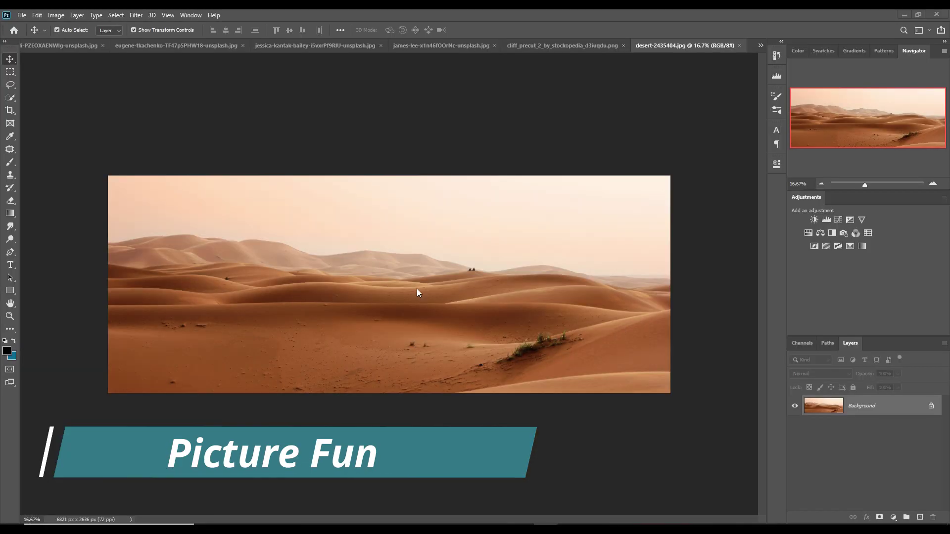
- Create a new blank white 3840 x 2160 px document at 300 ppi
left_click(22, 15)
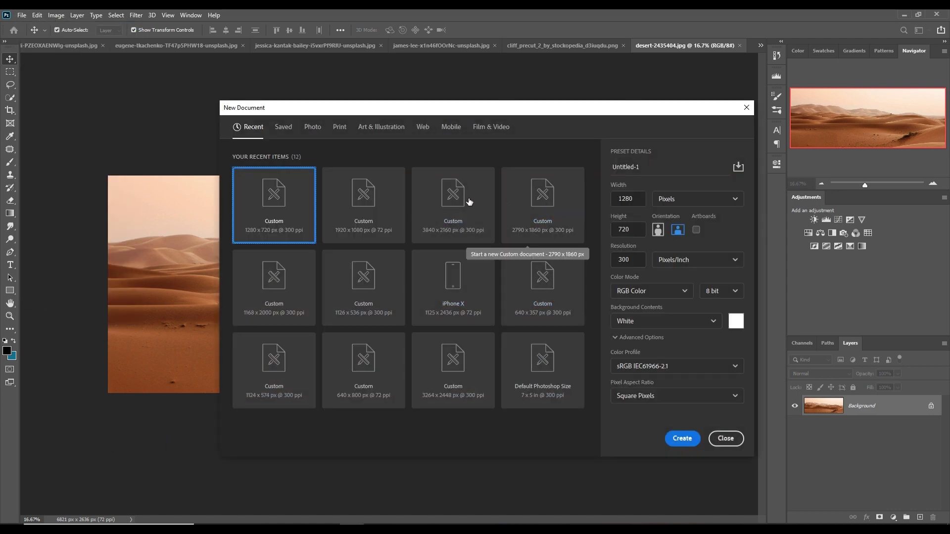
left_click(459, 199)
left_click(682, 439)
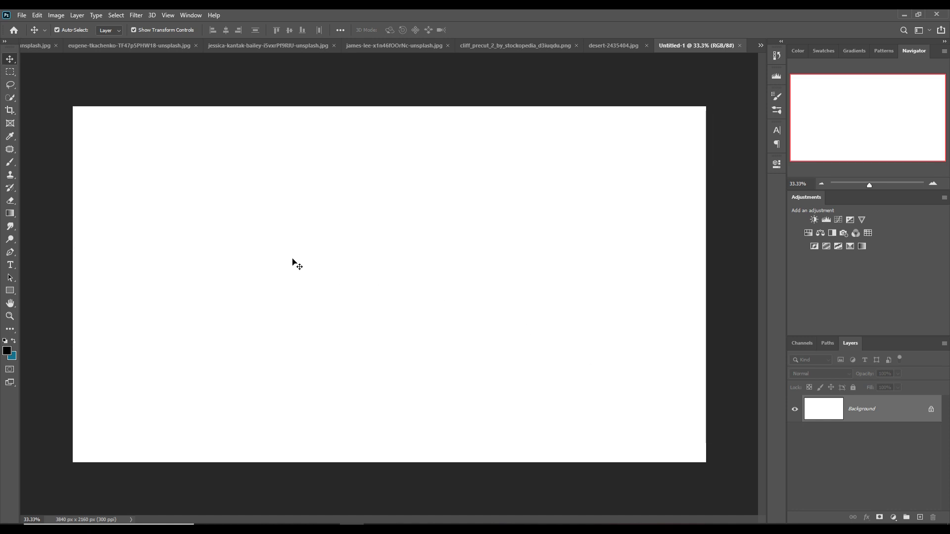
- In the desert photo, Quick Select the dunes in add mode, leaving the pale sky out
left_click(604, 46)
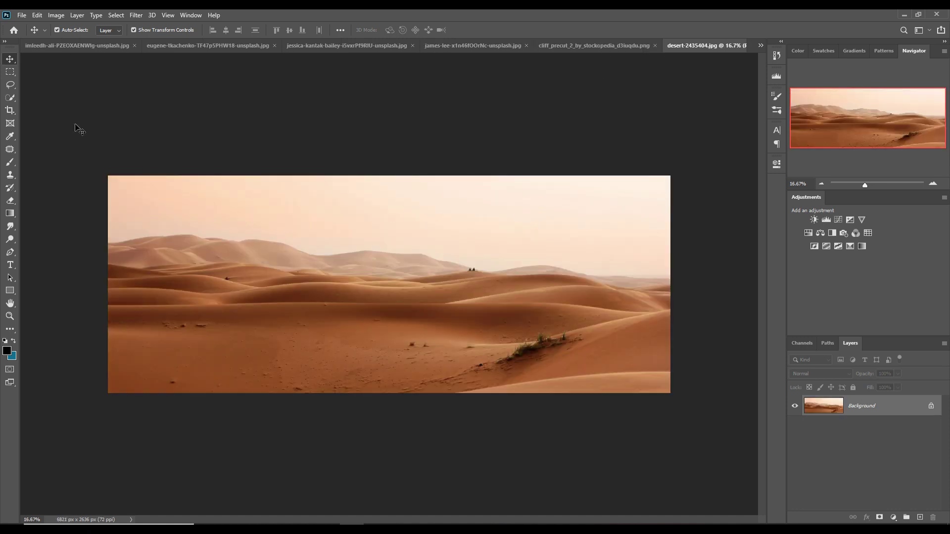
left_click(9, 99)
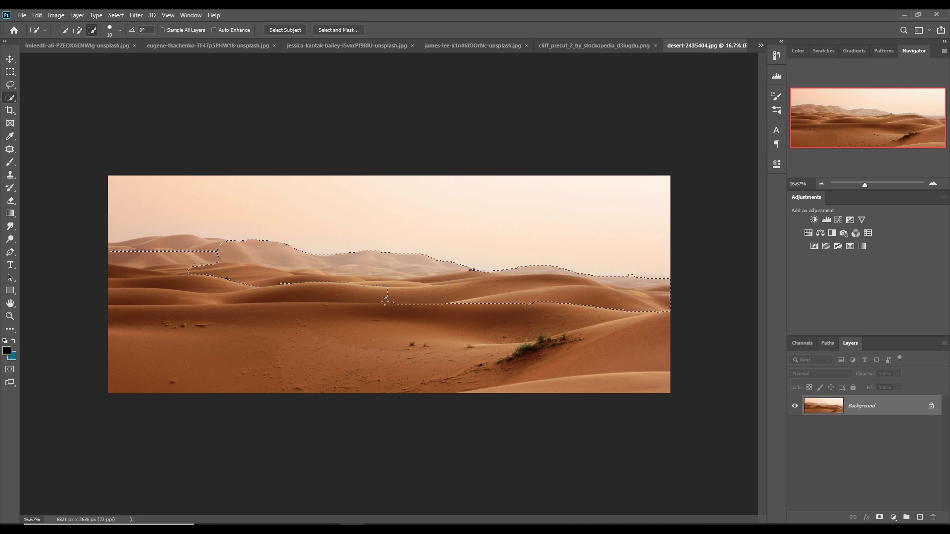
left_click_drag(385, 300, 238, 240)
left_click_drag(188, 301, 283, 350)
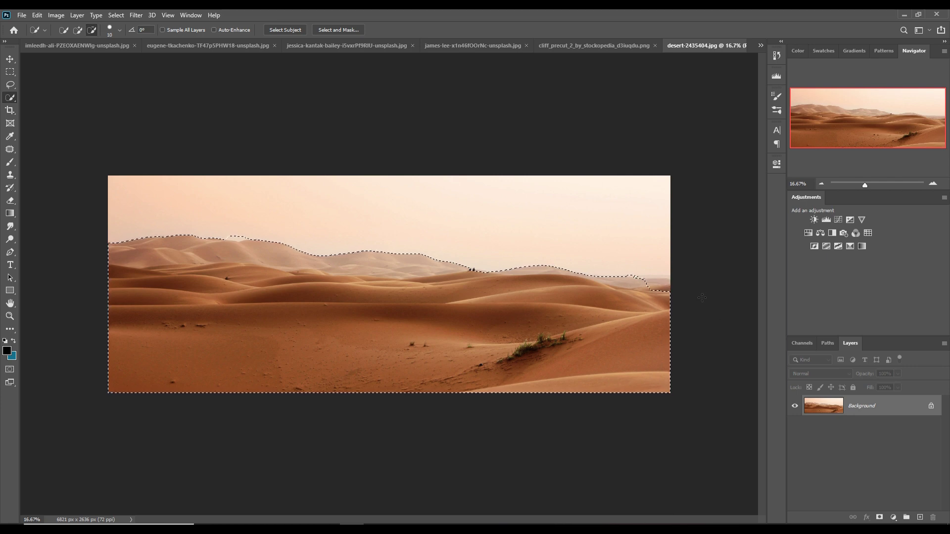
left_click(76, 31)
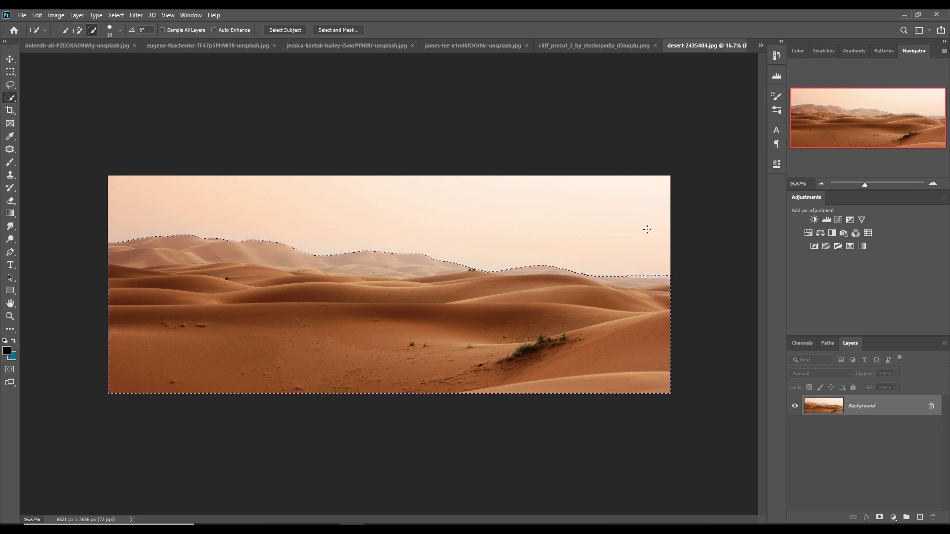
- Copy the selected dunes into Untitled-1 as Layer 1
left_click(10, 59)
left_click_drag(703, 46, 708, 93)
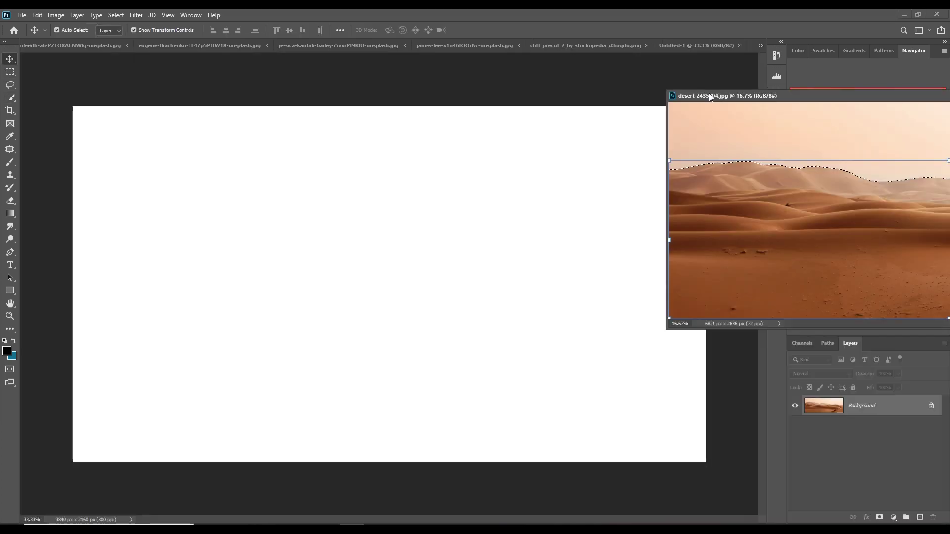
mouse_move(768, 232)
left_mouse_down()
mouse_move(441, 293)
mouse_move(321, 378)
left_mouse_up()
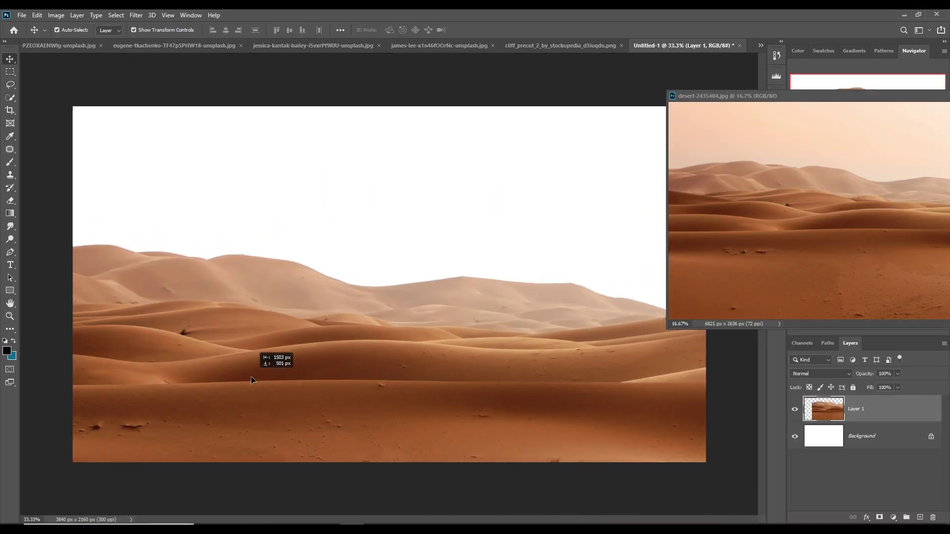
left_click_drag(850, 99, 611, 193)
- Shrink the dunes layer and stretch it across the bottom of the canvas
left_click(736, 284)
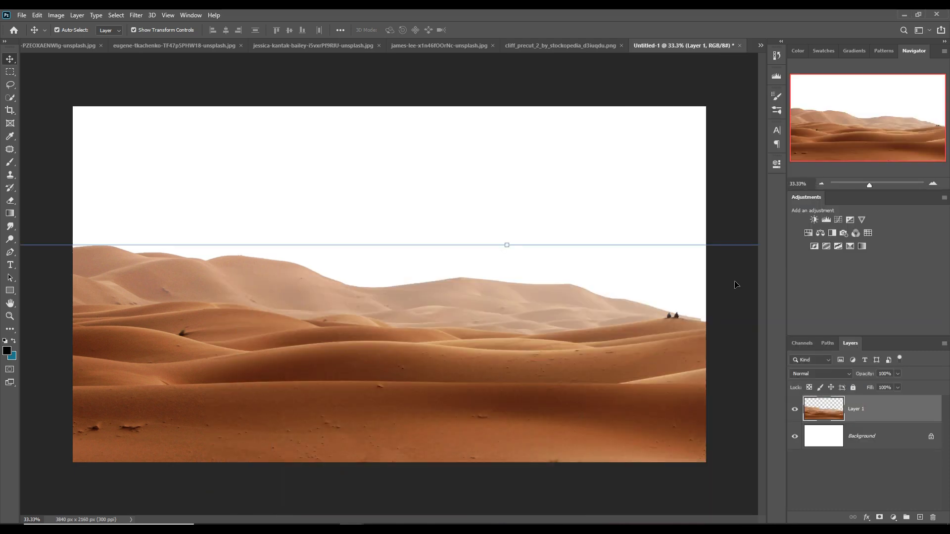
mouse_move(508, 275)
left_mouse_down()
mouse_move(494, 393)
mouse_move(462, 370)
mouse_move(467, 382)
left_mouse_up()
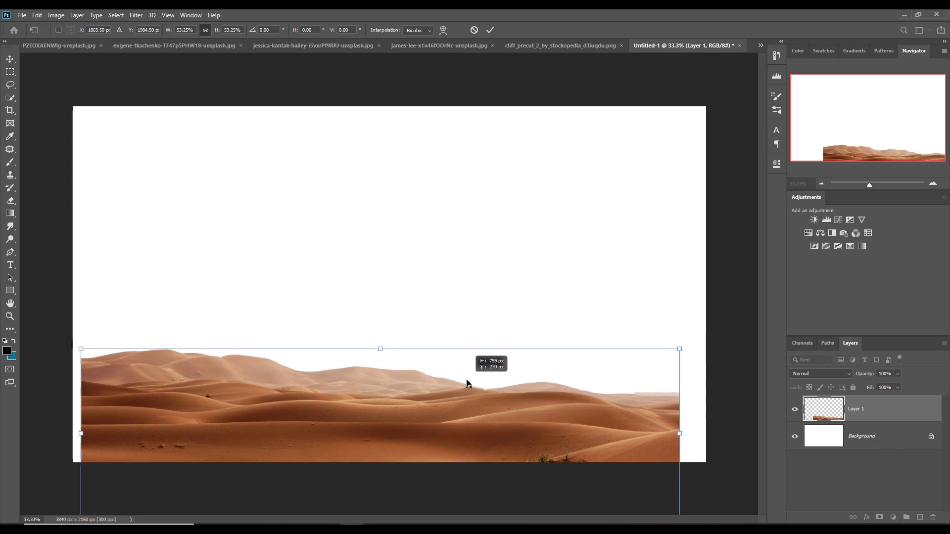
left_click_drag(671, 434, 704, 435)
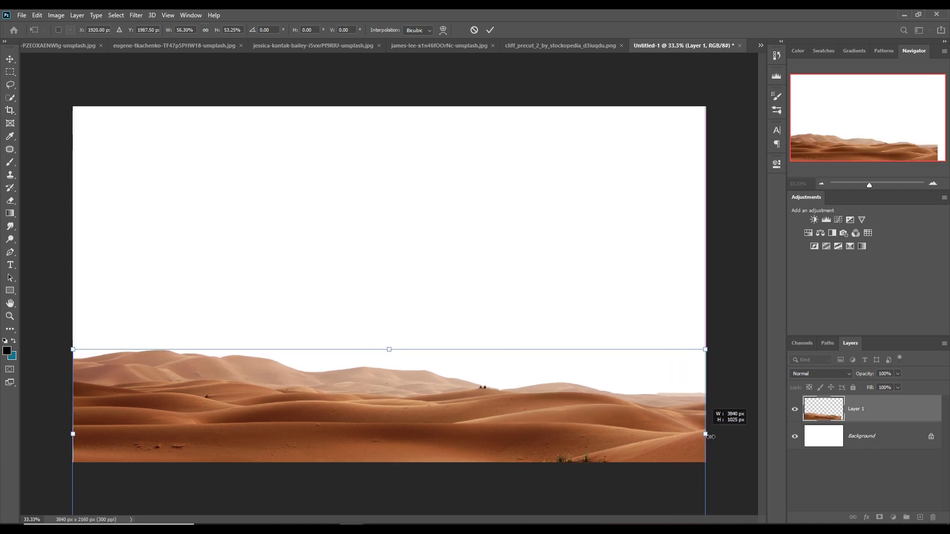
left_click_drag(394, 353, 393, 350)
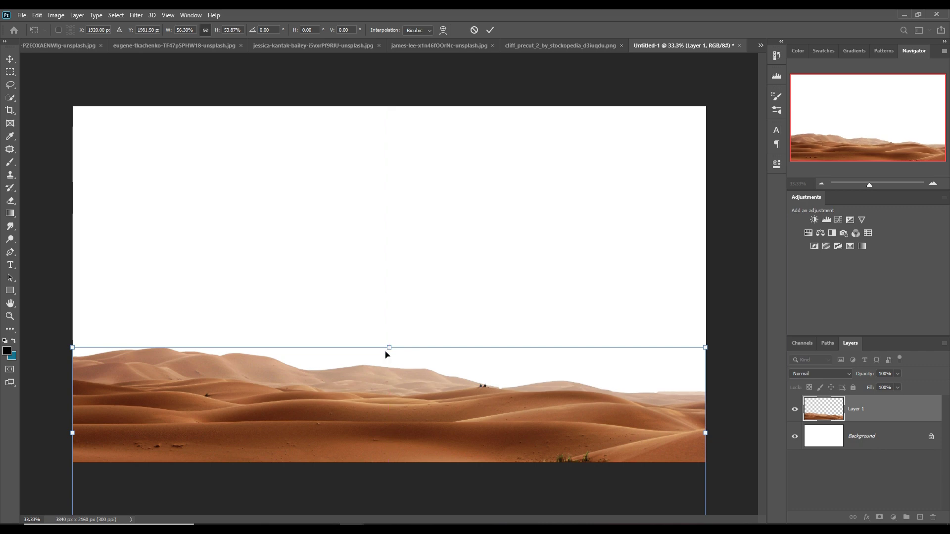
left_click_drag(389, 348, 390, 353)
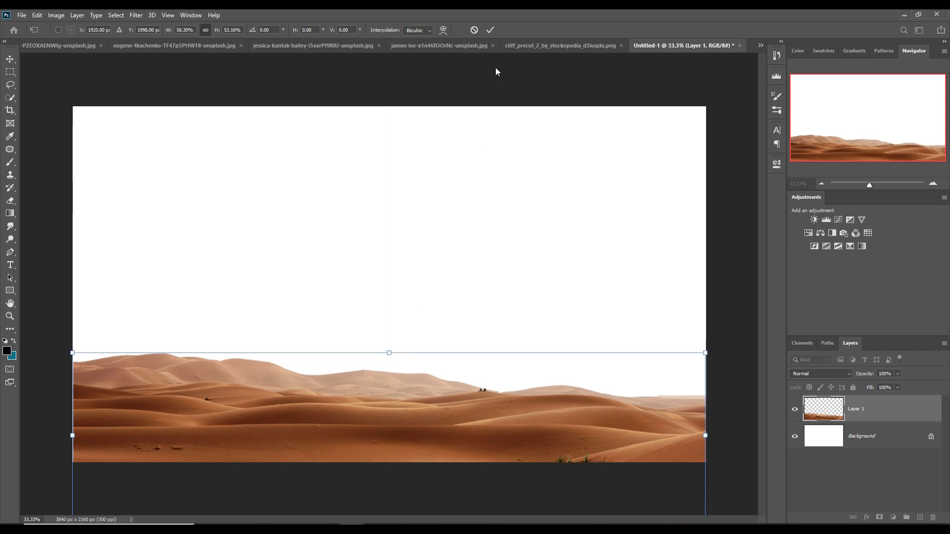
left_click(490, 30)
- Squeeze the dunes layer to 67.58% width in Untitled-1
left_click(153, 46)
left_click(67, 46)
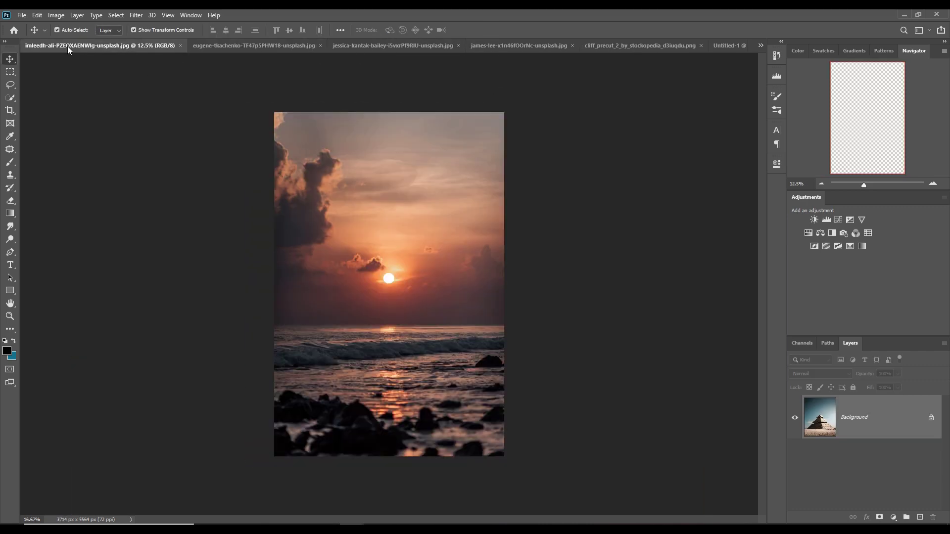
left_click(648, 46)
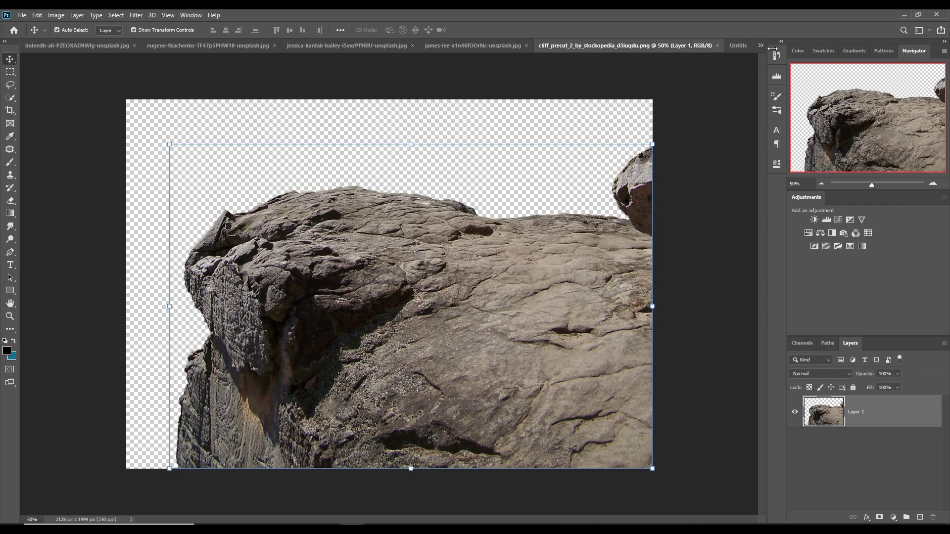
left_click(737, 45)
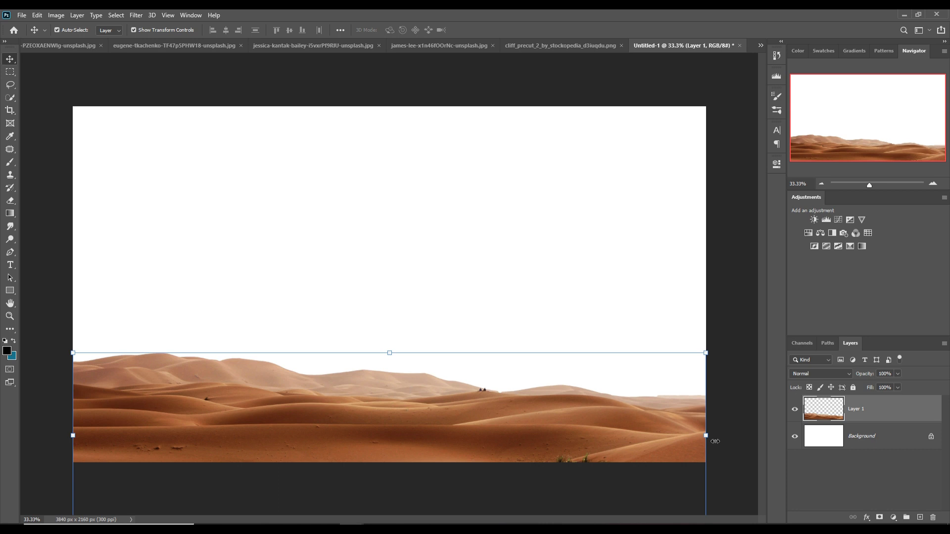
left_click_drag(715, 441, 509, 440)
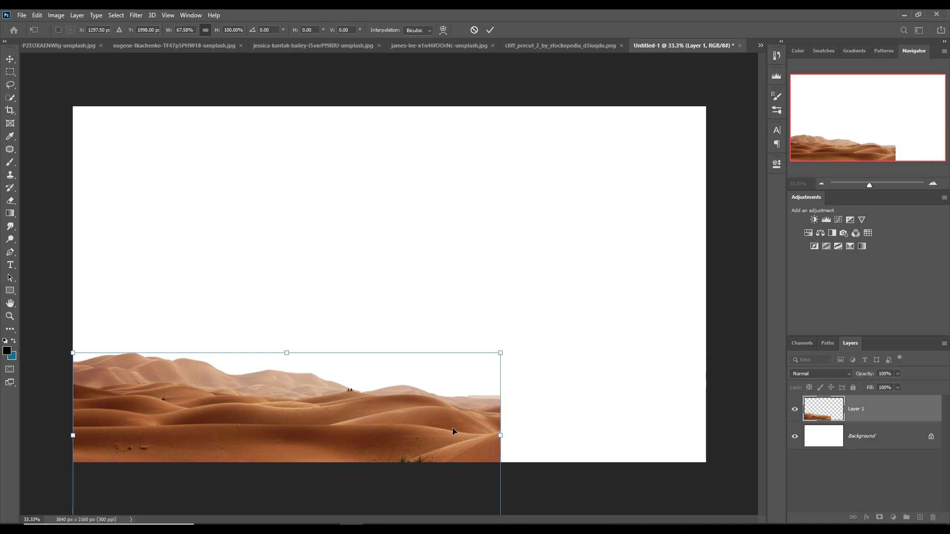
- Commit the dunes transform and crop the canvas narrower to the dunes' width
left_click(490, 30)
key("c")
left_click(711, 286)
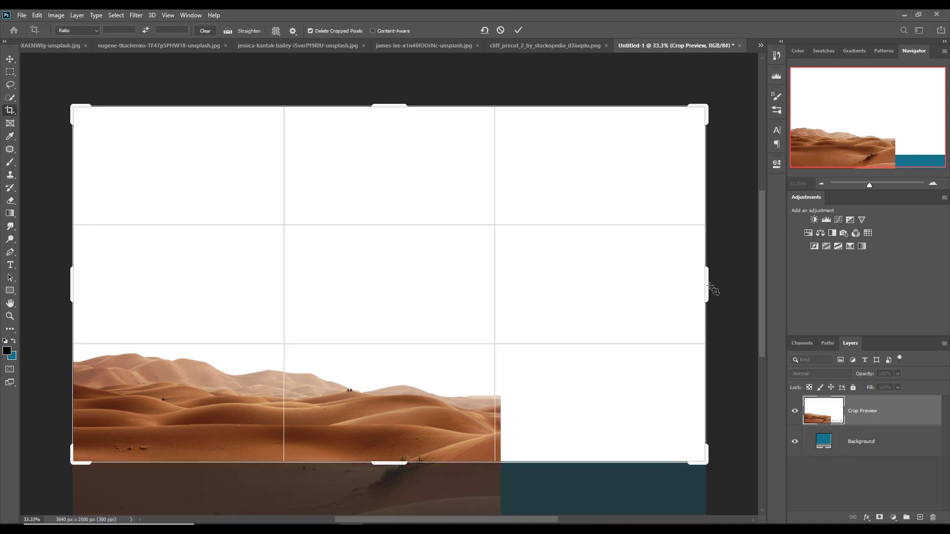
left_click_drag(711, 289, 604, 288)
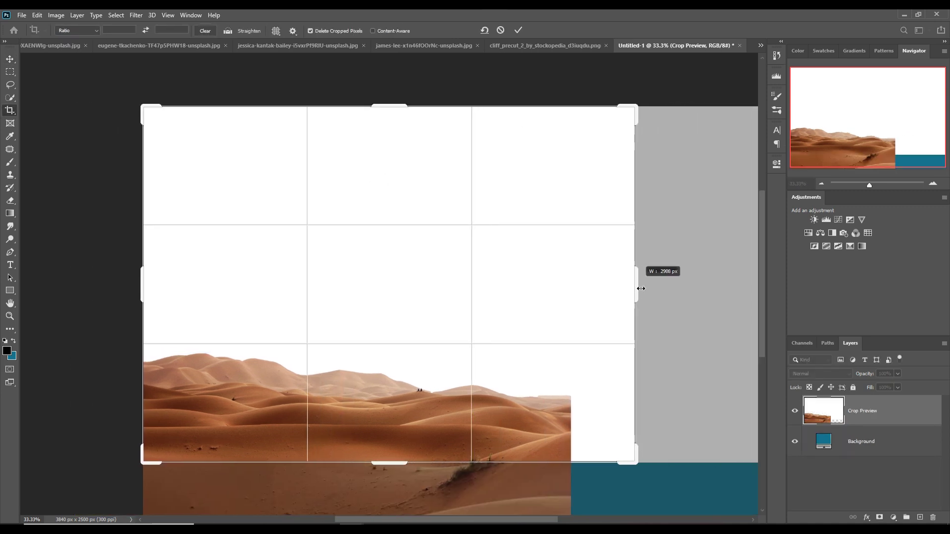
left_click(518, 31)
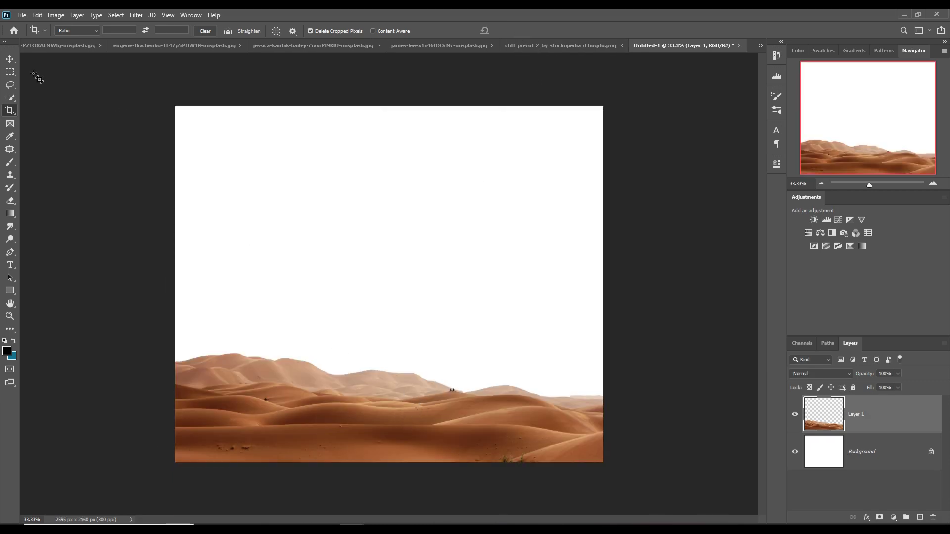
- Set the background colour to white and extend the canvas upward to 2596 x 2550 px
key("v")
left_click(382, 183)
left_click(10, 110)
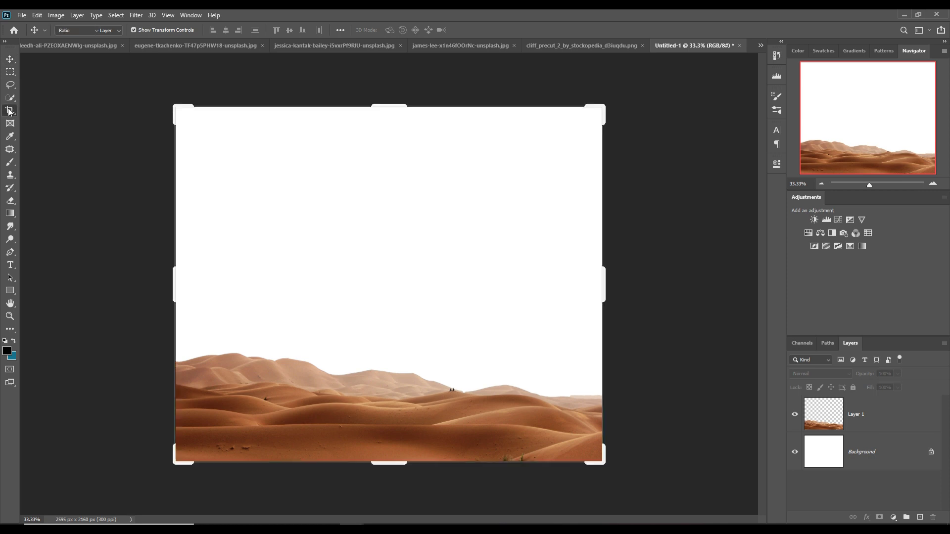
left_click(13, 356)
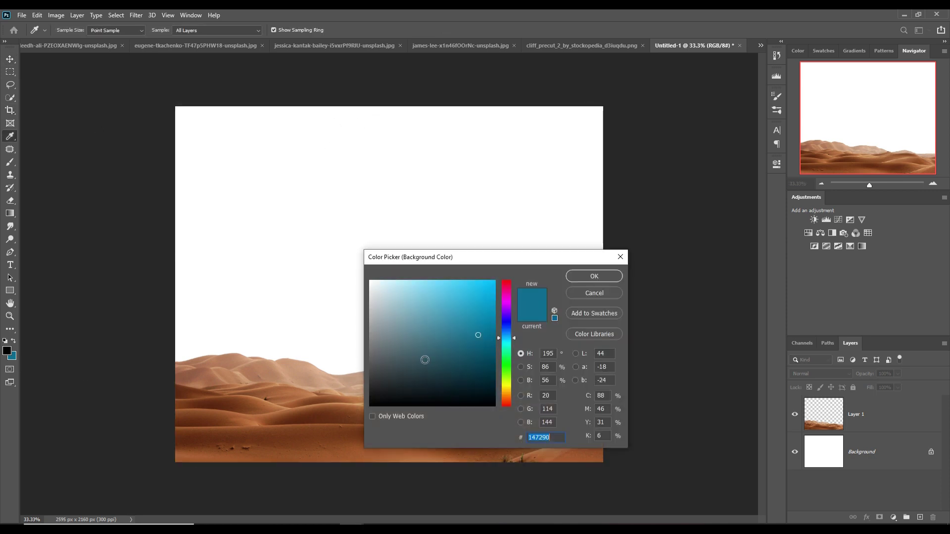
left_click(289, 170)
left_click(594, 276)
left_click_drag(392, 107, 392, 77)
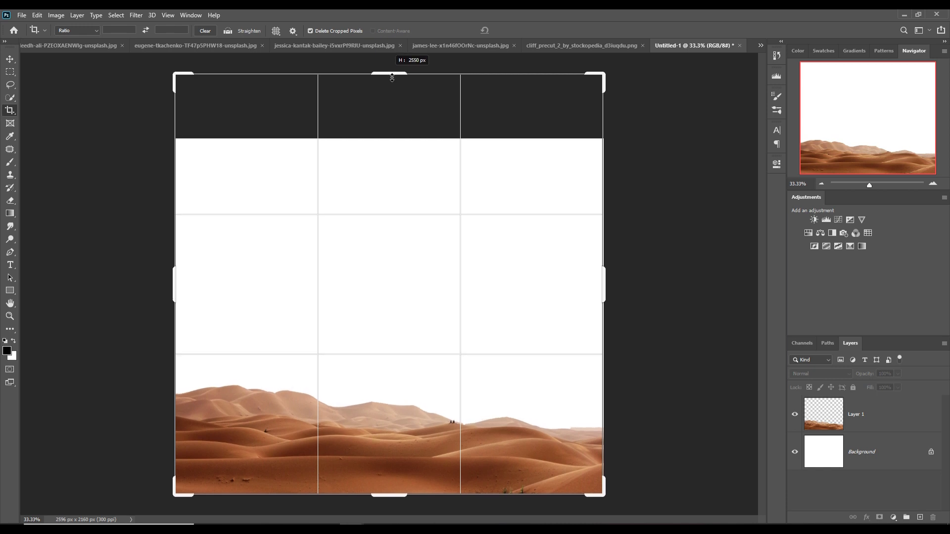
key("Return")
left_click(391, 78)
left_click(517, 31)
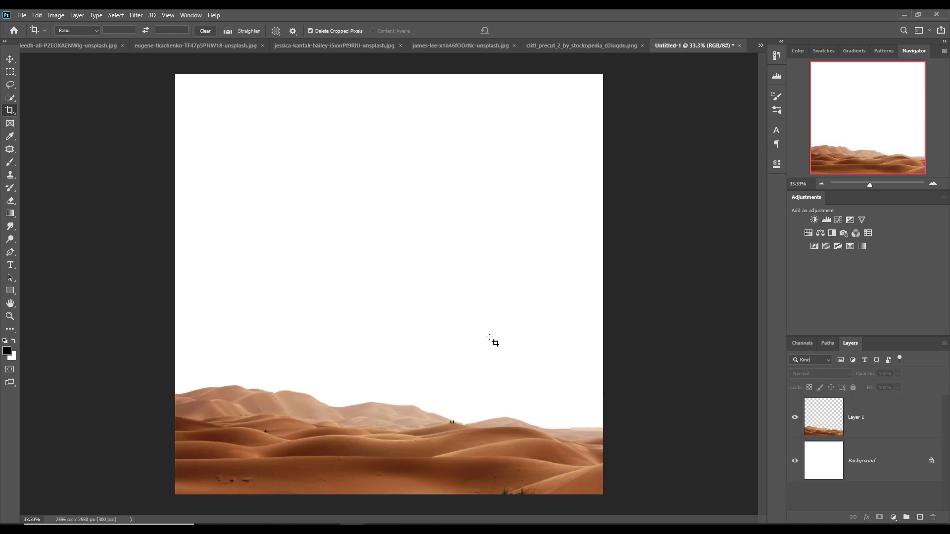
- Make the dunes layer slightly taller
key("v")
left_click(336, 440)
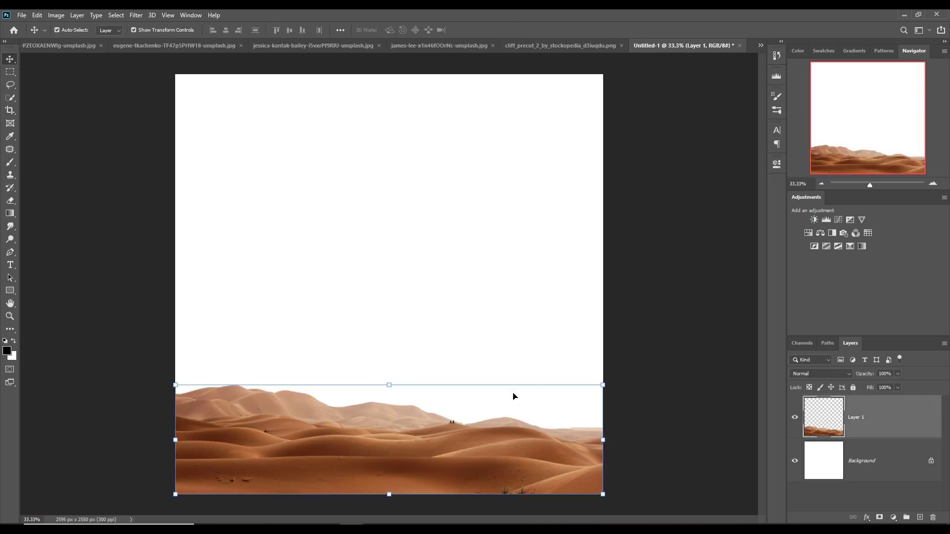
left_click_drag(396, 389, 395, 380)
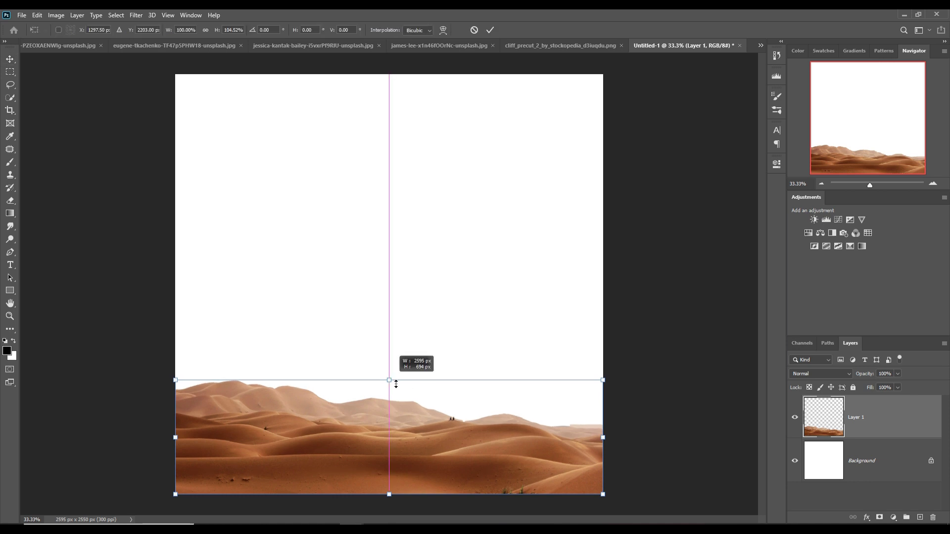
left_click(489, 31)
- Marquee-select the sunset sky and drag it into the composite
left_click(135, 44)
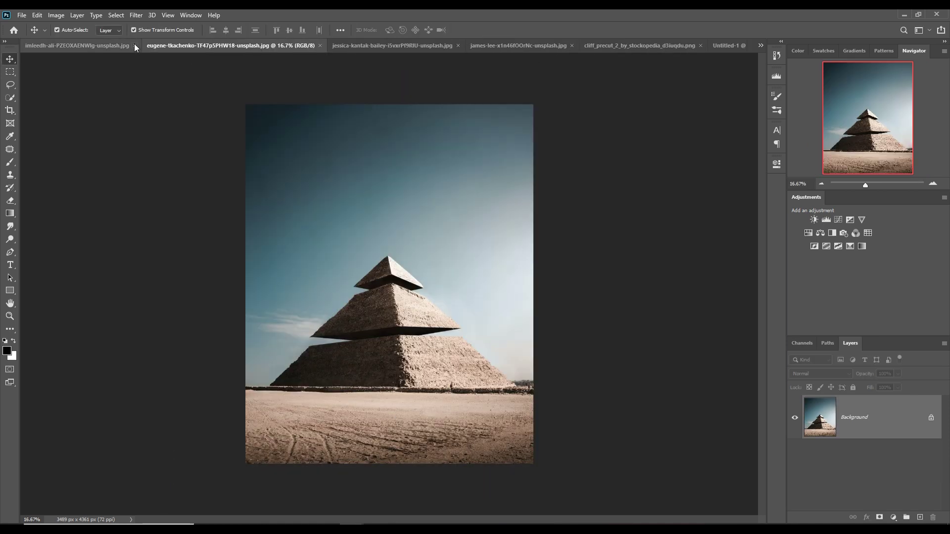
left_click(41, 48)
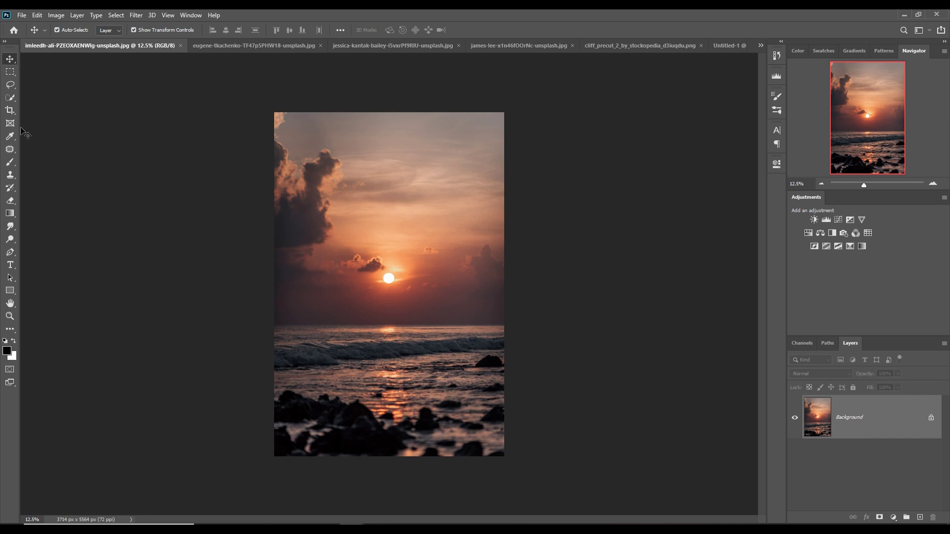
left_click(10, 73)
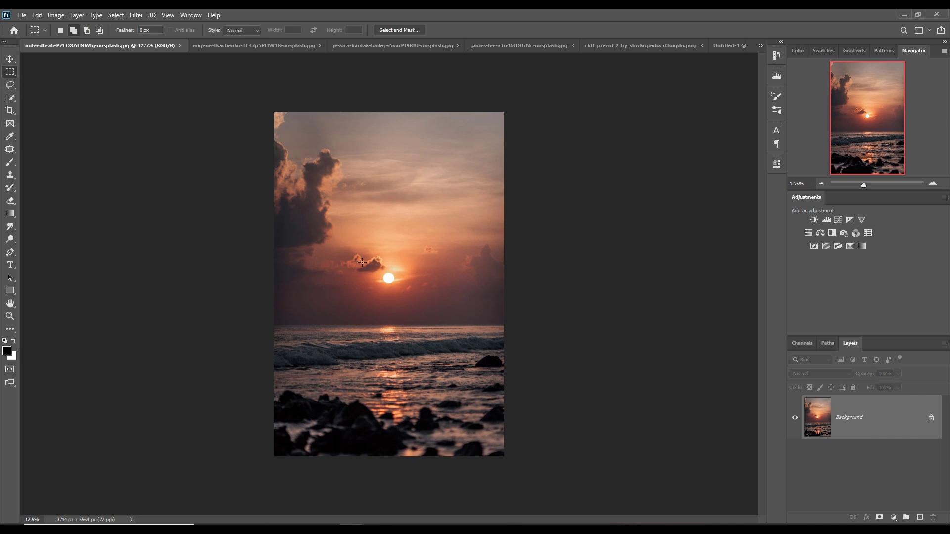
left_click_drag(342, 239, 432, 304)
left_click(10, 59)
mouse_move(94, 46)
left_mouse_down()
mouse_move(97, 78)
mouse_move(587, 118)
left_mouse_up()
left_click(733, 45)
left_click_drag(627, 292, 428, 235)
- Place the sunset sky top-left and enlarge it to cover the canvas
left_click(713, 117)
left_click_drag(463, 198, 338, 138)
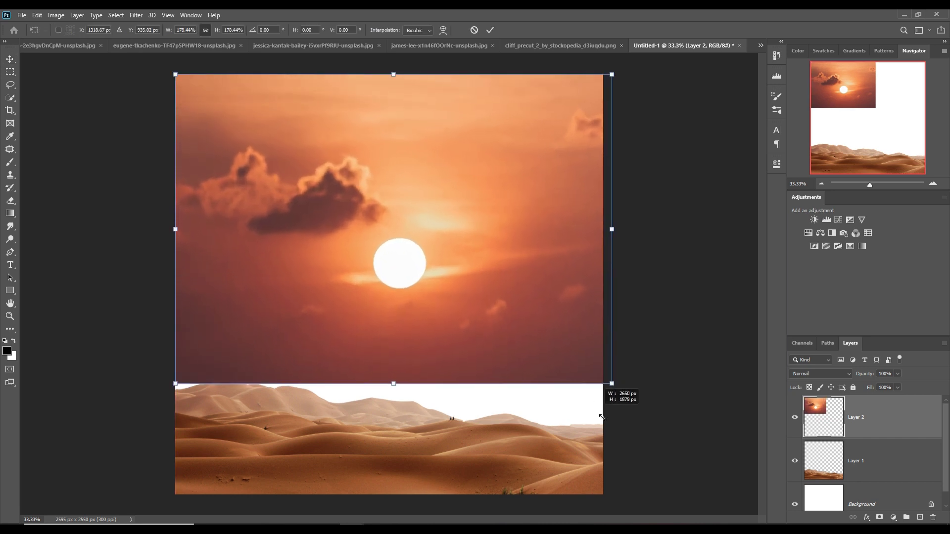
left_click_drag(418, 247, 704, 452)
left_click_drag(491, 288, 436, 288)
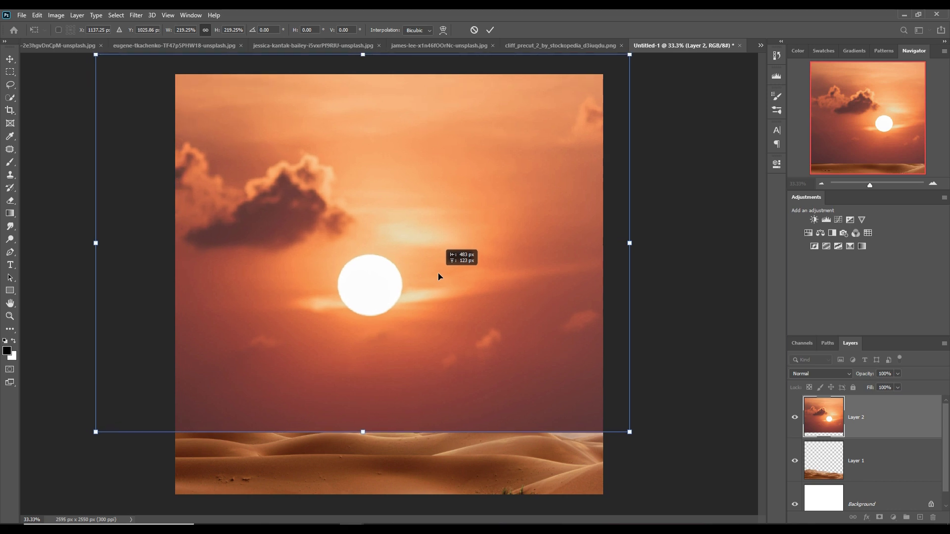
left_click_drag(435, 284, 441, 289)
left_click(491, 30)
- Move the sky Layer 2 beneath the dunes and enlarge it further to fill the canvas
left_click_drag(905, 425, 910, 468)
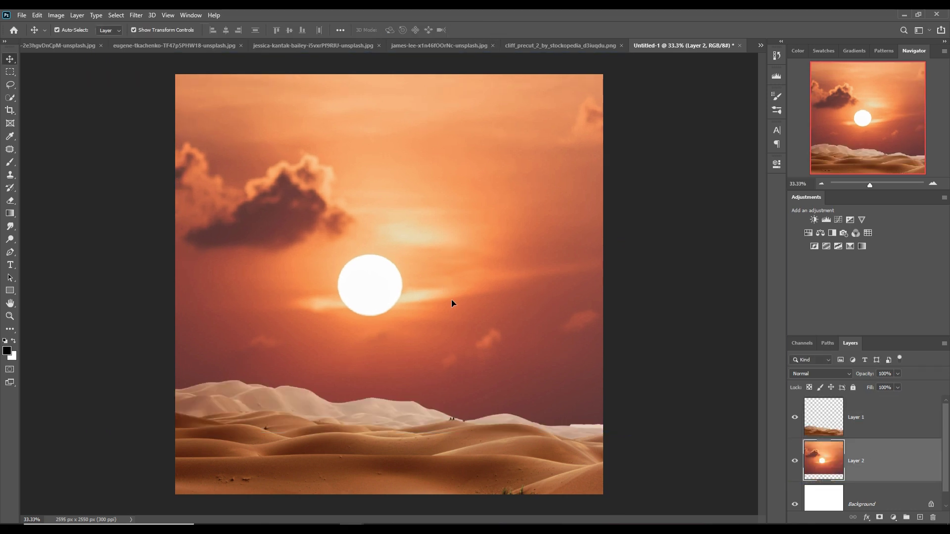
left_click_drag(369, 436, 366, 448)
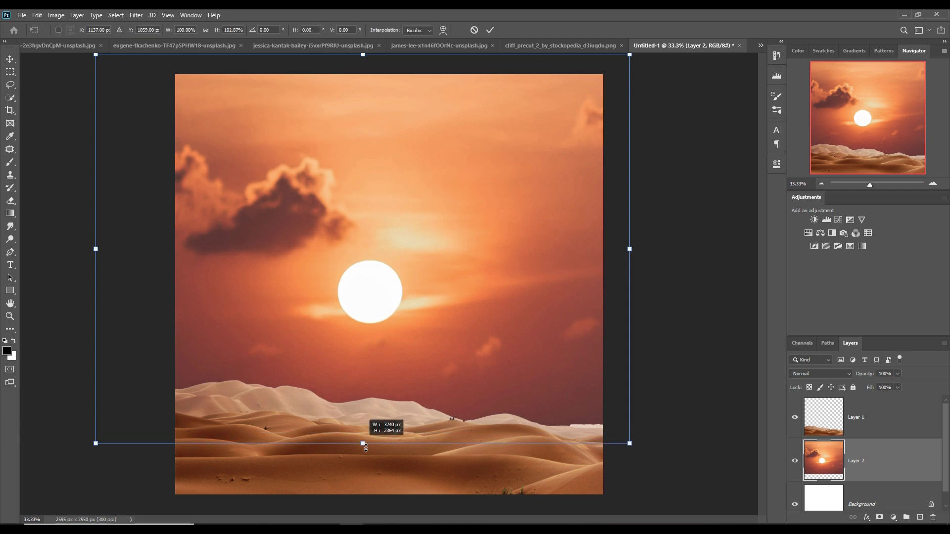
left_click_drag(95, 249, 86, 249)
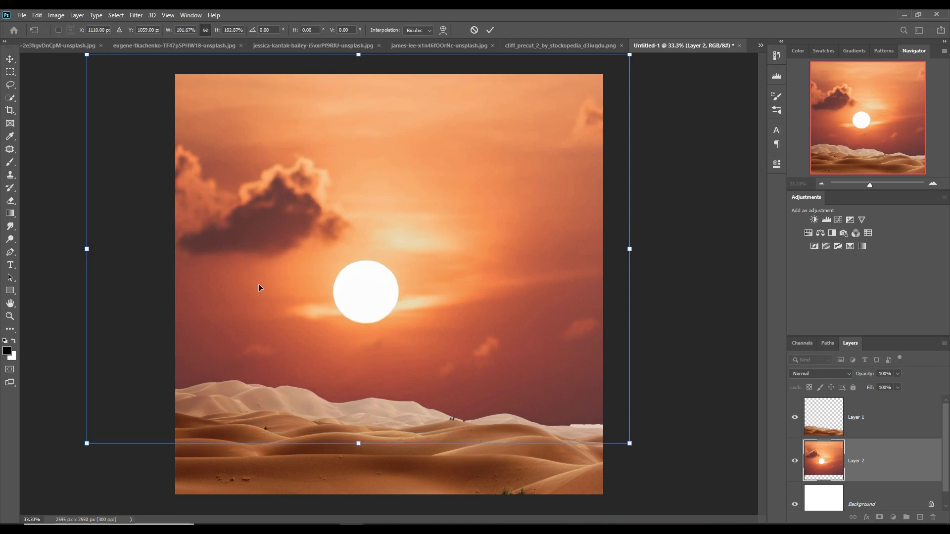
left_click_drag(637, 257, 639, 257)
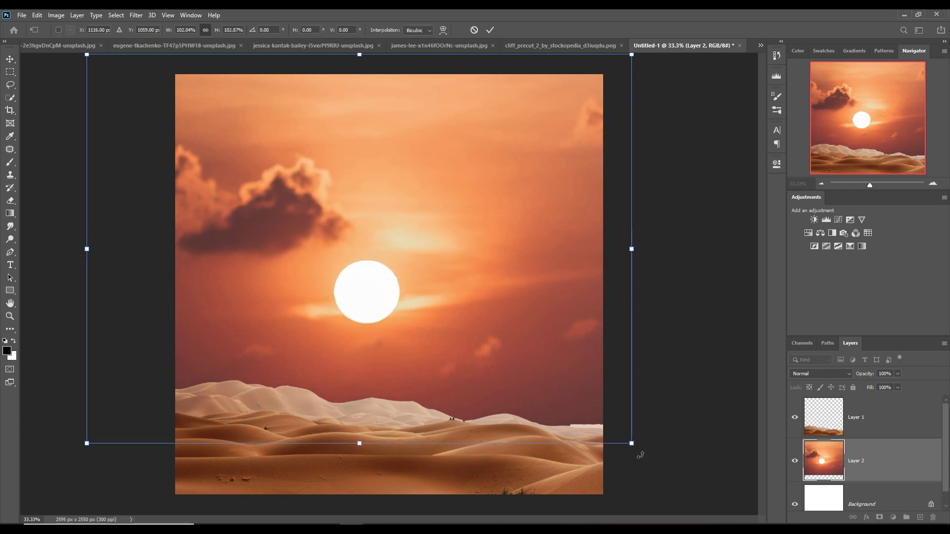
left_click_drag(640, 455, 692, 492)
mouse_move(446, 326)
left_mouse_down()
mouse_move(405, 333)
mouse_move(418, 311)
left_mouse_up()
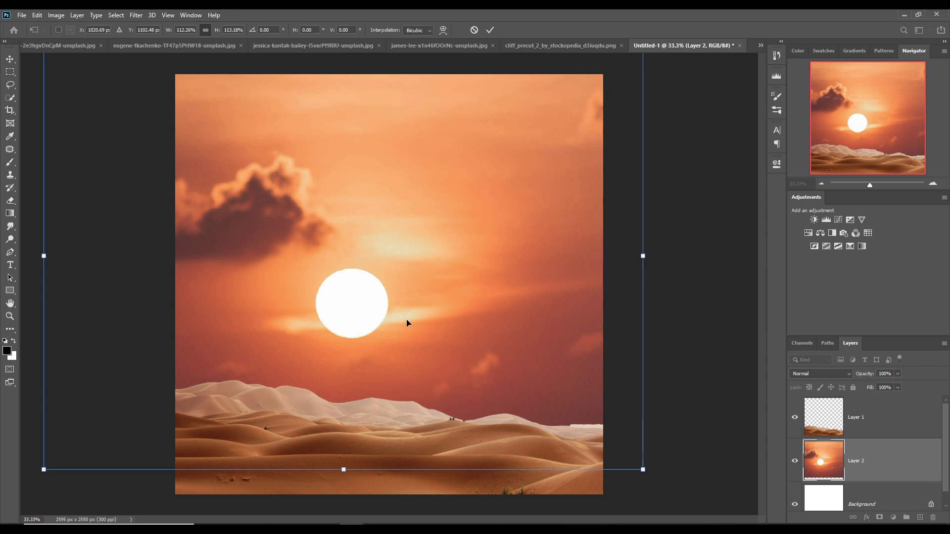
left_click(489, 31)
- Add a new Layer 3 above the dunes and sample orange from the sky as the brush colour
left_click(352, 424)
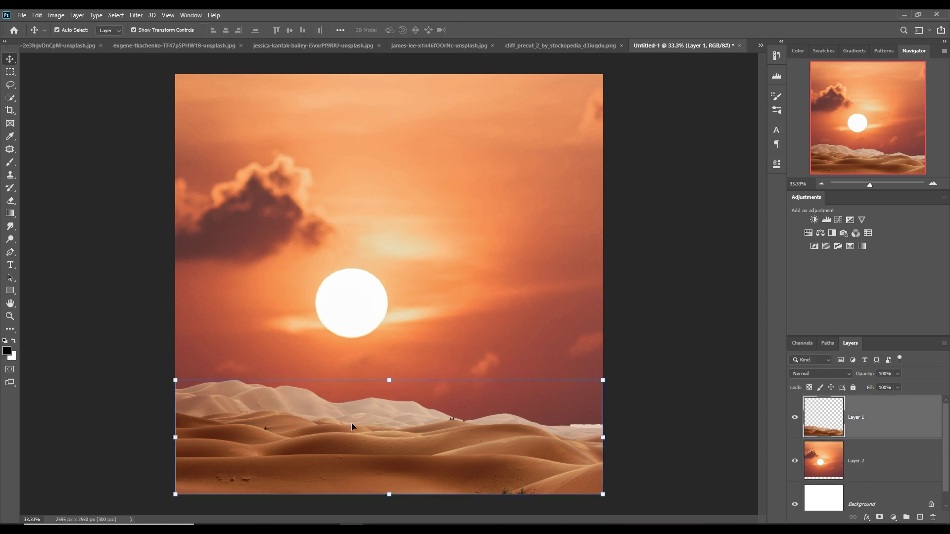
left_click(920, 517)
left_click(10, 162)
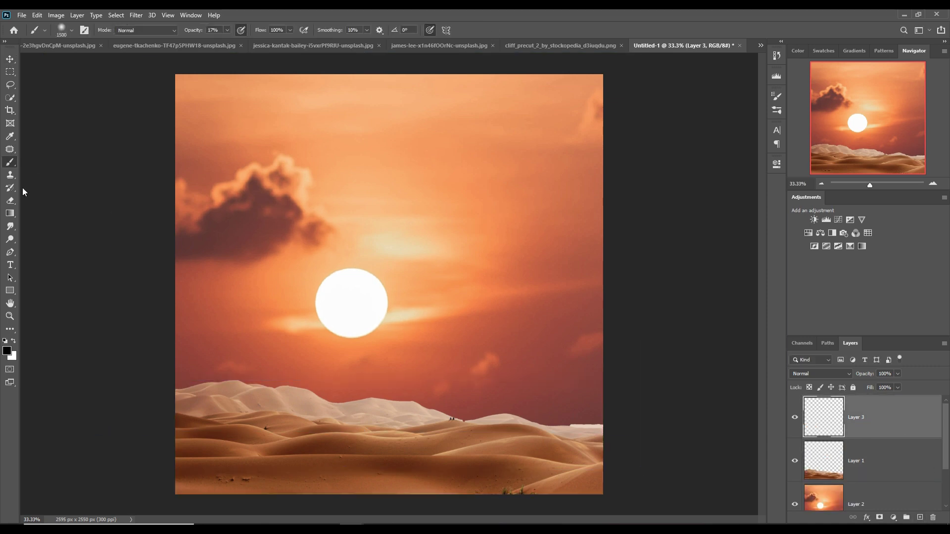
key("bracketleft")
key("bracketleft")
key("bracketleft")
key("bracketleft")
key("bracketleft")
left_click(7, 351)
left_click(375, 353)
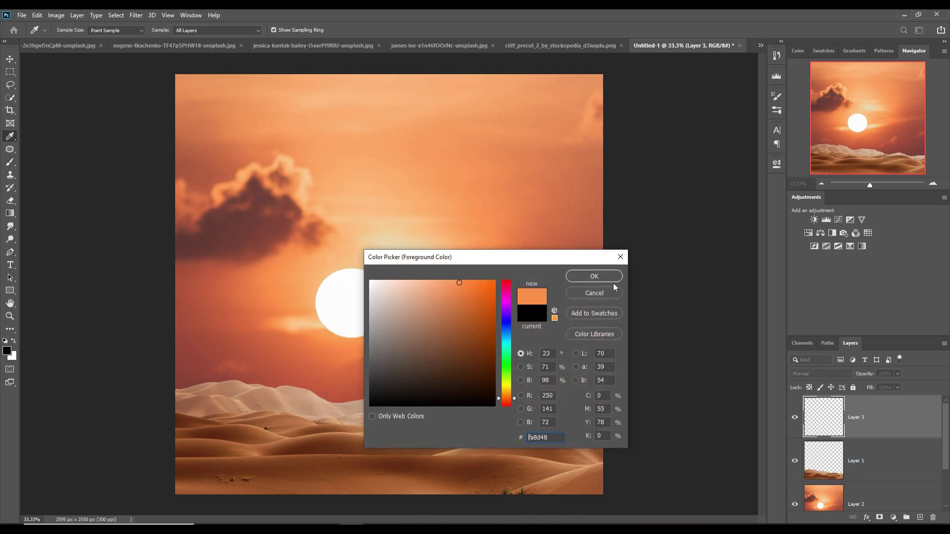
left_click(612, 277)
- Clip Layer 3 to the dunes and paint soft orange strokes across the sand
right_click(894, 416)
left_click(809, 298)
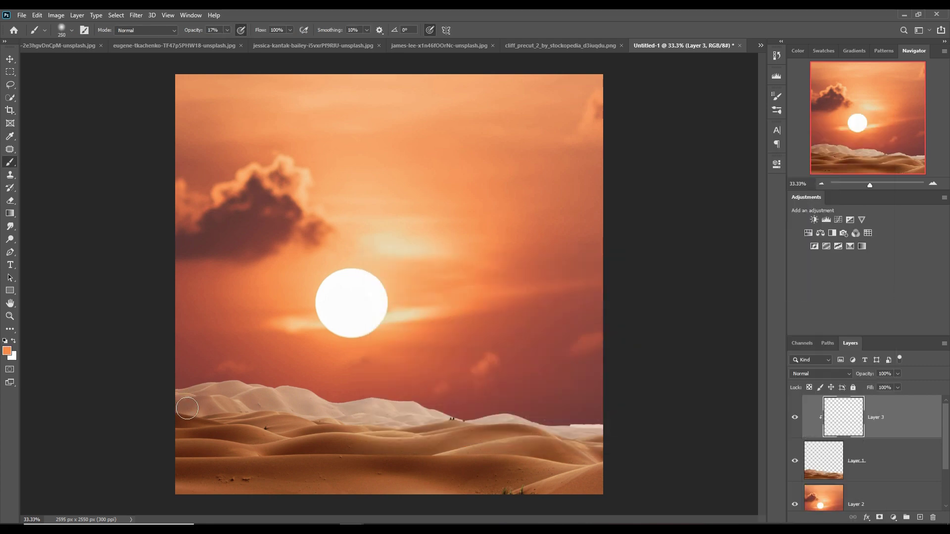
key("bracketright")
key("bracketright")
key("bracketright")
left_click_drag(207, 400, 628, 425)
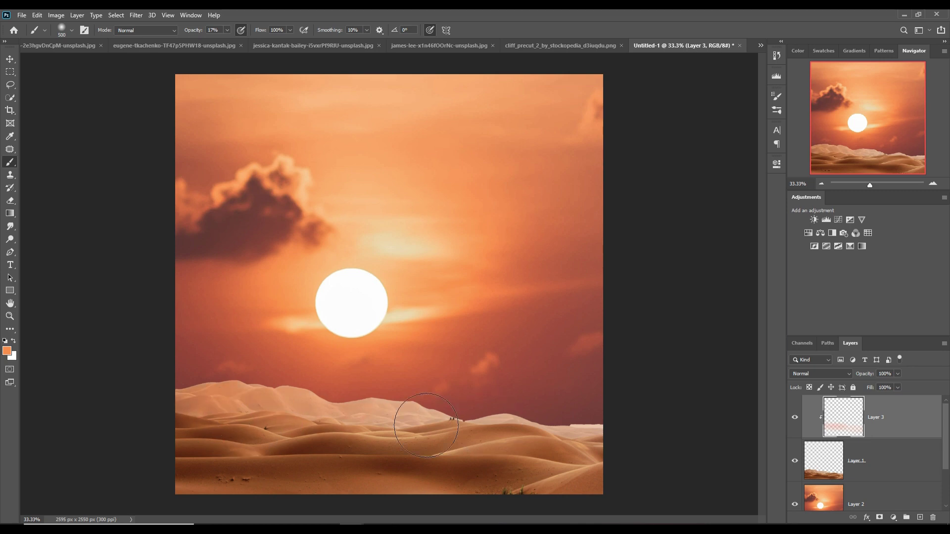
mouse_move(339, 436)
left_mouse_down()
mouse_move(623, 441)
mouse_move(197, 368)
left_mouse_up()
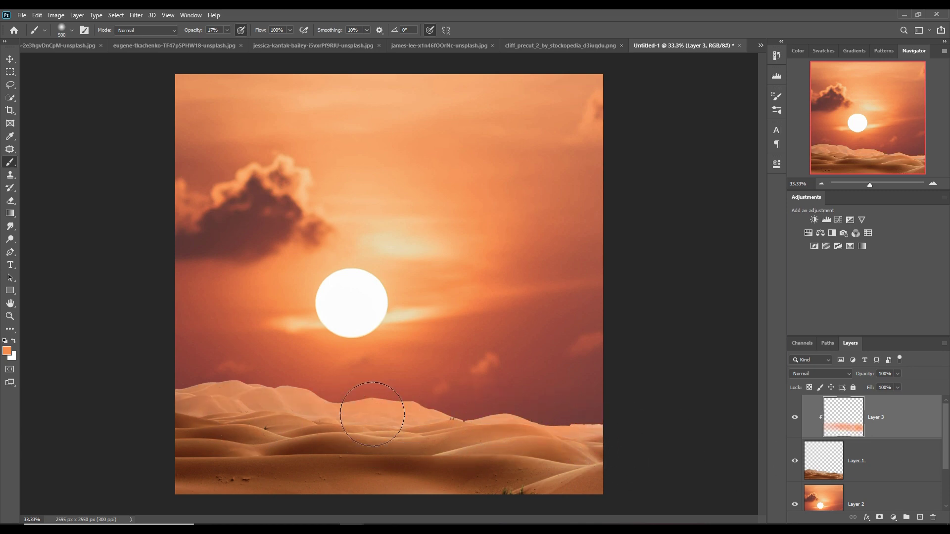
mouse_move(339, 434)
left_mouse_down()
mouse_move(197, 452)
mouse_move(632, 456)
left_mouse_up()
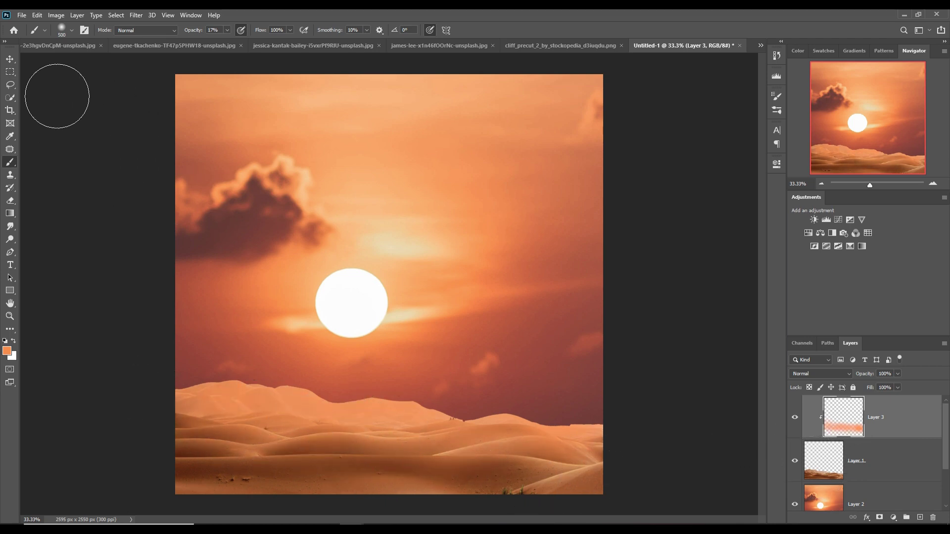
left_click(9, 59)
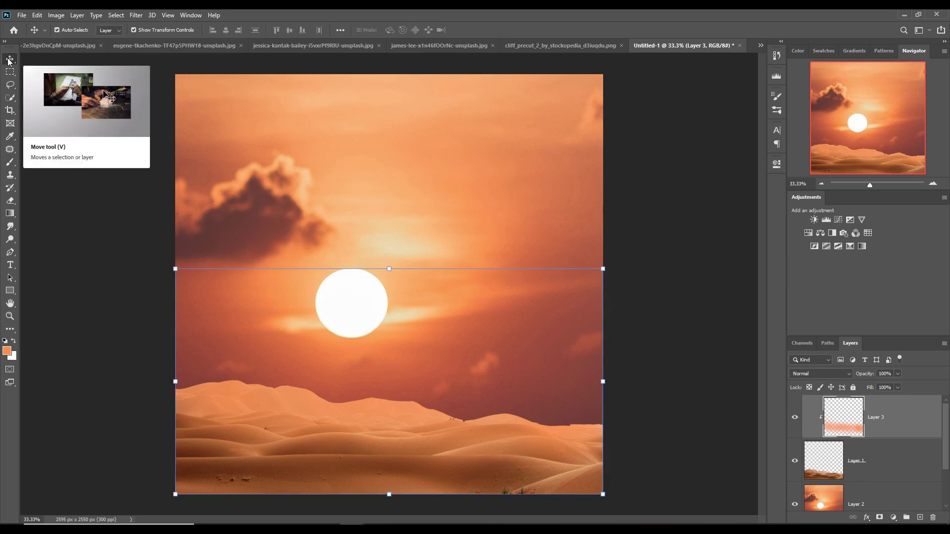
- Copy the cut-out cliff rock into the composite as Layer 4
left_click(139, 46)
left_click(73, 46)
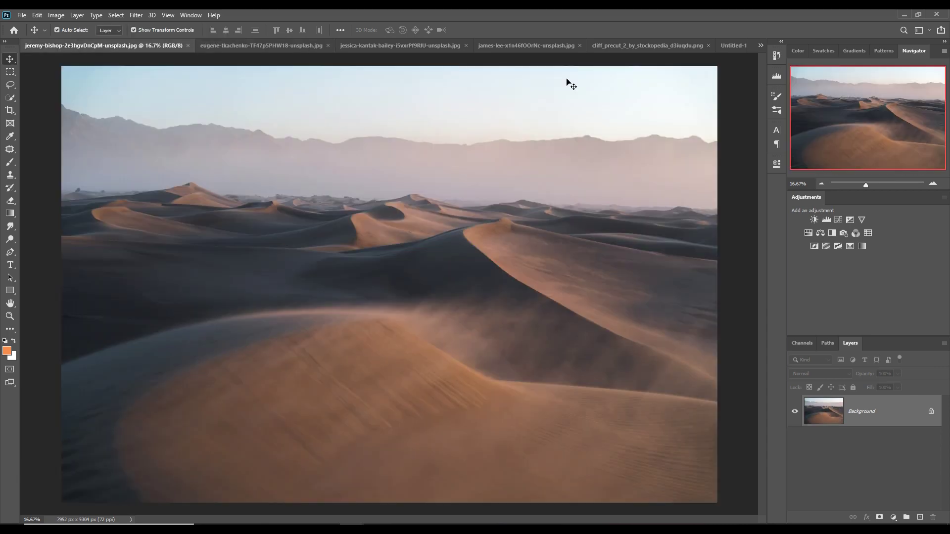
left_click(651, 46)
left_click(481, 46)
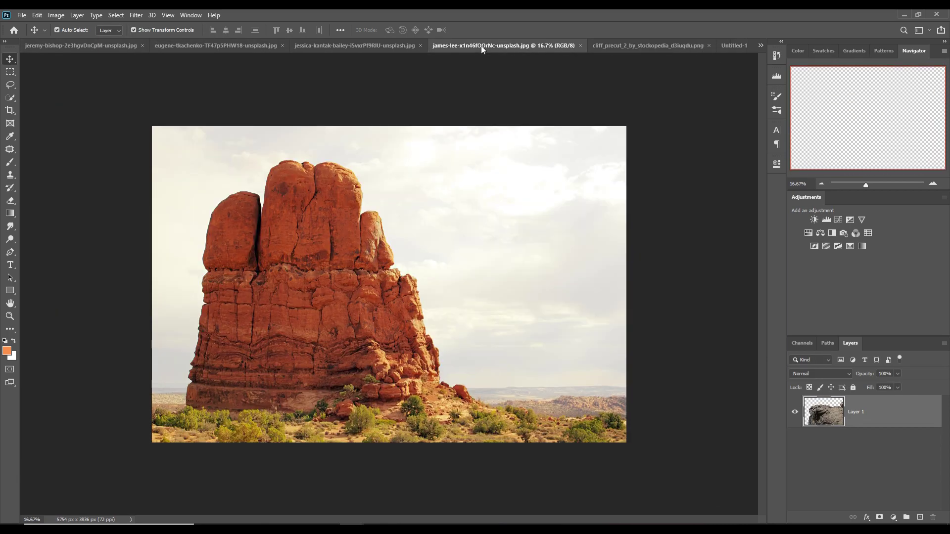
left_click(651, 46)
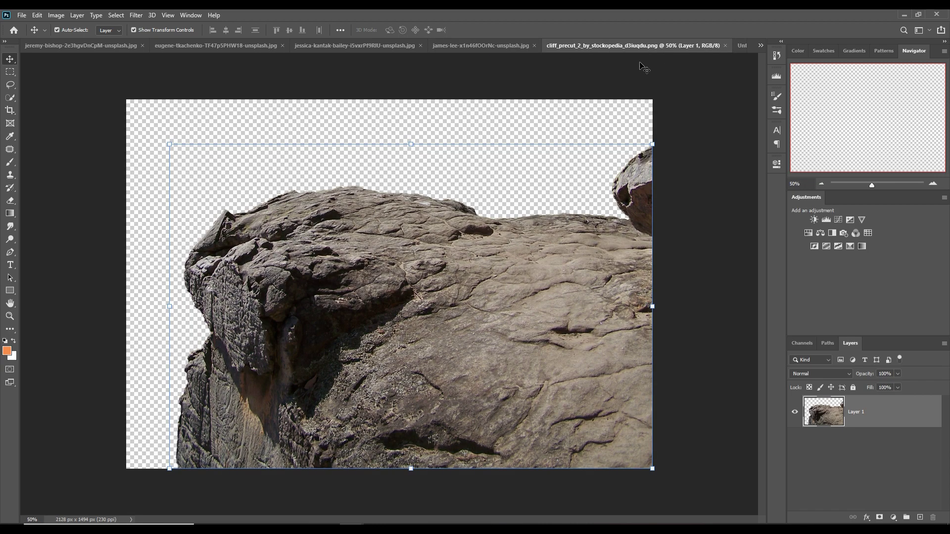
left_click_drag(651, 46, 651, 97)
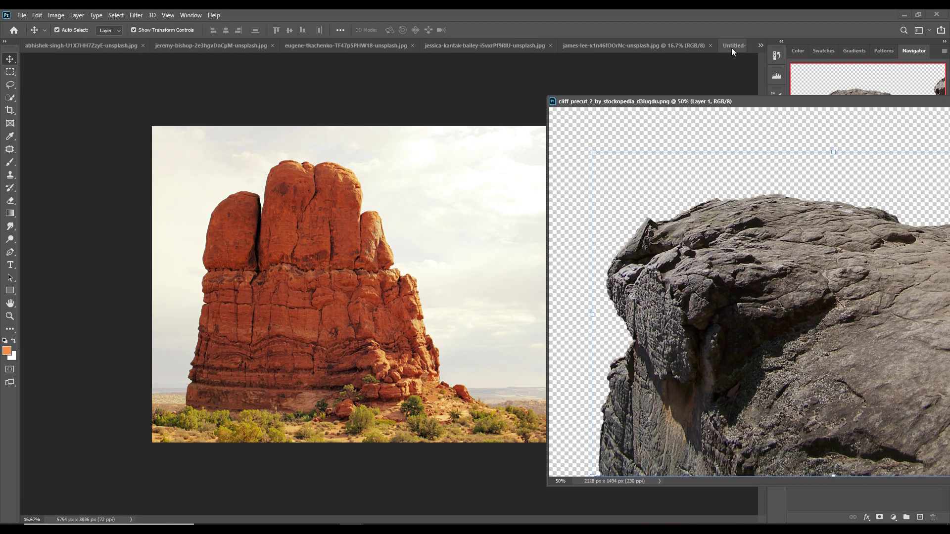
left_click(731, 48)
left_click_drag(807, 267, 456, 311)
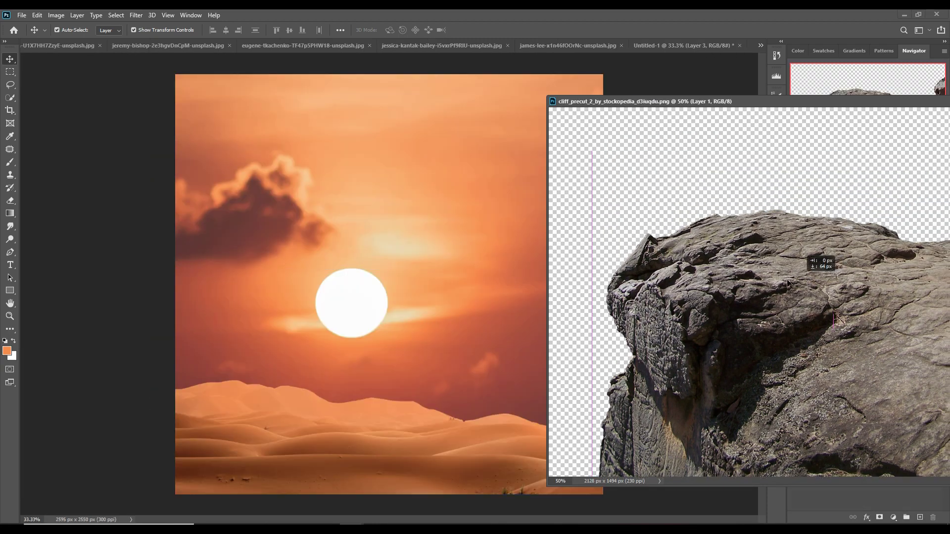
left_click_drag(802, 104, 410, 174)
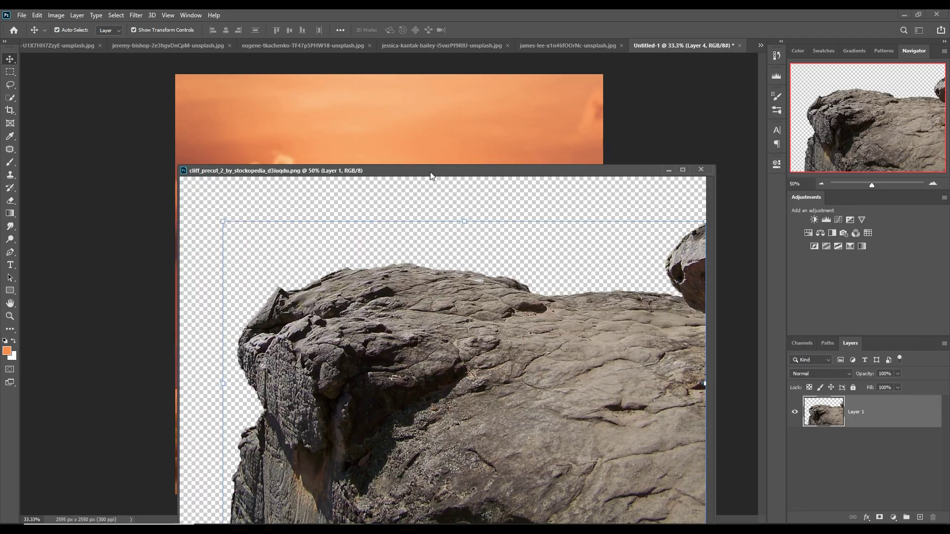
left_click(649, 168)
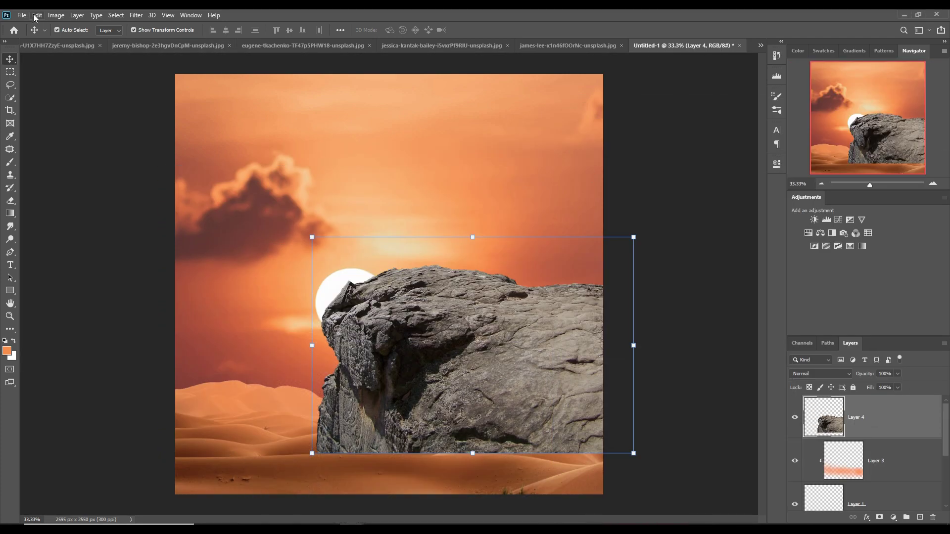
- Flip the rock horizontally, scale it to 80.33% and set it bottom-left
left_click(36, 15)
left_click(179, 394)
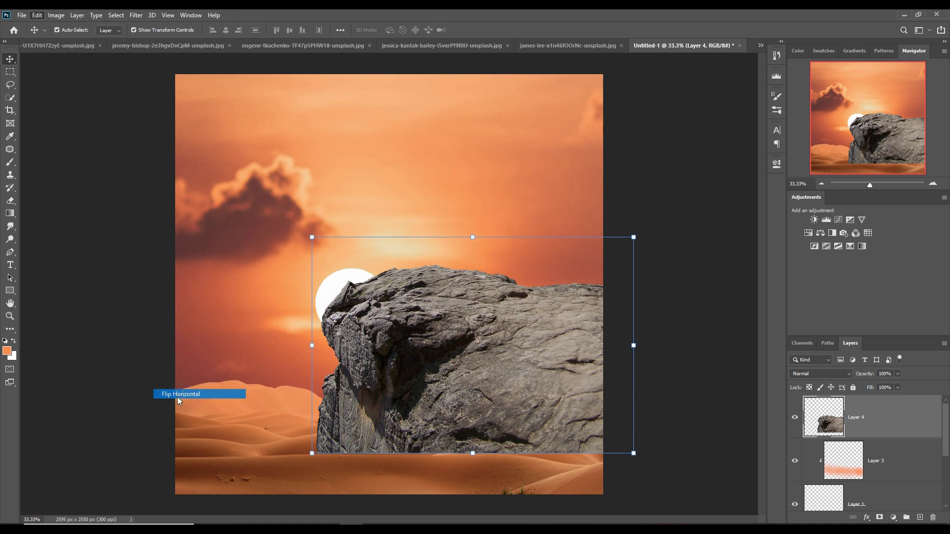
left_click_drag(474, 336, 308, 427)
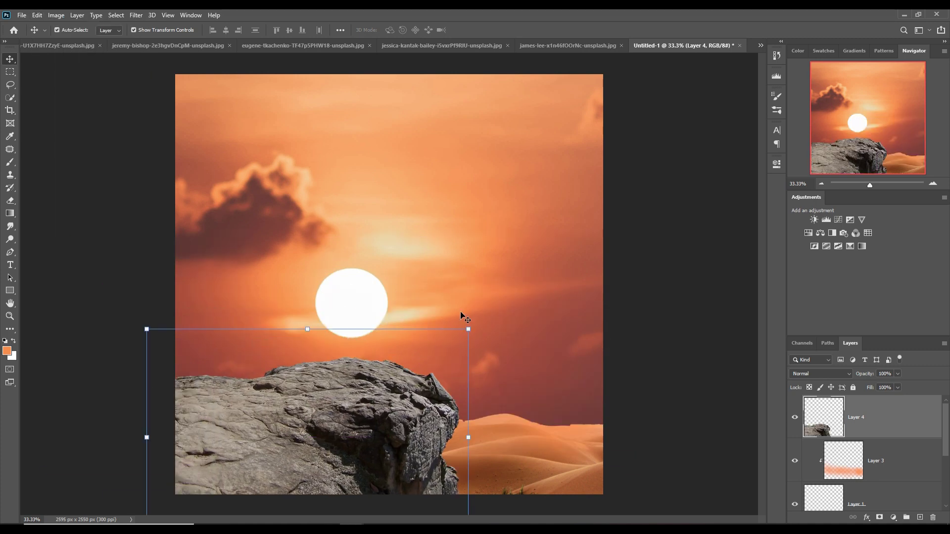
left_click_drag(471, 334, 420, 398)
left_click_drag(332, 431, 341, 441)
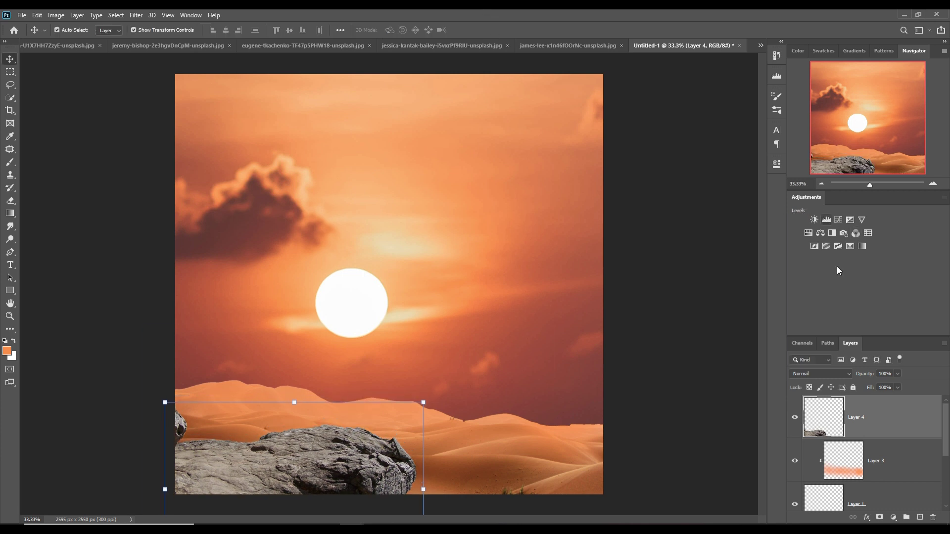
- Warm the rock with a clipped Hue/Saturation adjustment (Hue −5, Saturation +75)
left_click(893, 517)
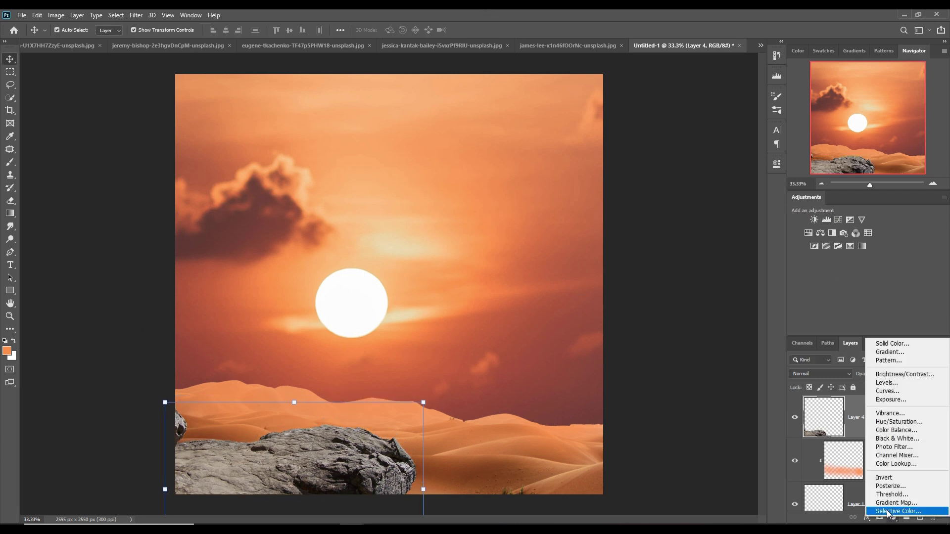
left_click(905, 421)
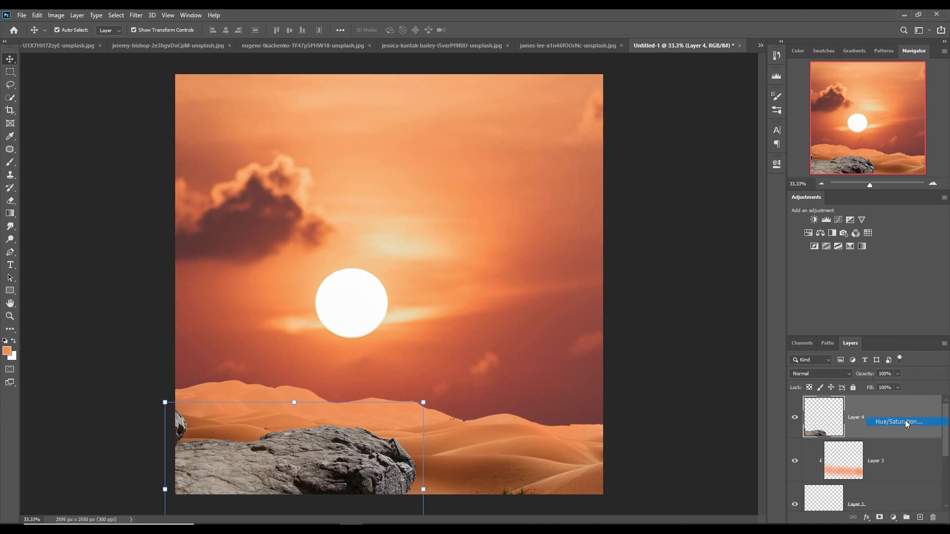
left_click(691, 329)
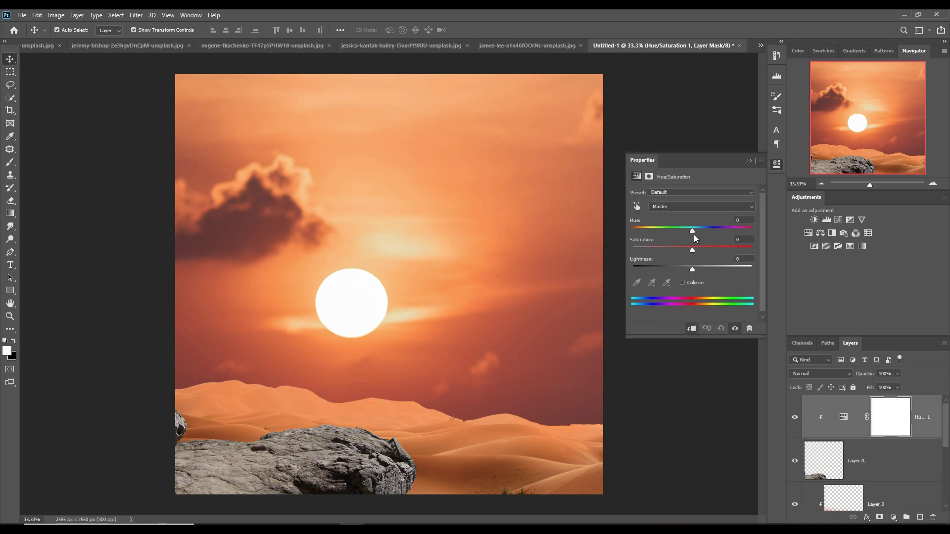
mouse_move(692, 230)
left_mouse_down()
mouse_move(633, 231)
mouse_move(756, 220)
mouse_move(681, 224)
left_mouse_up()
mouse_move(679, 228)
left_mouse_down()
mouse_move(671, 228)
mouse_move(684, 227)
left_mouse_up()
left_click(749, 160)
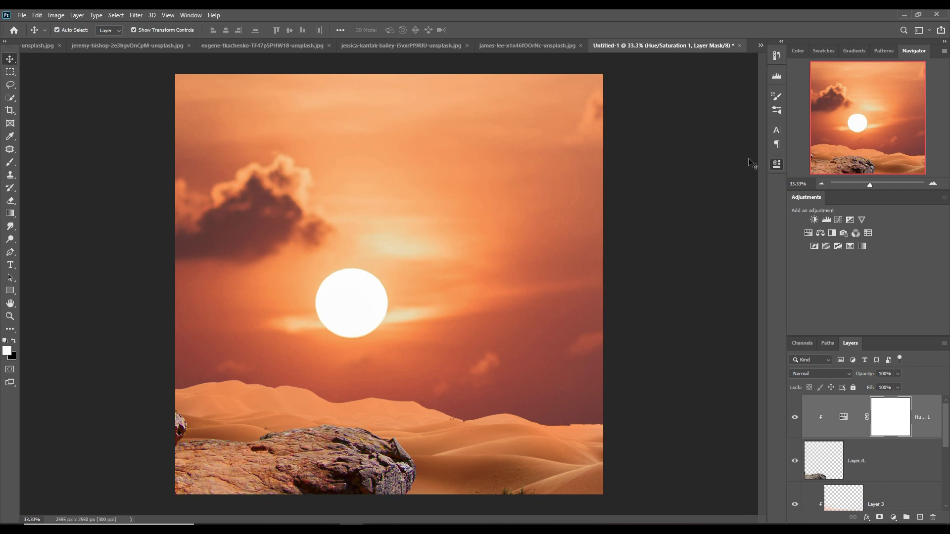
- Merge the Hue/Saturation adjustment into the rock layer
left_click(901, 458)
right_click(928, 413)
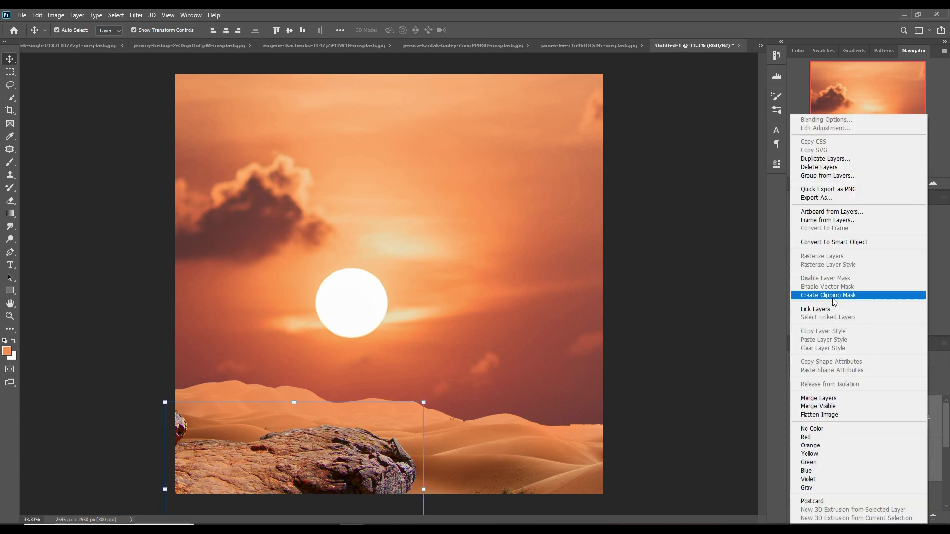
left_click(832, 398)
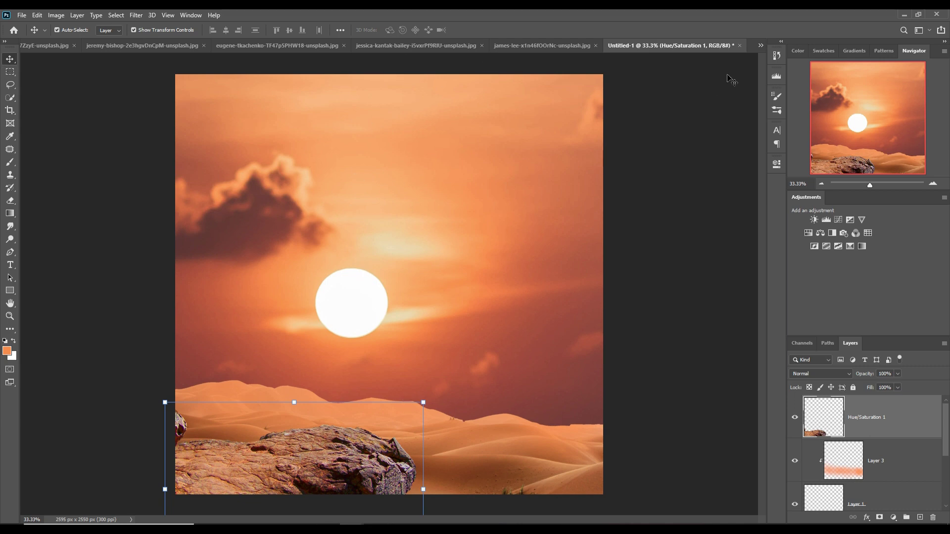
left_click(761, 45)
- Copy the hooded archer into the composite as Layer 4, standing on the rock
left_click(811, 51)
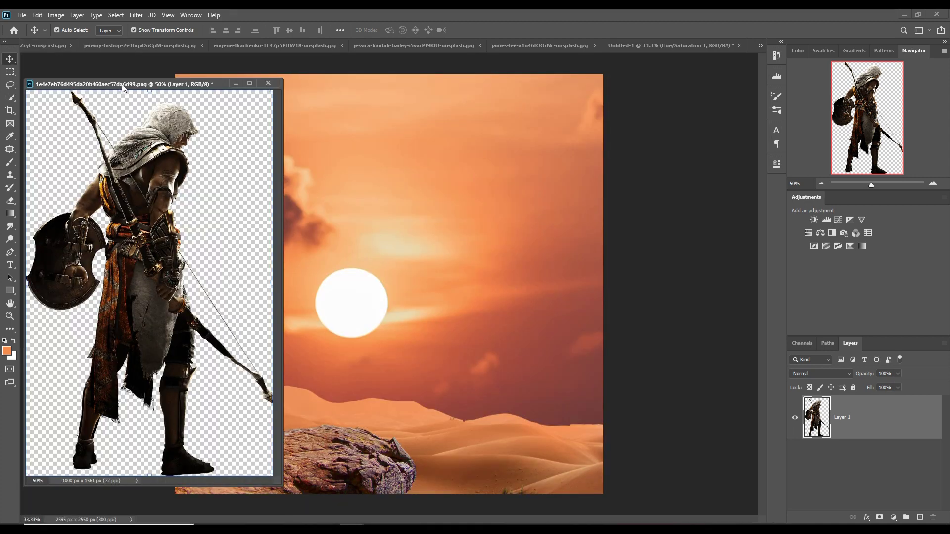
left_click_drag(124, 45, 549, 103)
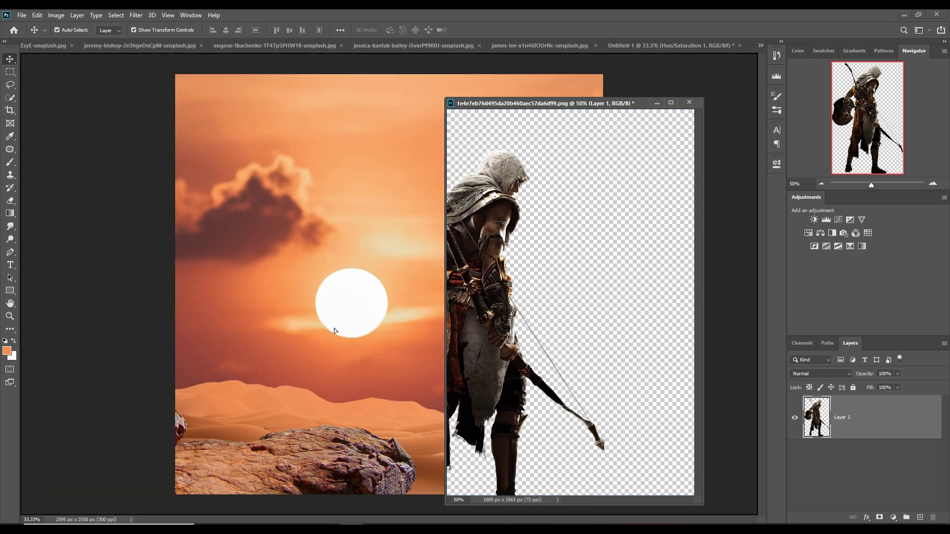
mouse_move(334, 330)
left_mouse_down()
mouse_move(352, 317)
mouse_move(353, 333)
left_mouse_up()
left_click(657, 103)
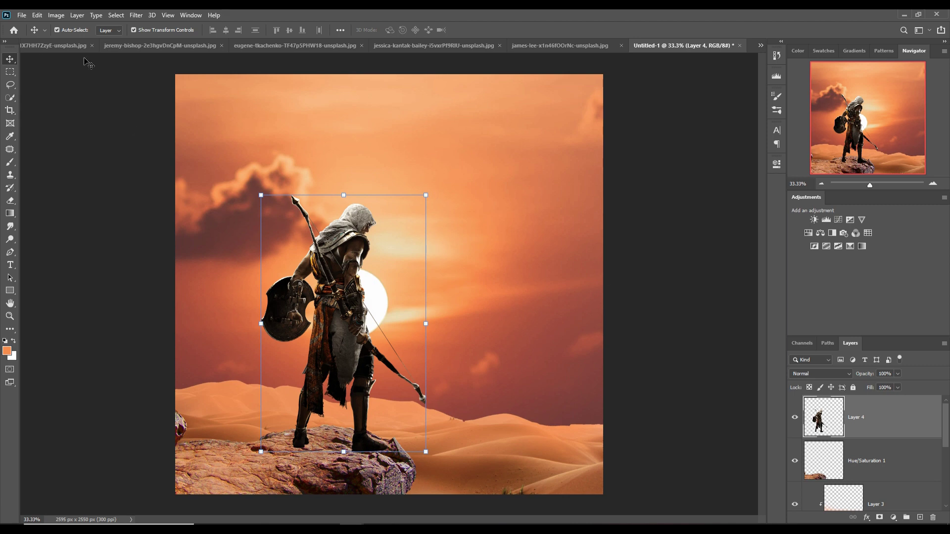
left_click(71, 47)
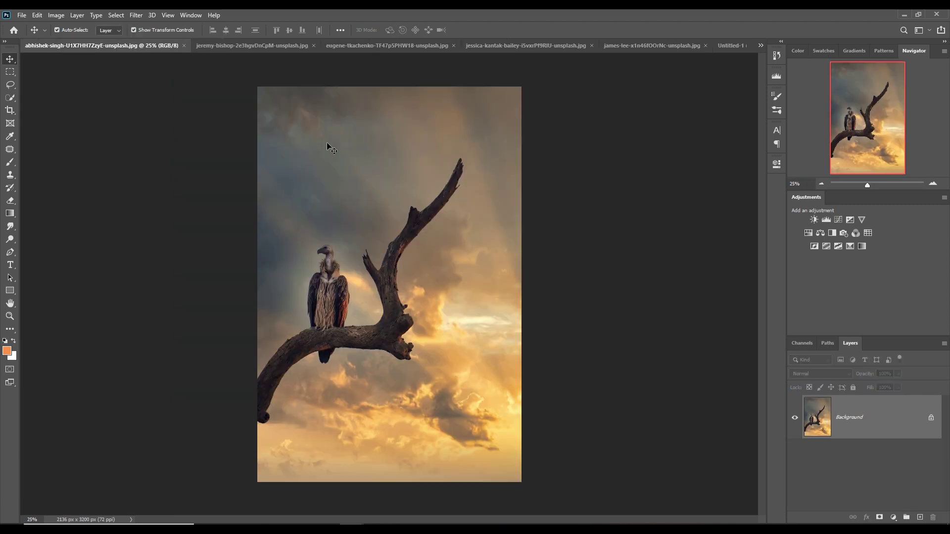
- Crop the vulture photo's right, top and bottom, then Select Subject on the vulture and branch
left_click(9, 110)
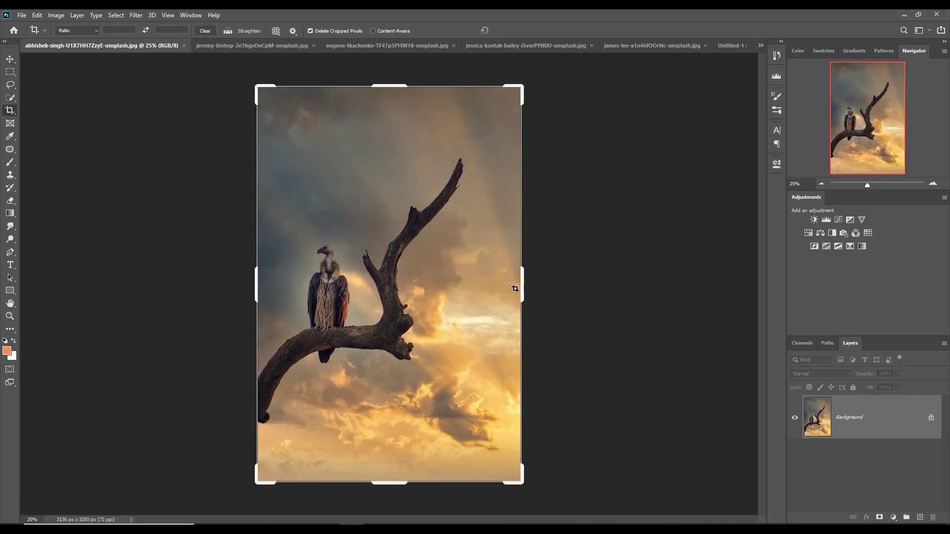
left_click_drag(521, 289, 503, 292)
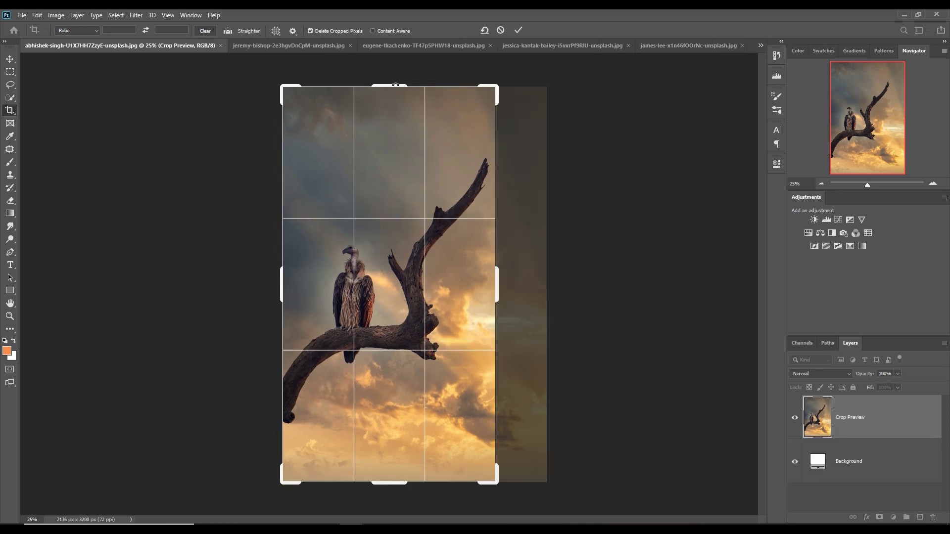
left_click_drag(395, 85, 396, 122)
left_click_drag(387, 456, 387, 405)
left_click(519, 30)
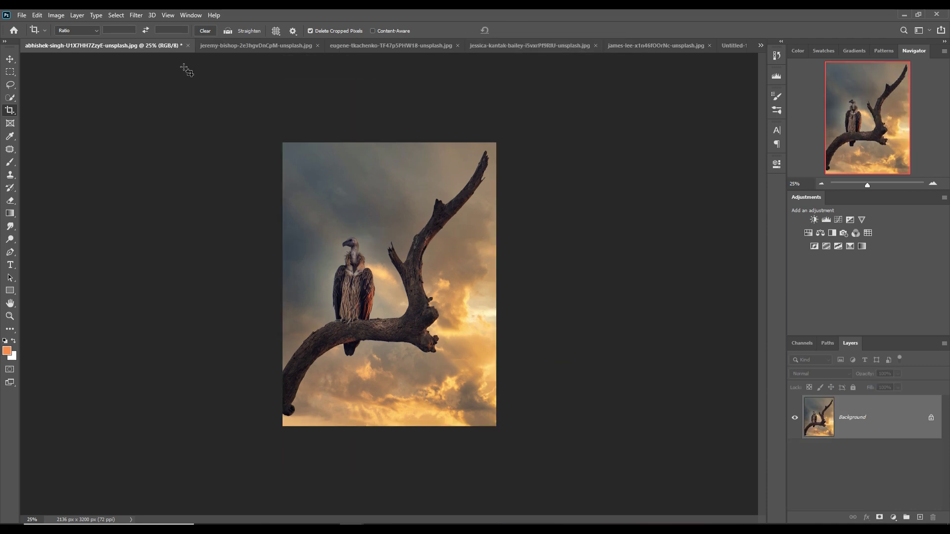
left_click(116, 15)
left_click(125, 132)
- Bring the vulture and its dead branch into Untitled-1 and move them top-left
key("v")
mouse_move(79, 45)
left_mouse_down()
mouse_move(79, 79)
mouse_move(552, 110)
left_mouse_up()
left_click_drag(569, 302, 474, 294)
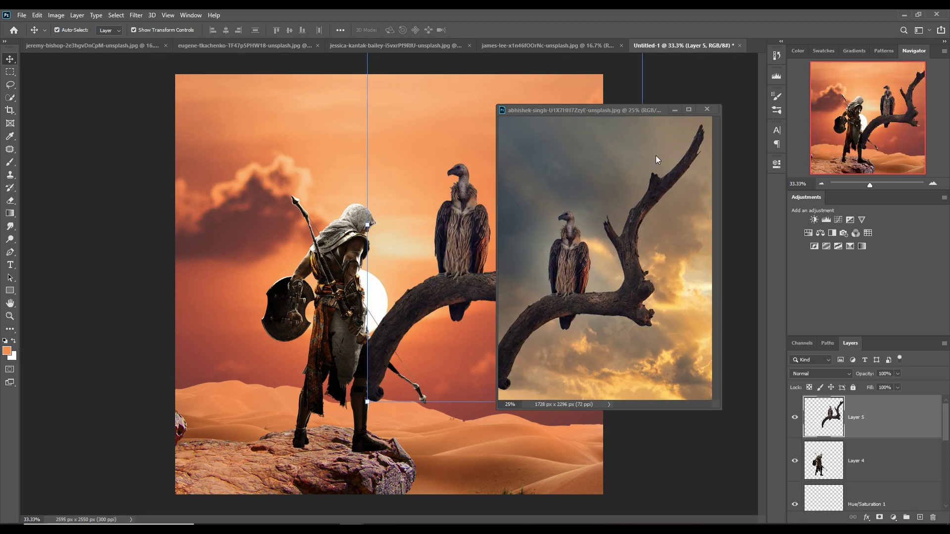
left_click(673, 109)
left_click(38, 15)
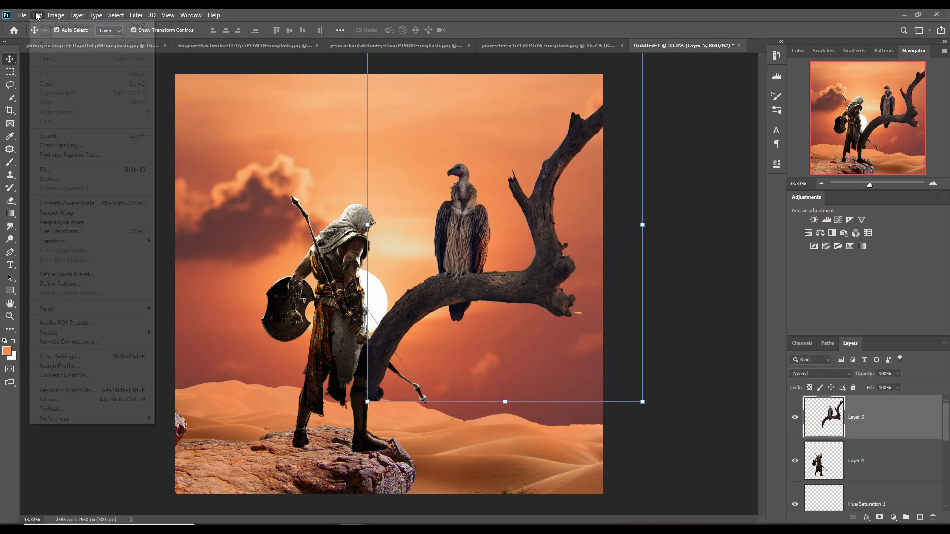
mouse_move(465, 282)
left_mouse_down()
mouse_move(212, 172)
mouse_move(225, 190)
left_mouse_up()
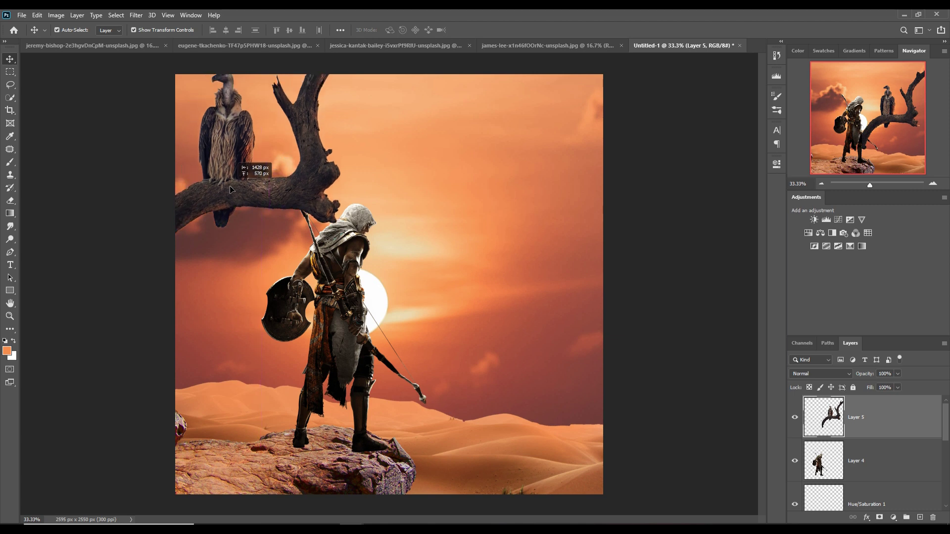
- Scale the vulture and branch to 63.69% and mirror them horizontally
key("ctrl+t")
left_click_drag(389, 291, 290, 161)
left_click_drag(225, 91, 248, 221)
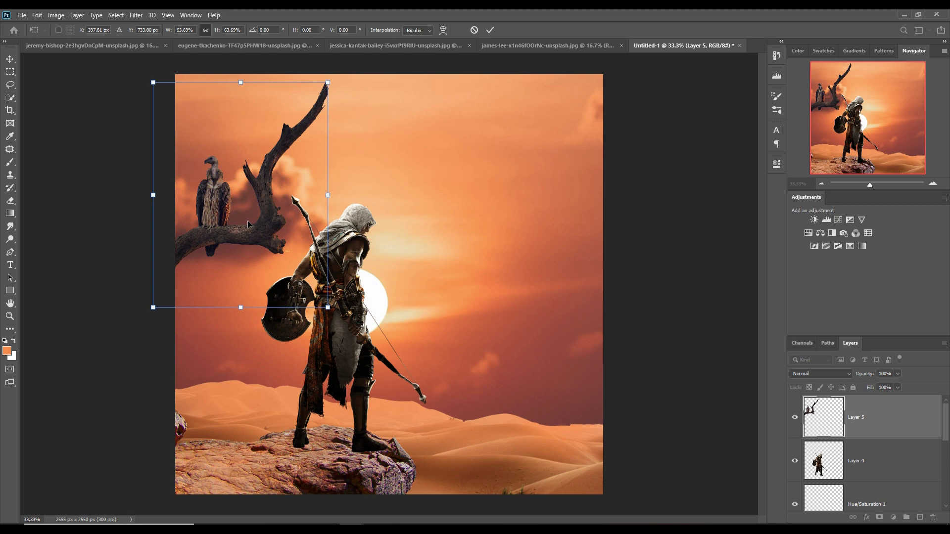
left_click(37, 15)
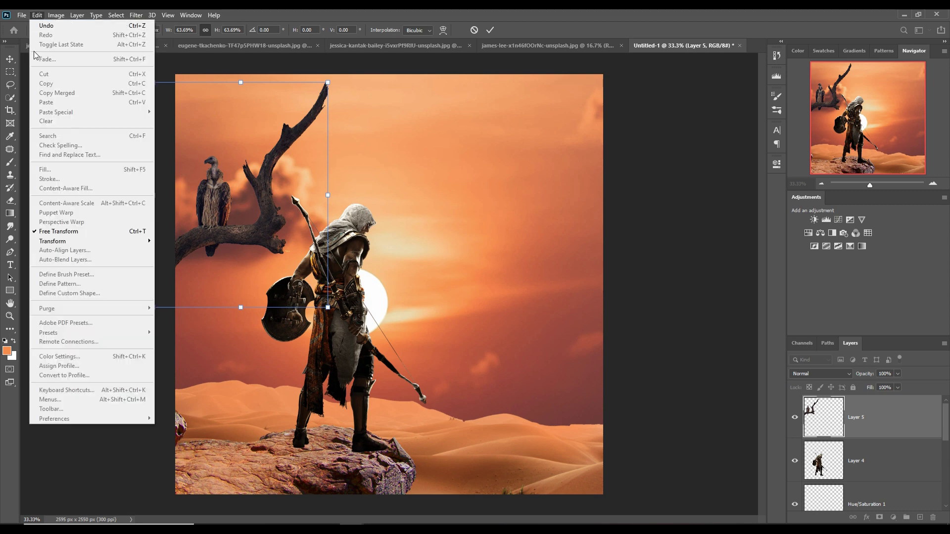
mouse_move(52, 241)
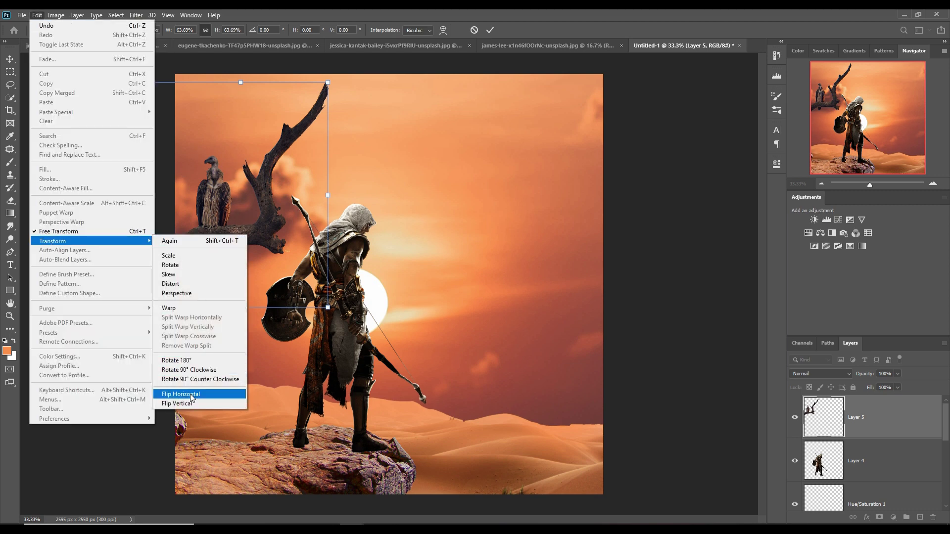
left_click(191, 397)
- Try the branch at other positions and orientations, then commit it at the top-left edge
left_click_drag(276, 245, 544, 293)
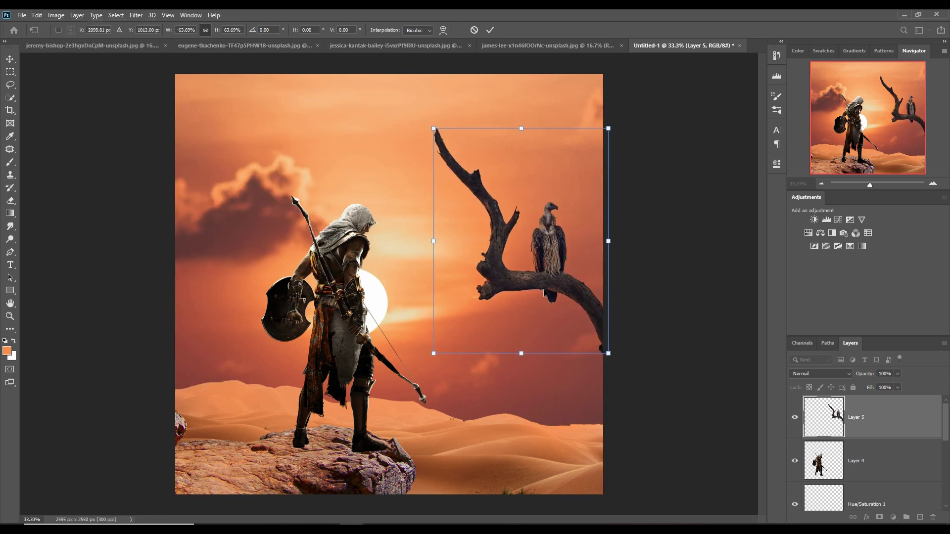
left_click_drag(589, 299, 310, 266)
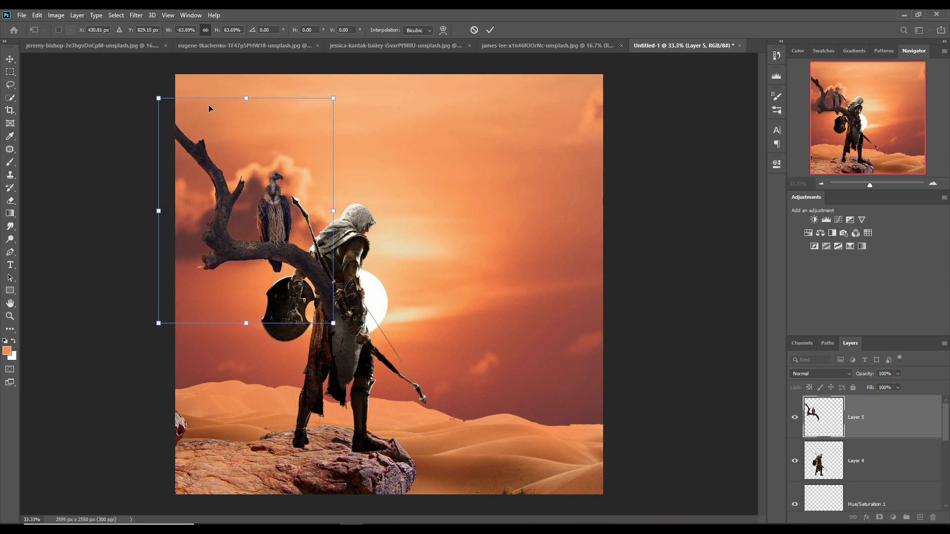
left_click(36, 15)
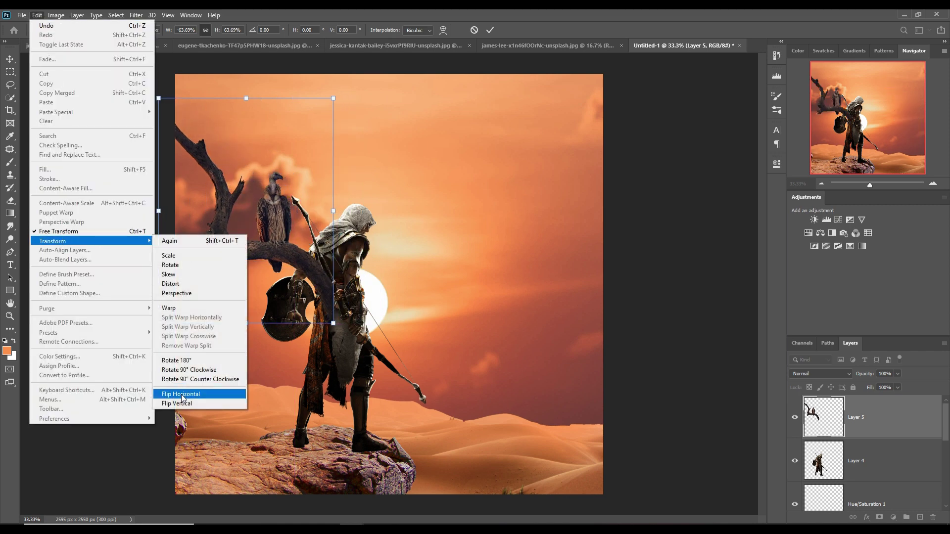
left_click(184, 394)
left_click_drag(280, 229, 281, 209)
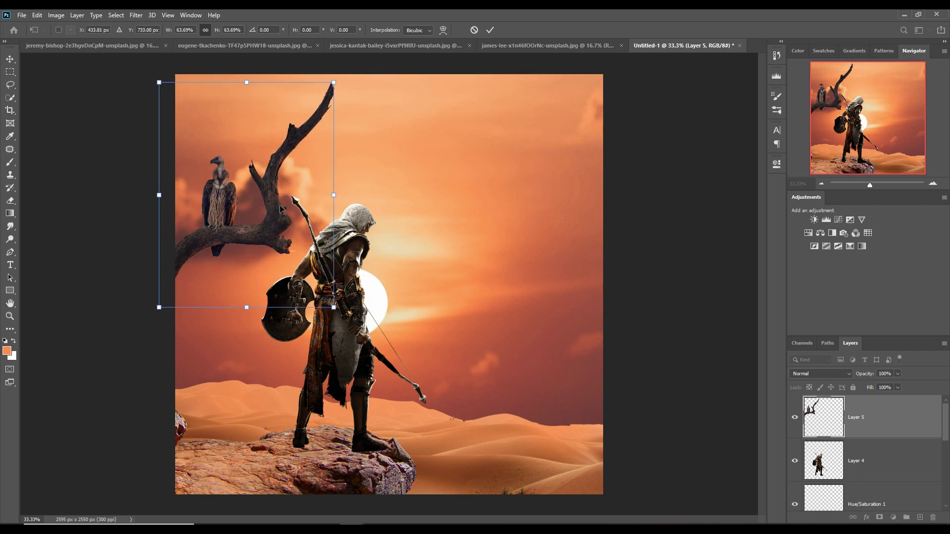
left_click(490, 30)
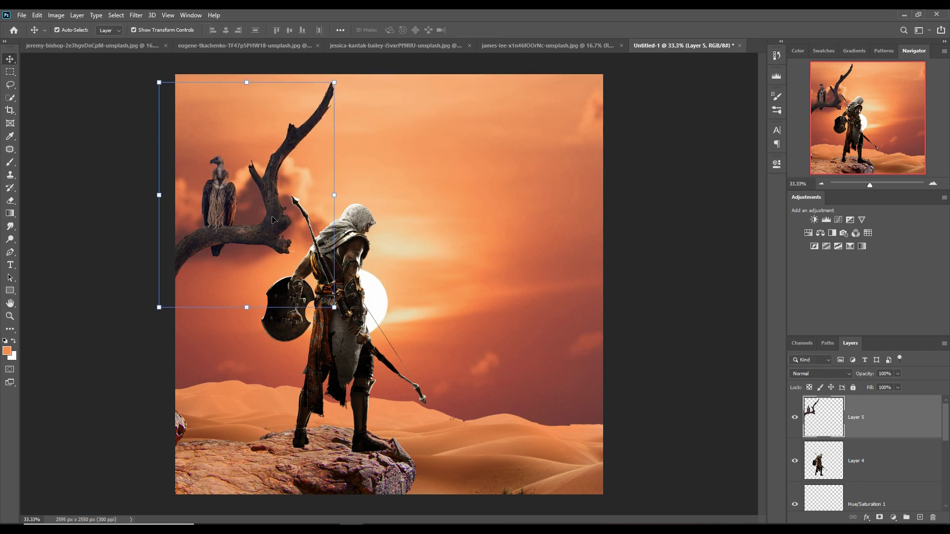
left_click(509, 453)
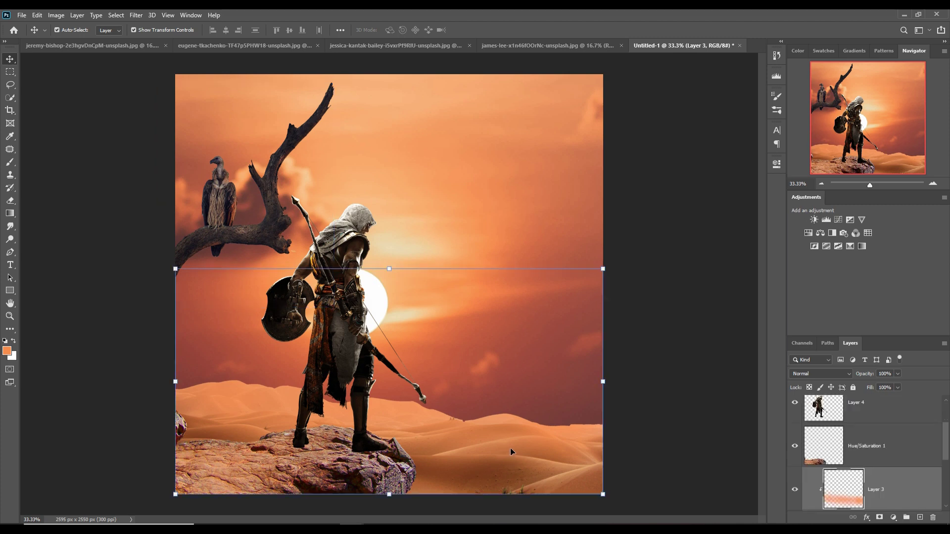
- On a new layer above Layer 2, paint soft 17% orange haze over the horizon dunes
scroll(898, 457, "down", 2)
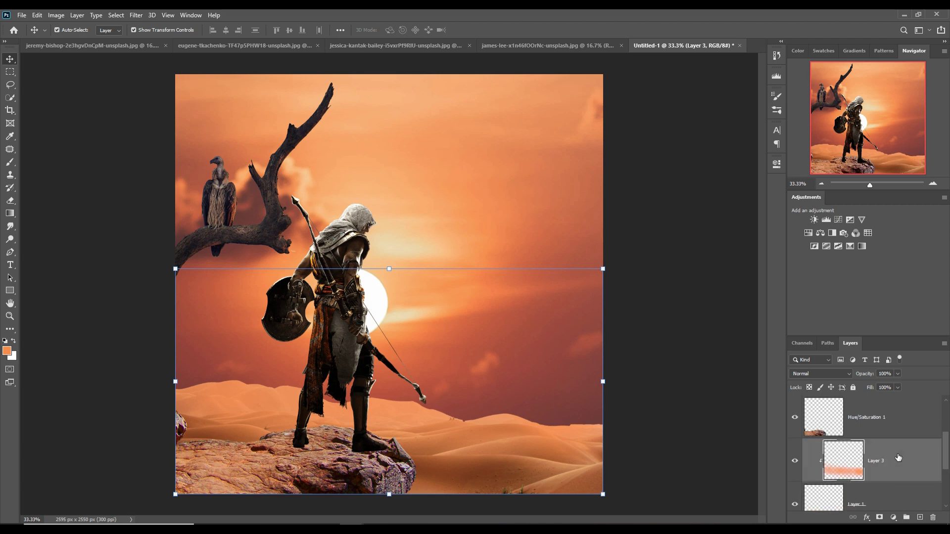
scroll(895, 455, "down", 2)
left_click(888, 449)
left_click(919, 517)
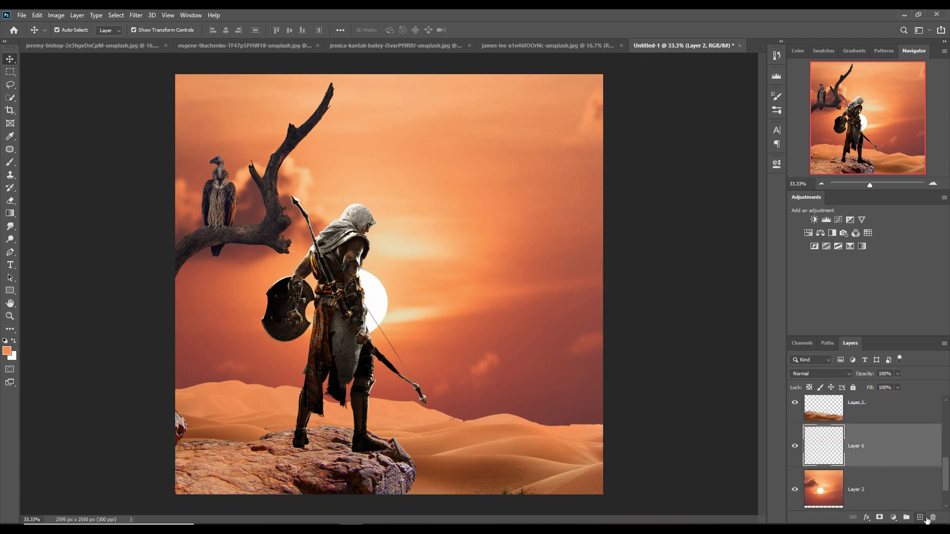
left_click(10, 162)
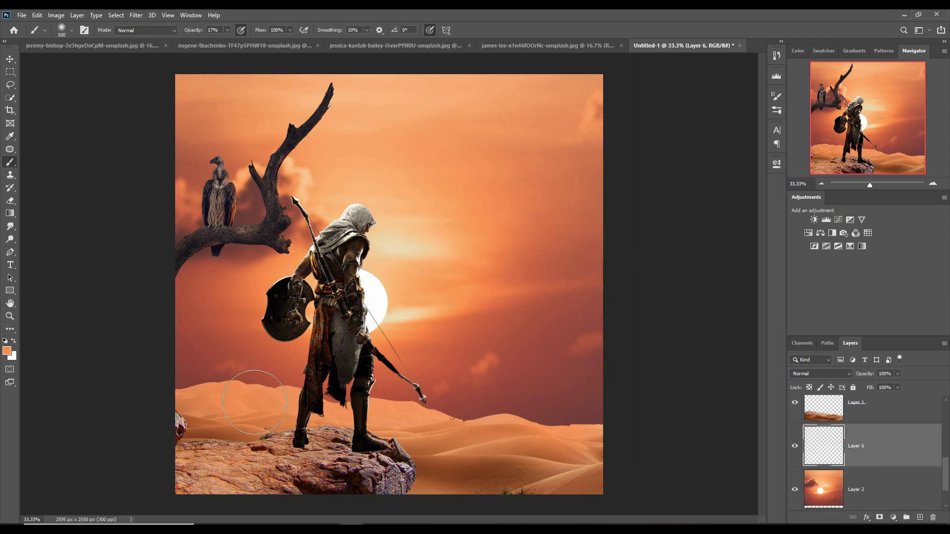
left_click_drag(178, 371, 470, 395)
left_click_drag(504, 446, 178, 415)
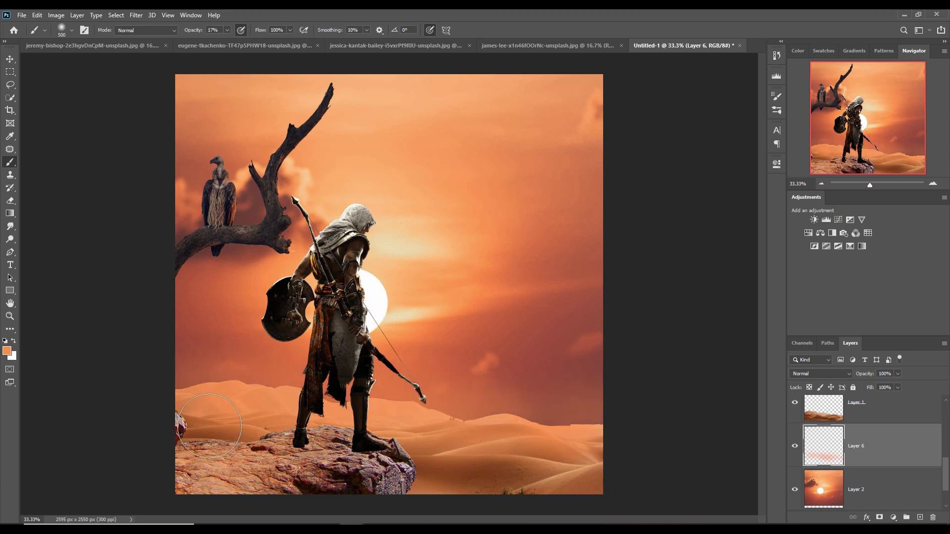
mouse_move(280, 438)
left_mouse_down()
mouse_move(539, 459)
mouse_move(413, 436)
mouse_move(306, 438)
left_mouse_up()
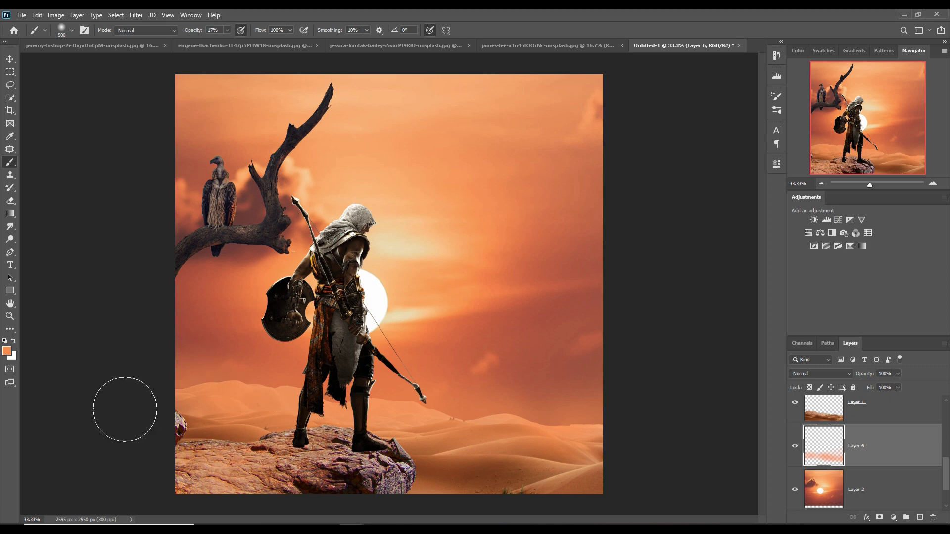
left_click(10, 59)
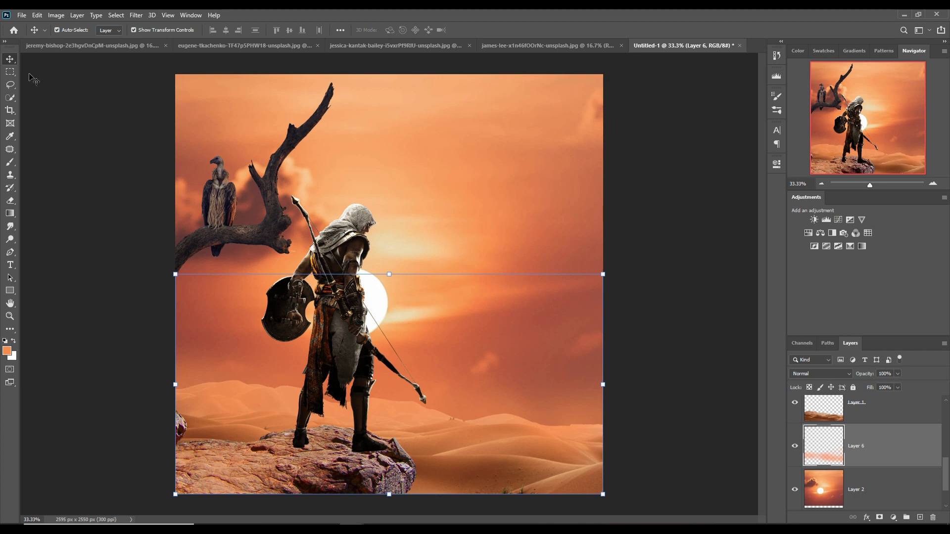
left_click(97, 49)
- Crop the Giza photo to a 1560 x 712 px strip around the two pyramids
left_click(239, 48)
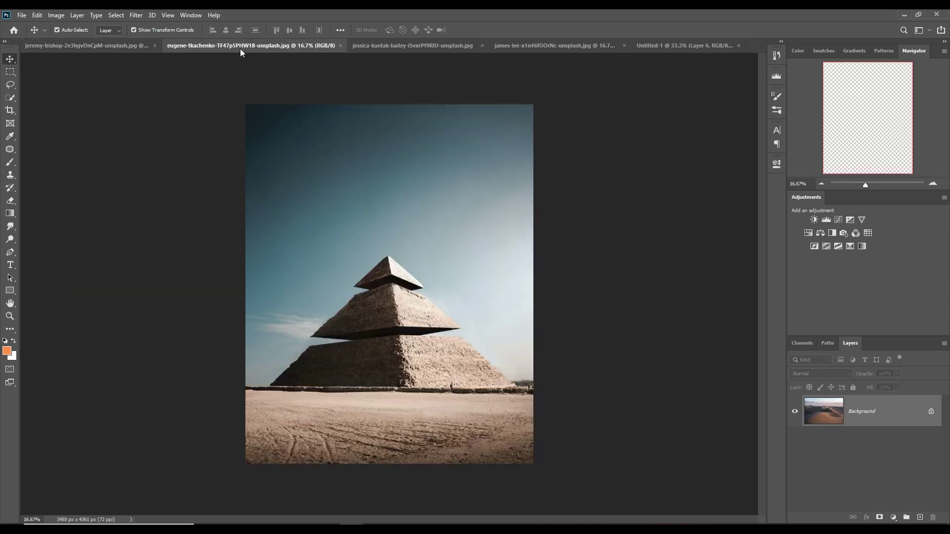
left_click(400, 45)
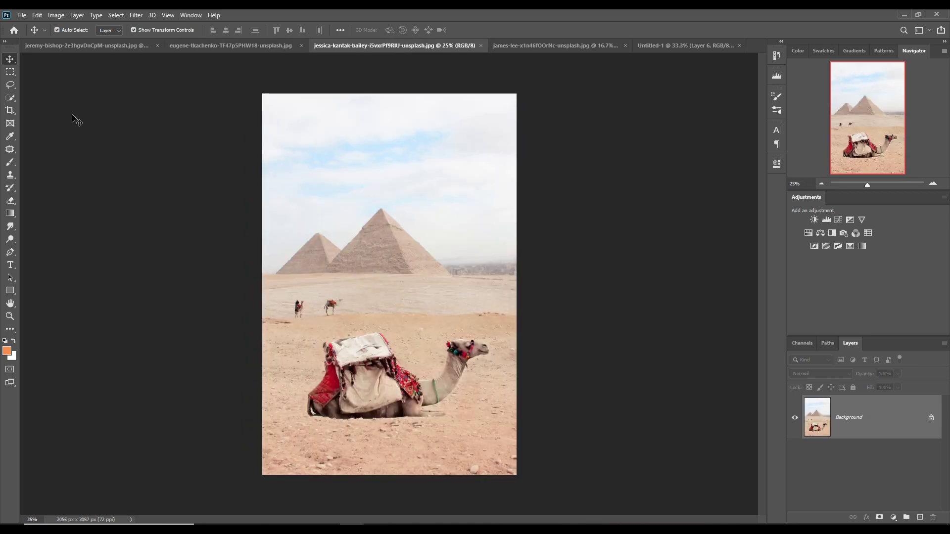
left_click(10, 110)
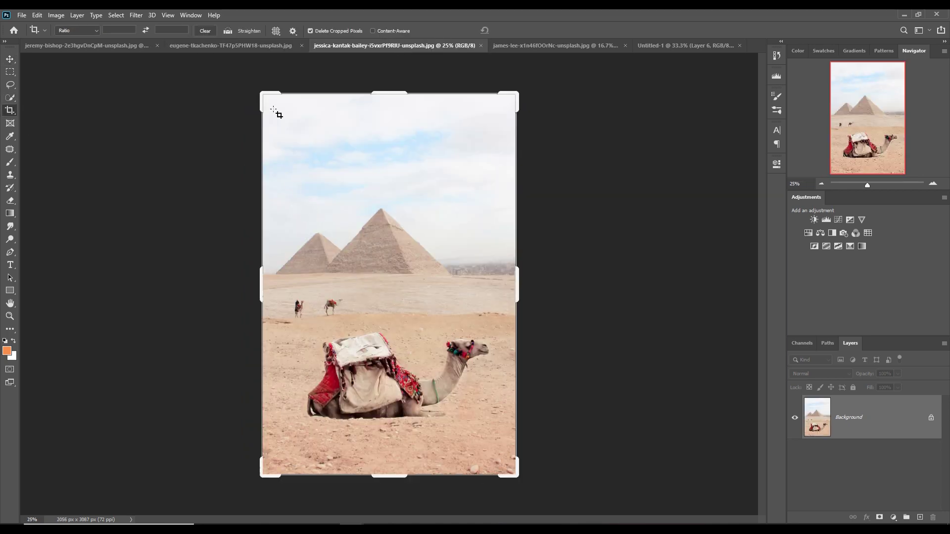
left_click_drag(386, 100, 386, 149)
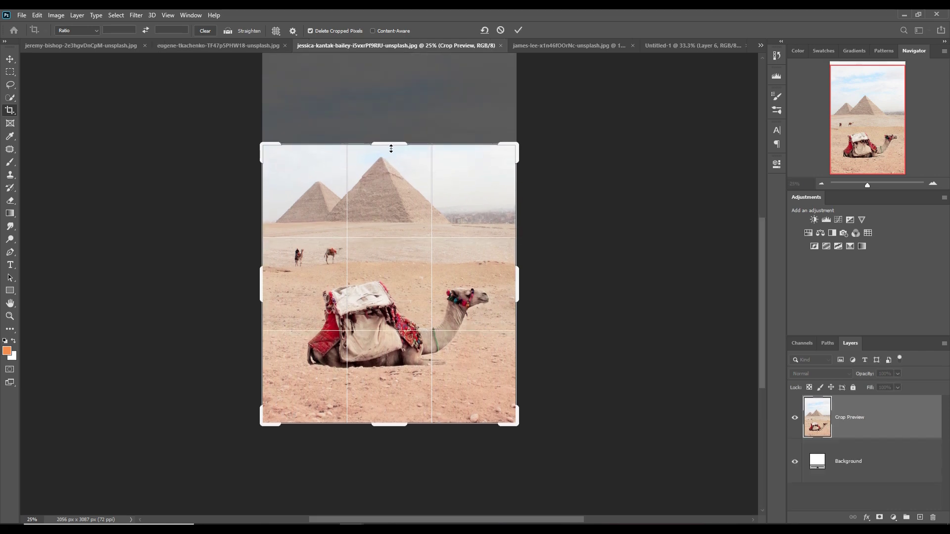
left_click_drag(393, 431, 396, 330)
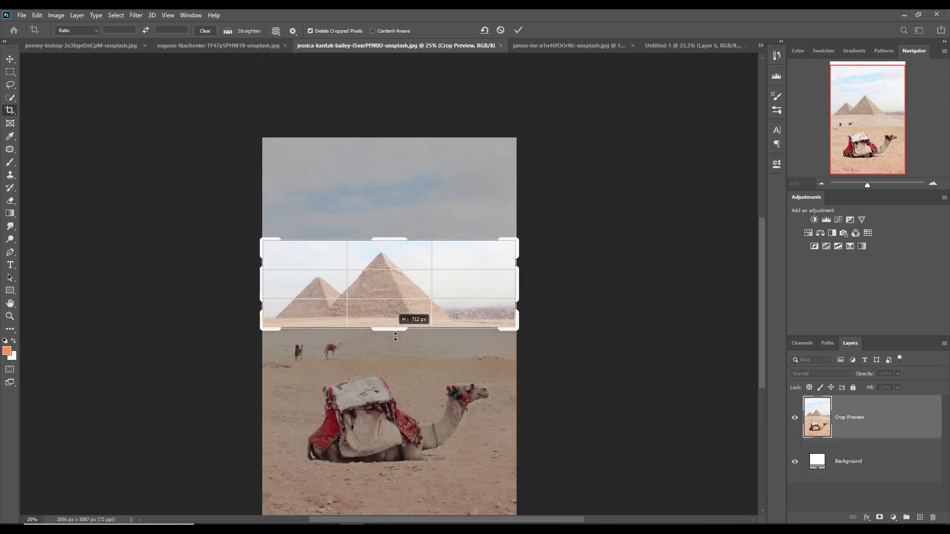
left_click_drag(524, 290, 494, 291)
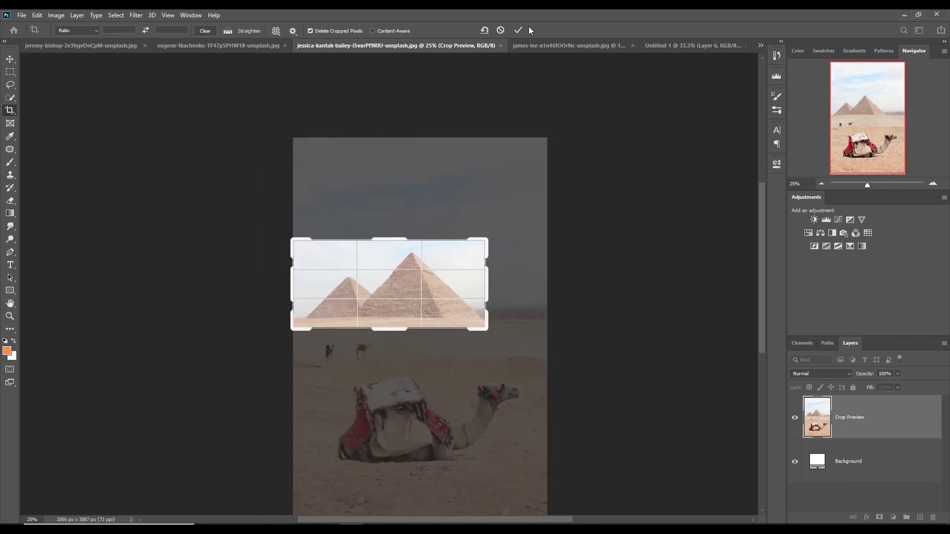
left_click(519, 30)
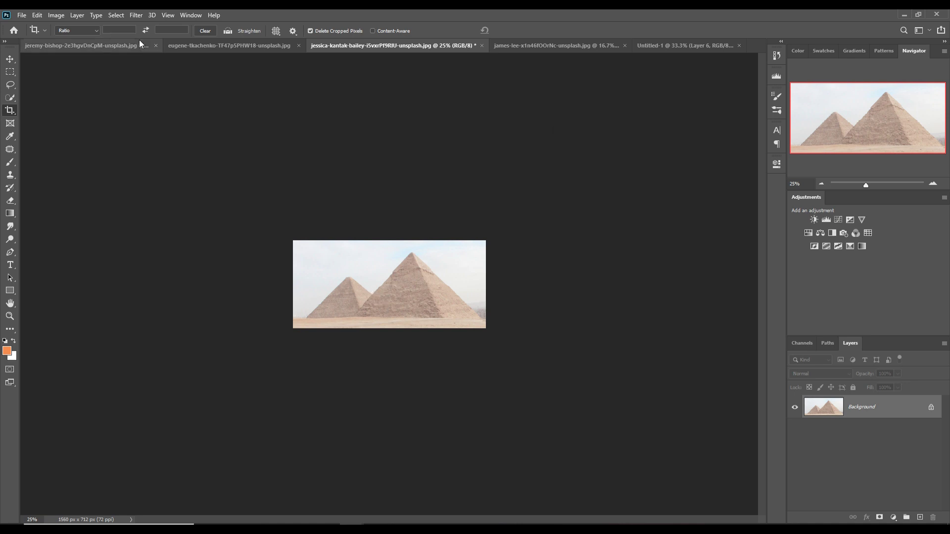
left_click(117, 15)
- Select the pyramids and drag them into the Untitled-1 composite, closing the source window
left_click(131, 121)
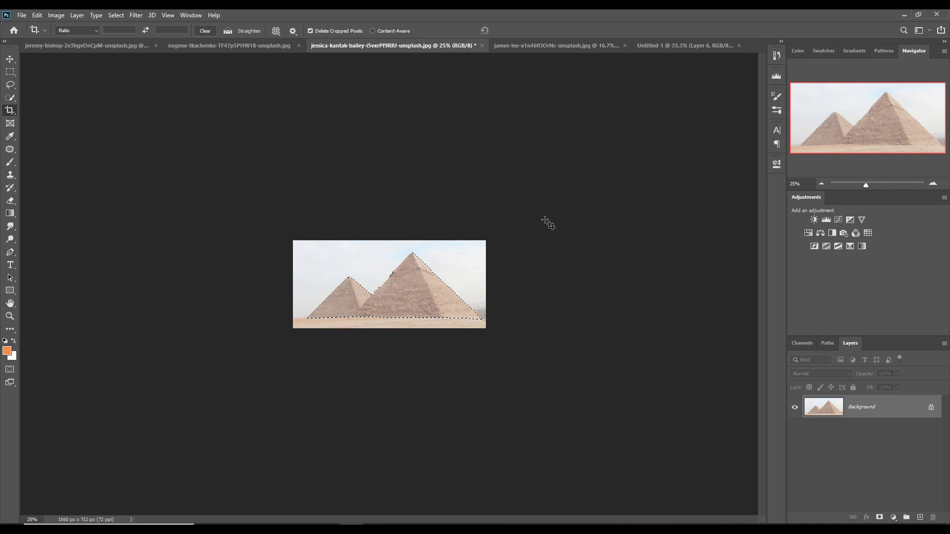
left_click(10, 59)
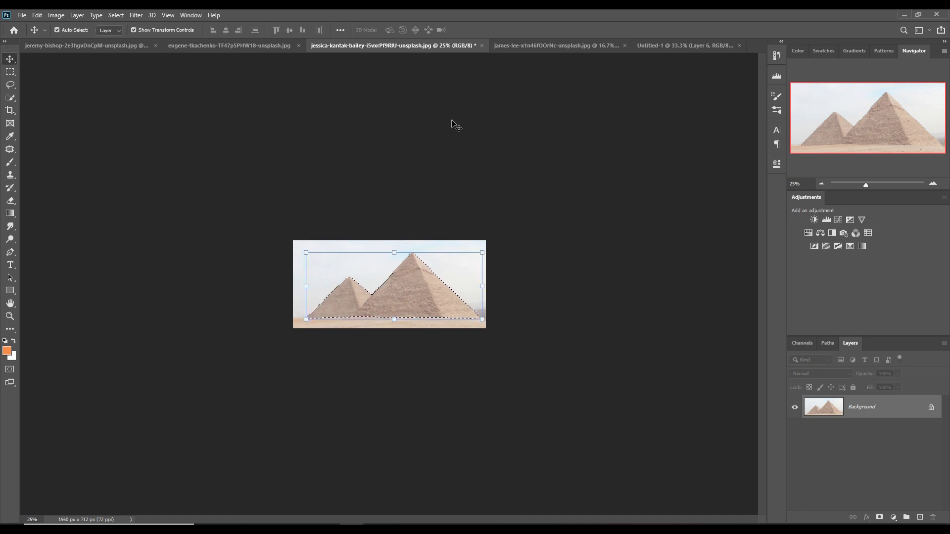
mouse_move(382, 46)
left_mouse_down()
mouse_move(385, 84)
mouse_move(745, 166)
left_mouse_up()
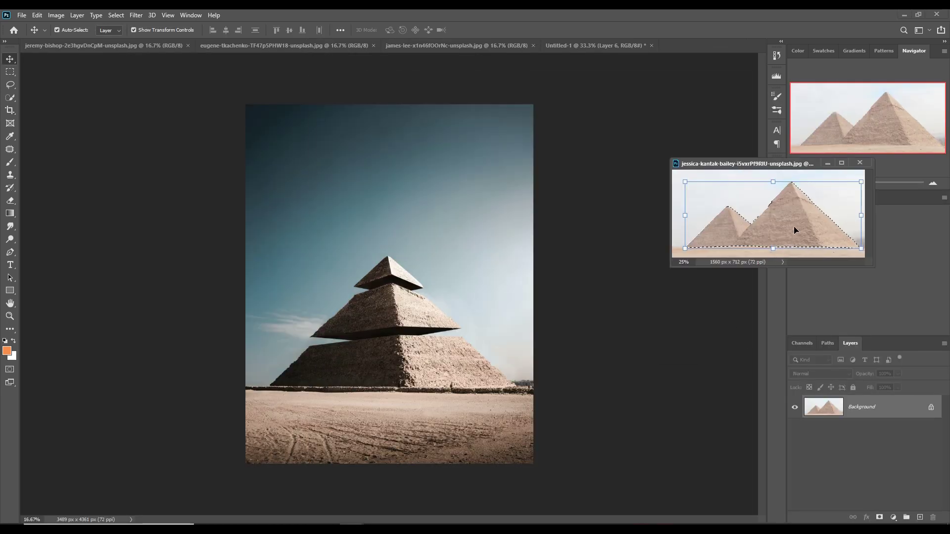
left_click_drag(793, 227, 530, 251)
left_click(580, 45)
left_click(859, 162)
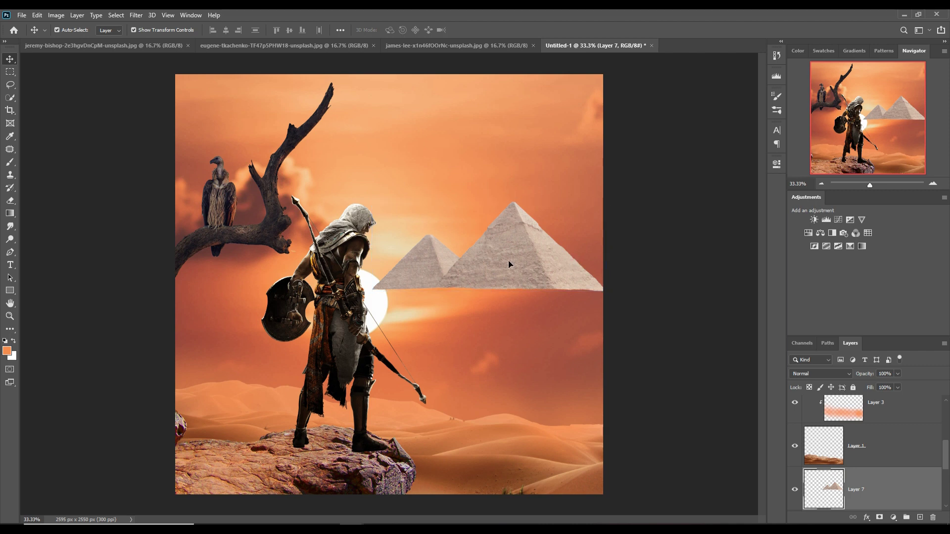
- Place the pyramids on the right horizon at 94.89% scale as Layer 7
left_click_drag(509, 260, 518, 399)
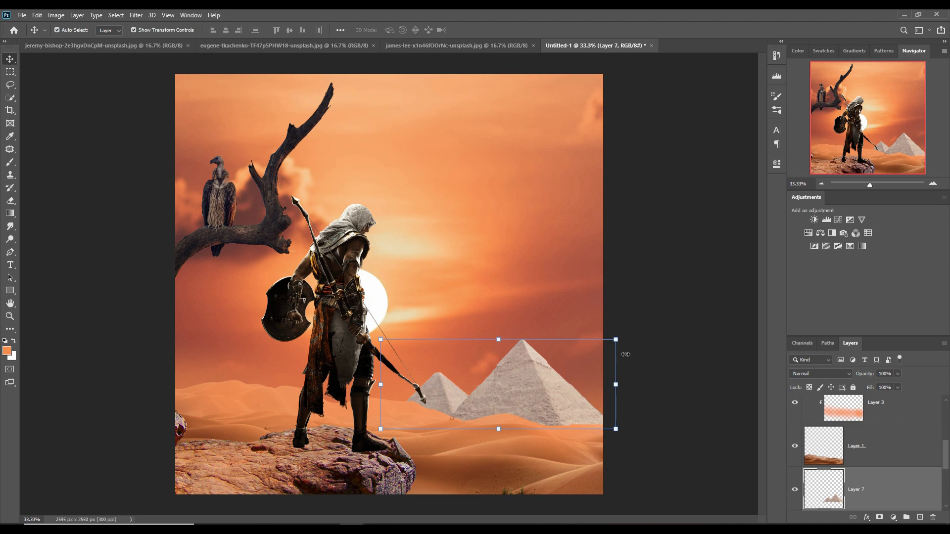
left_click_drag(620, 345, 608, 350)
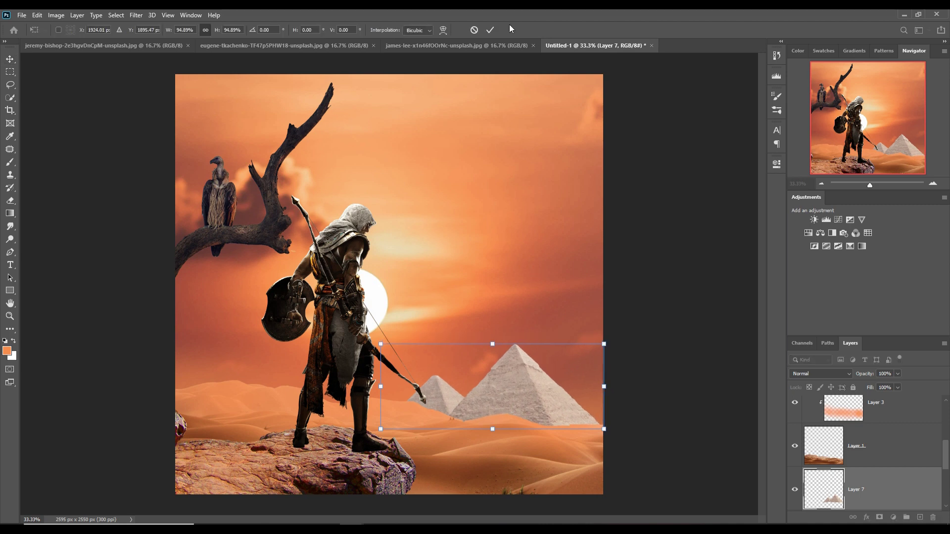
left_click(490, 29)
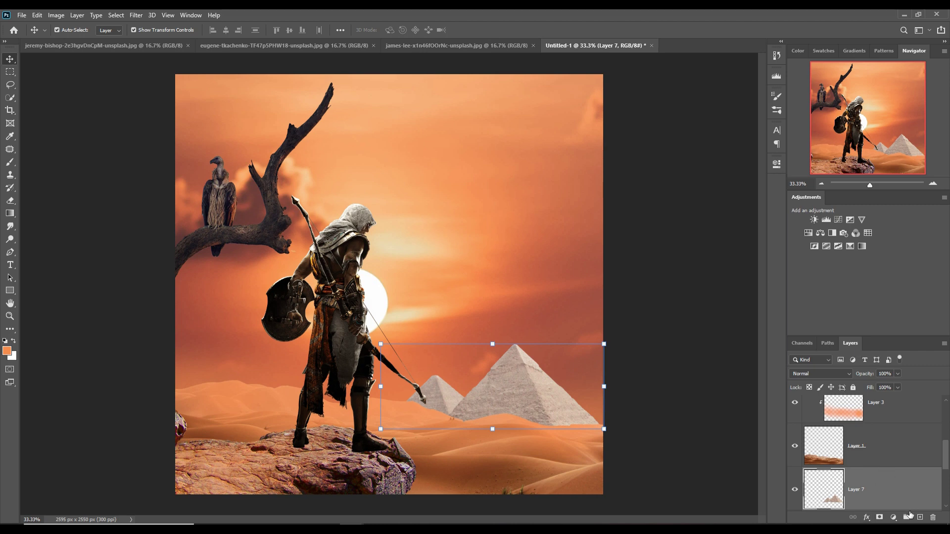
left_click(893, 517)
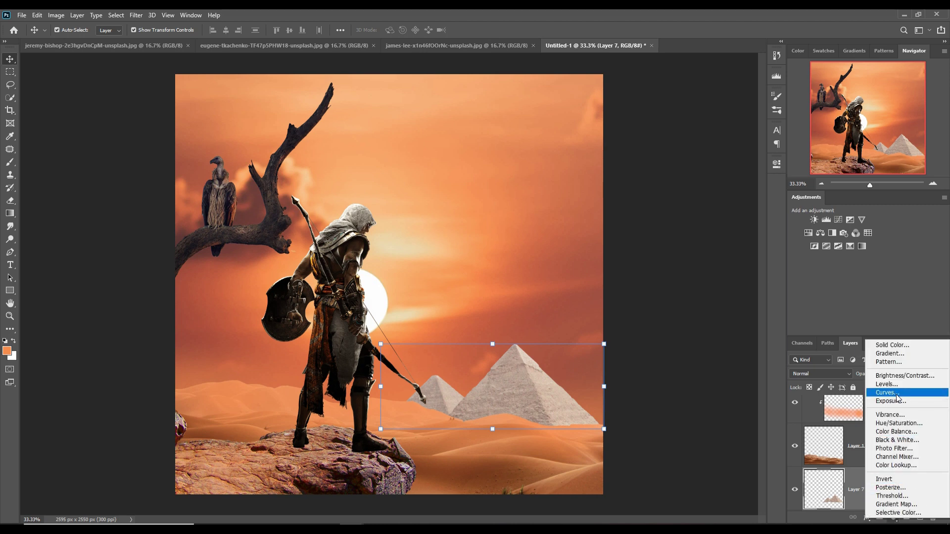
- Add a clipped Hue/Saturation layer on the pyramids with Hue -8 and Saturation +62
left_click(898, 423)
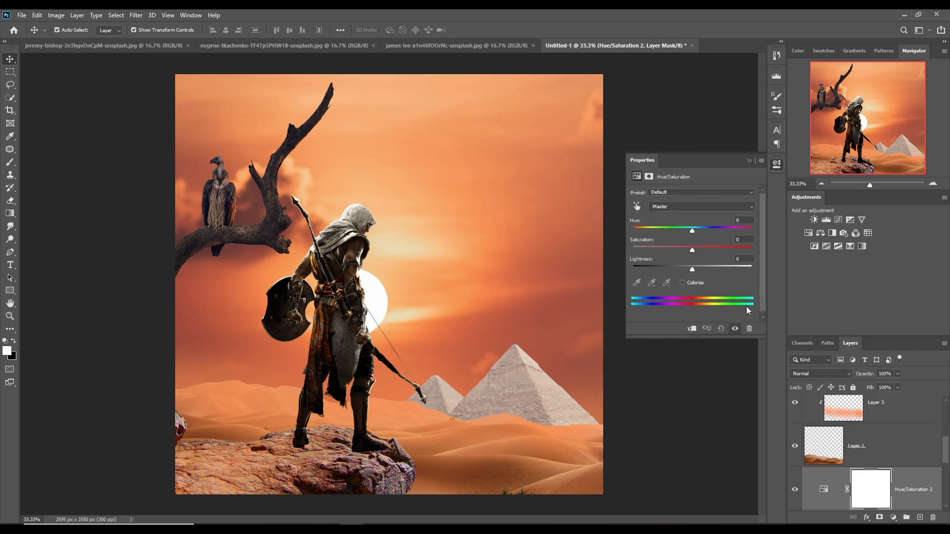
left_click(697, 331)
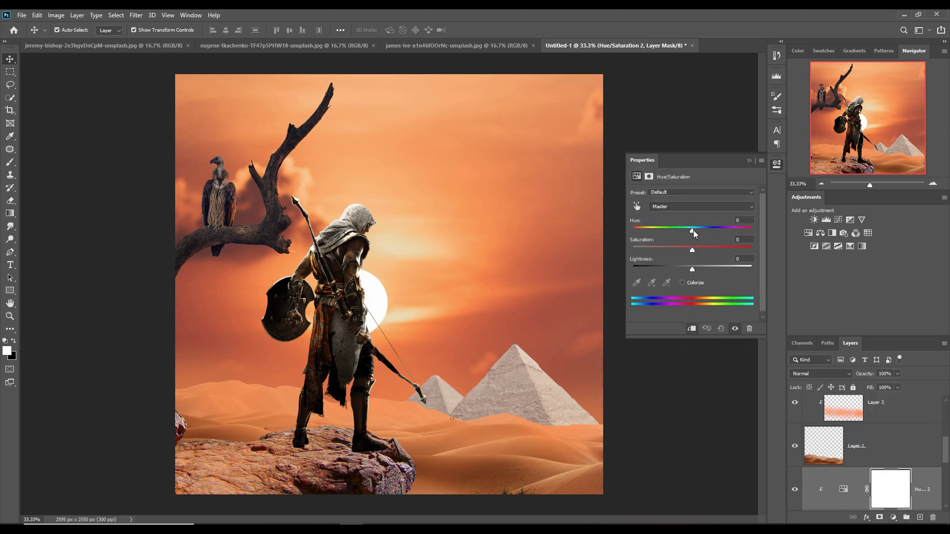
mouse_move(693, 230)
left_mouse_down()
mouse_move(660, 236)
mouse_move(677, 232)
mouse_move(726, 249)
left_mouse_up()
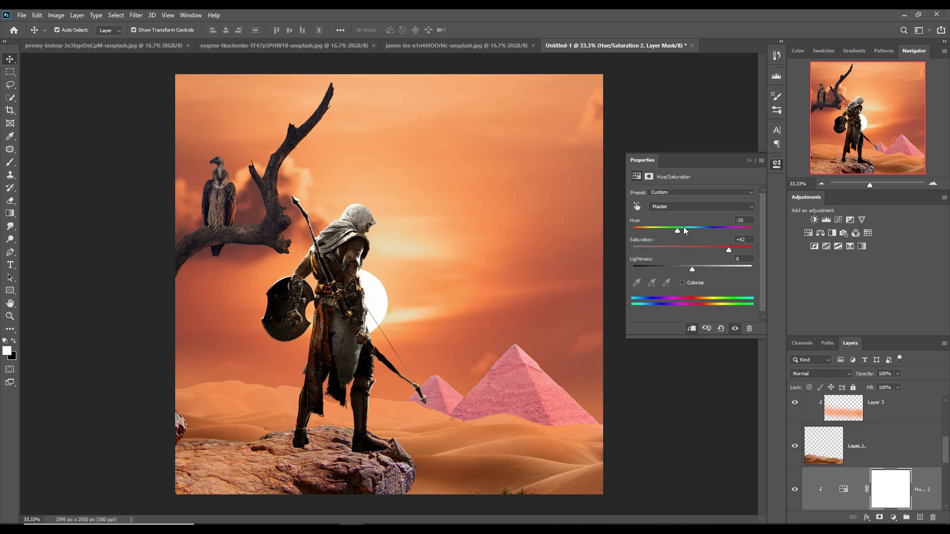
left_click_drag(679, 230, 687, 231)
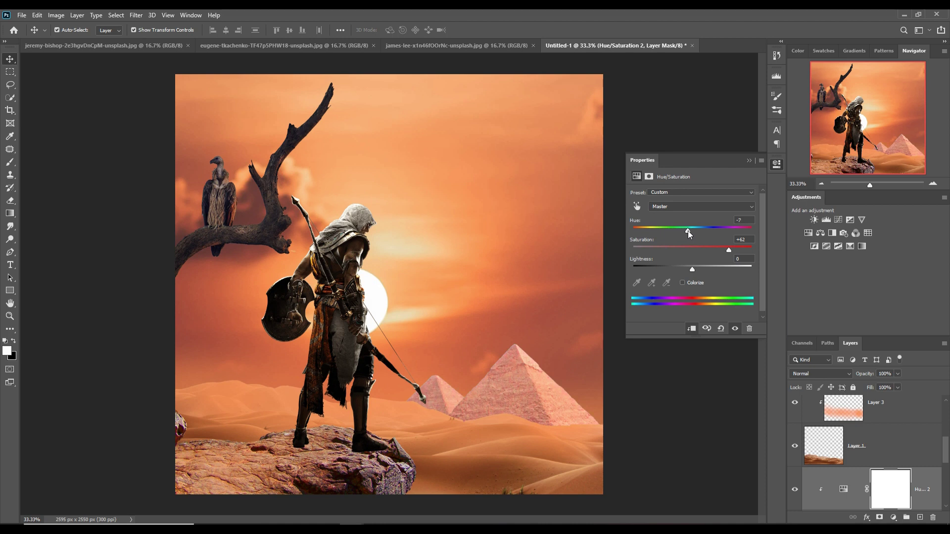
left_click(749, 161)
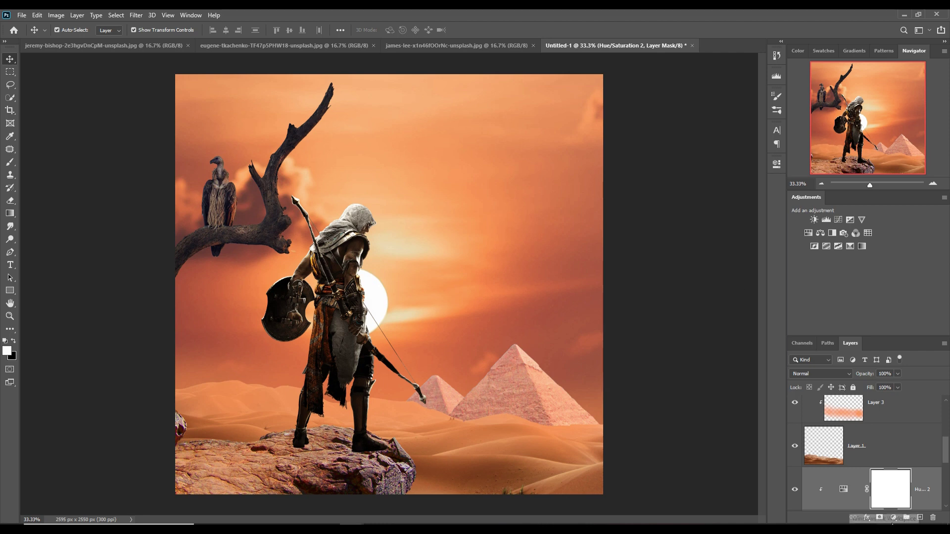
- Add a Curves layer above Layer 7 that darkens the pyramids' midtones
scroll(901, 495, "down", 2)
left_click(899, 452)
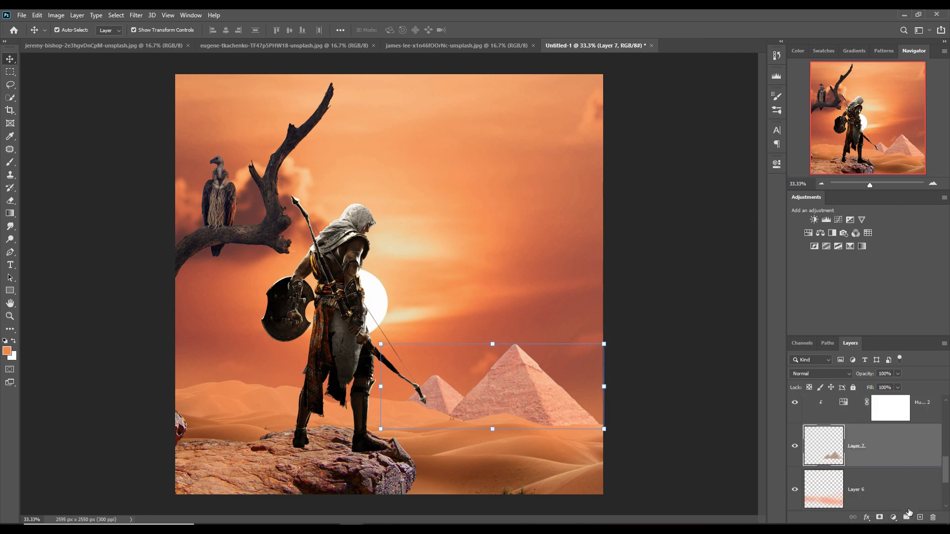
left_click(893, 518)
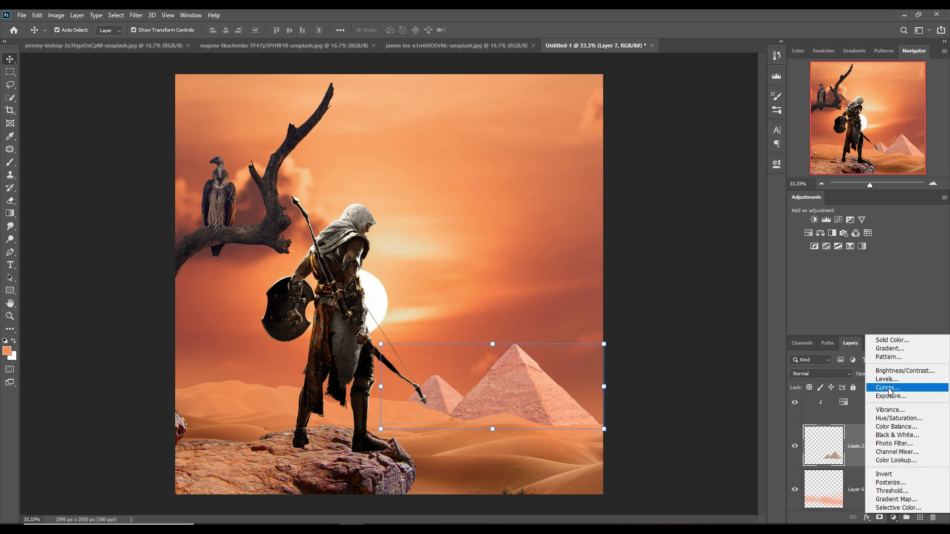
left_click(890, 389)
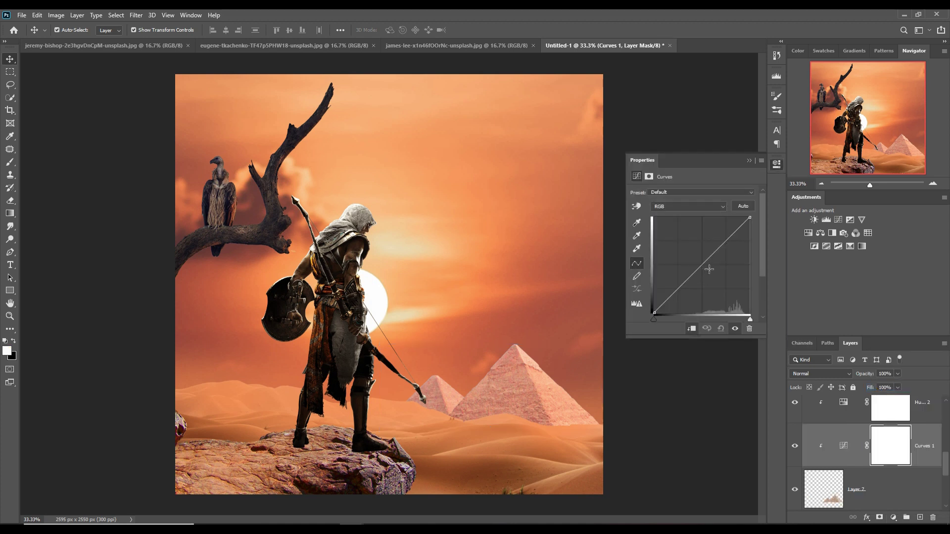
left_click_drag(707, 264, 718, 274)
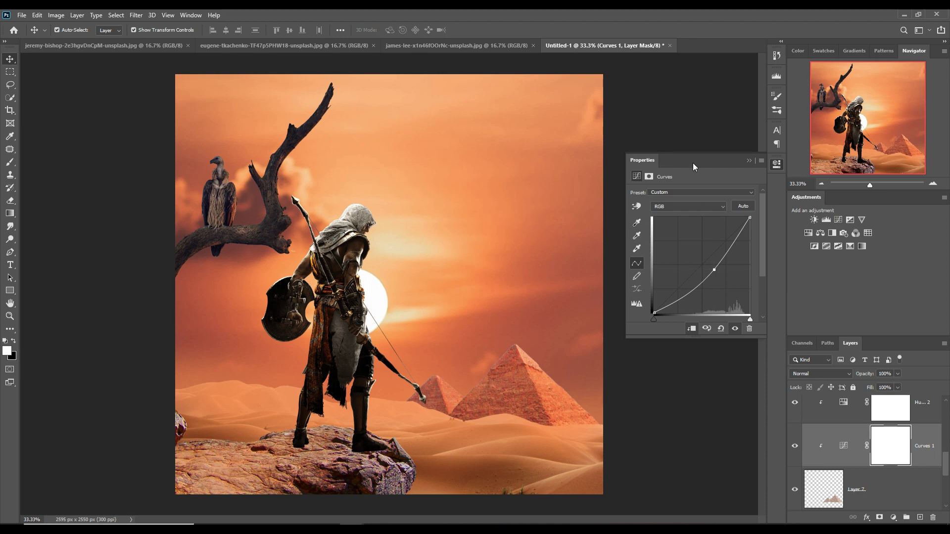
left_click(748, 161)
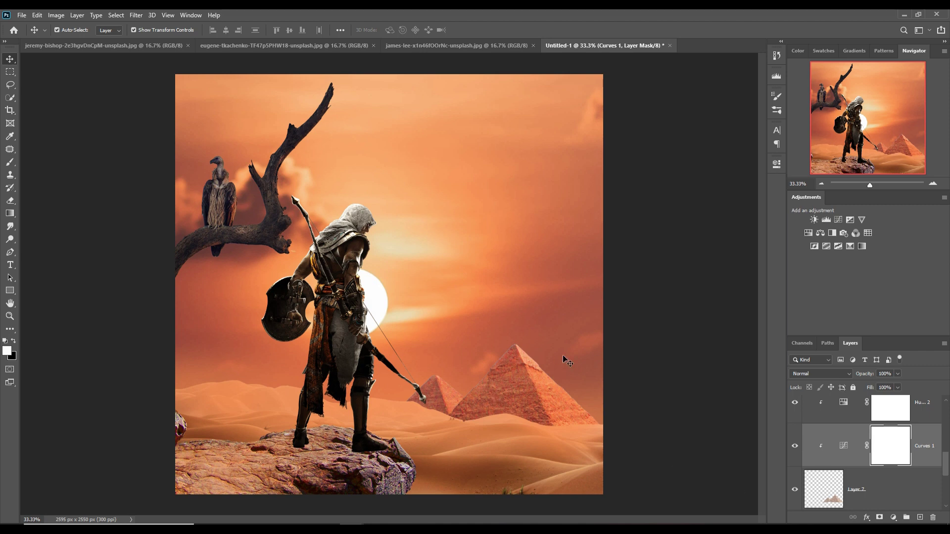
- Bring the sun-flare image in as Layer 8 above the sky in Screen blend mode
left_click(546, 527)
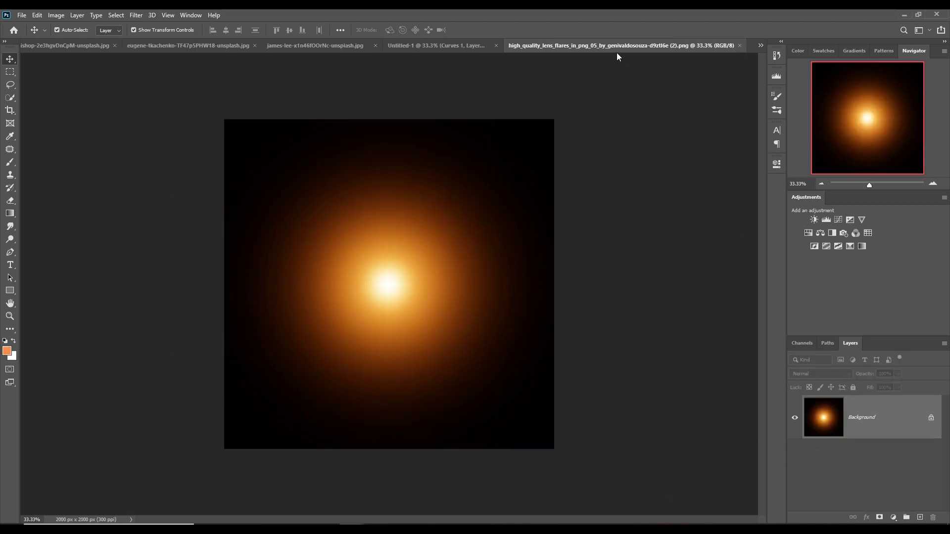
left_click_drag(616, 52, 625, 101)
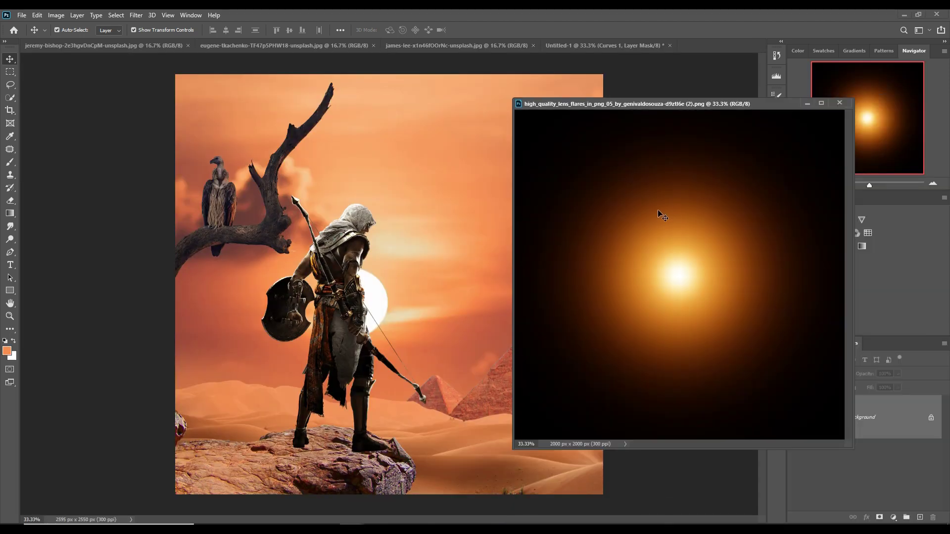
left_click_drag(663, 217, 436, 254)
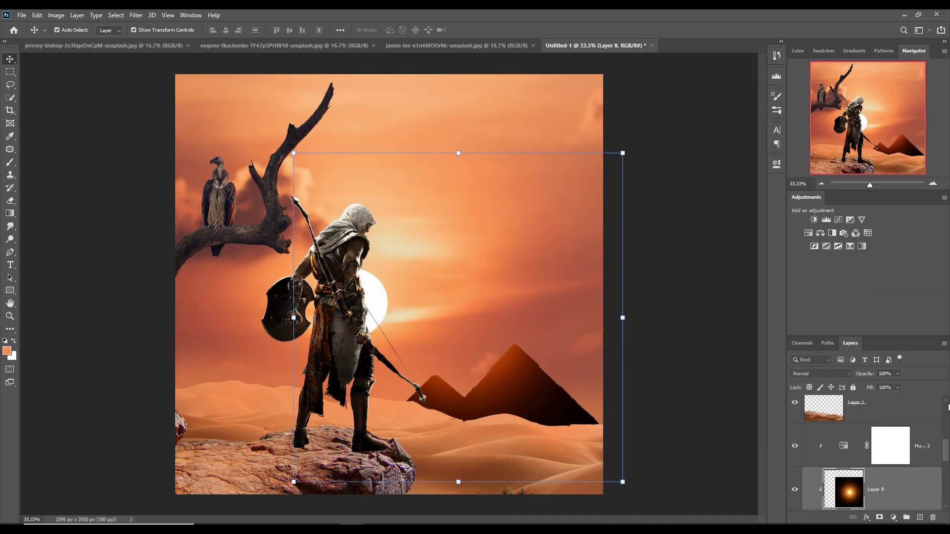
left_click_drag(886, 489, 884, 425)
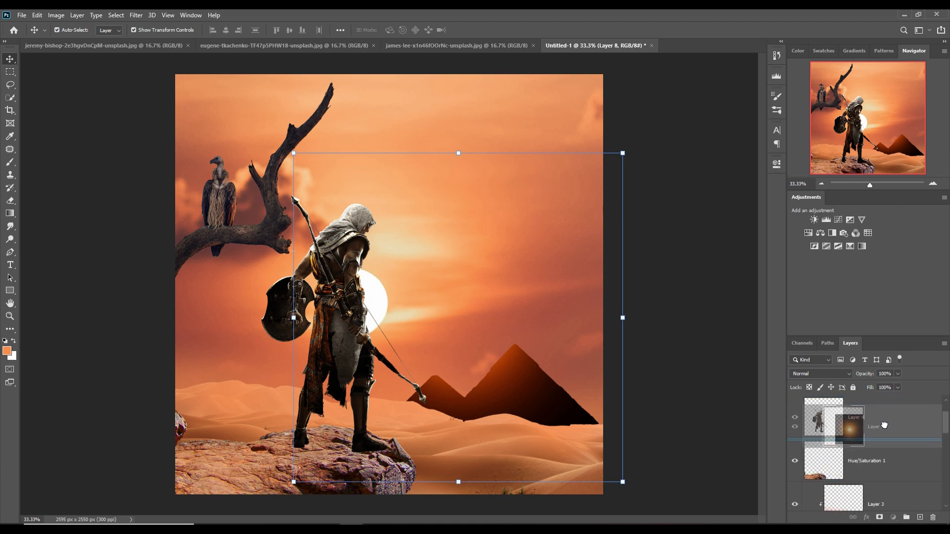
mouse_move(884, 425)
left_mouse_down()
mouse_move(895, 525)
mouse_move(901, 426)
left_mouse_up()
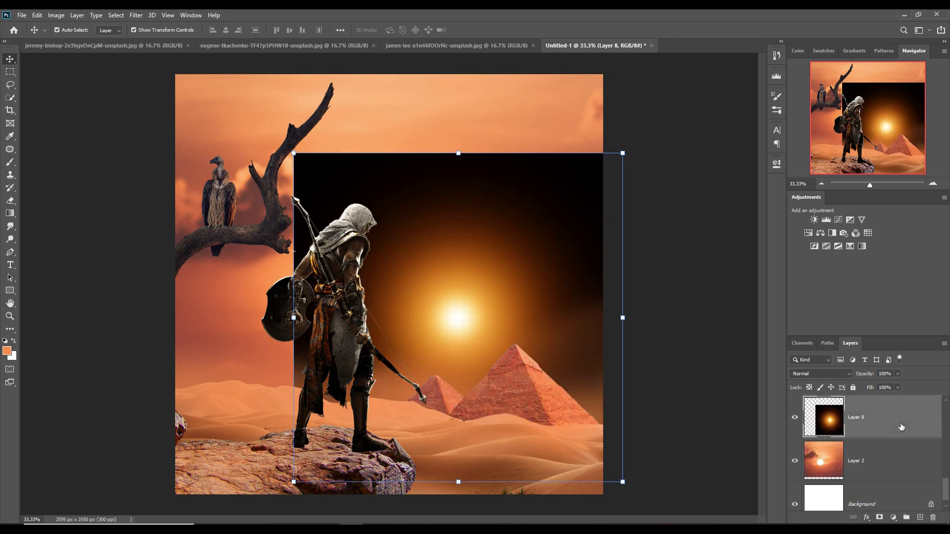
left_click(814, 374)
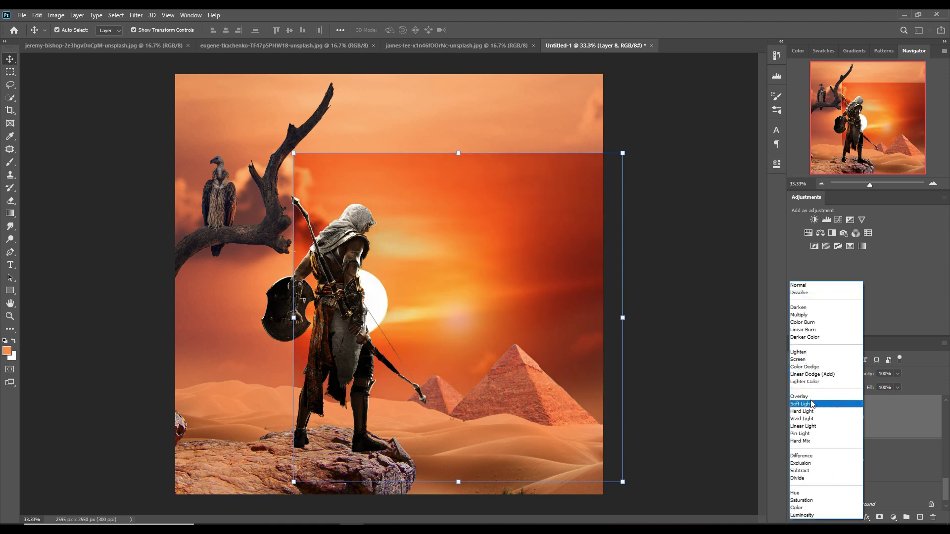
left_click(798, 359)
- Enlarge the flare to about 126% and shift it left and down over the sun
left_click_drag(464, 327, 364, 307)
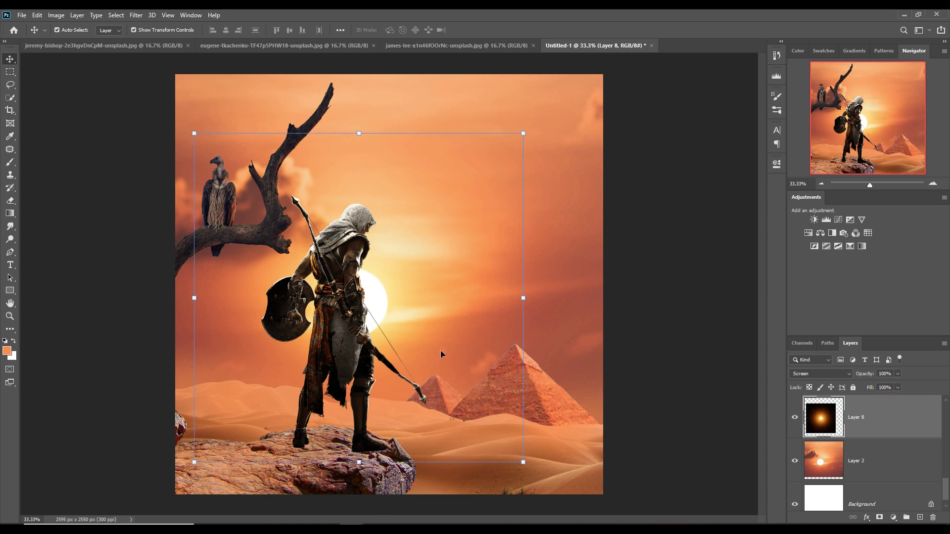
left_click_drag(525, 134, 598, 59)
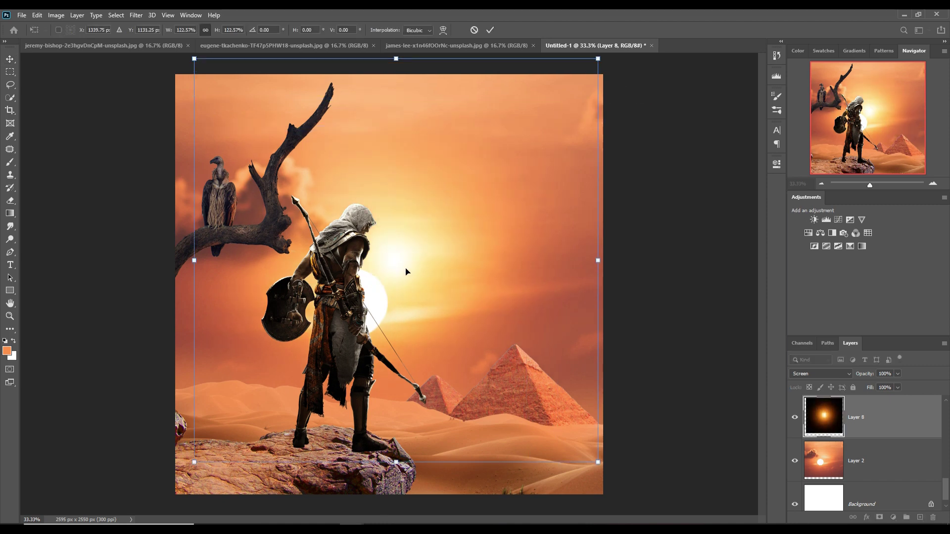
left_click_drag(403, 272, 369, 302)
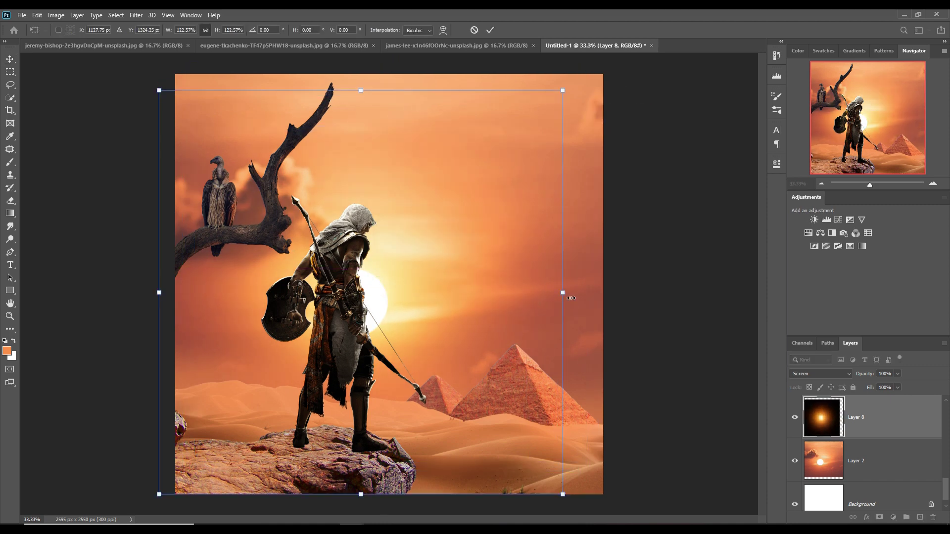
left_click_drag(571, 298, 579, 292)
left_click_drag(427, 311, 413, 315)
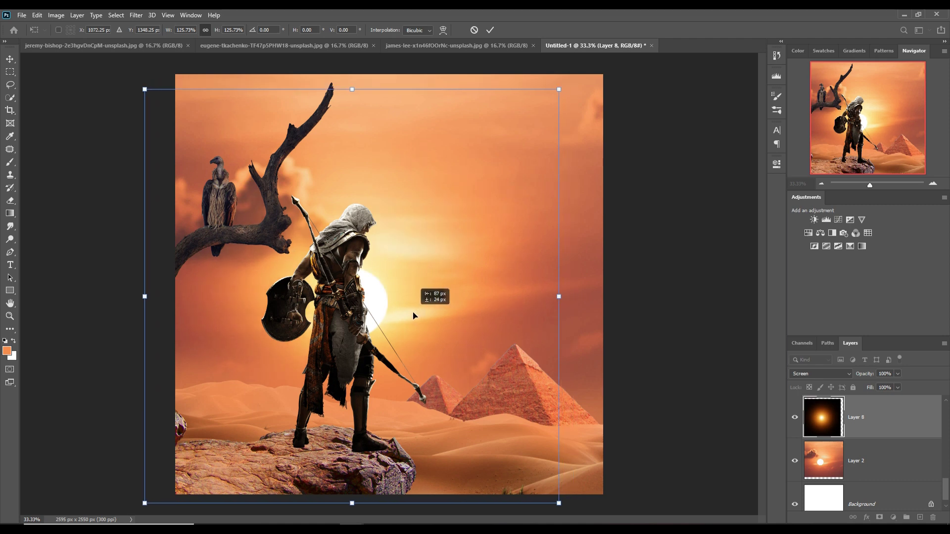
left_click(489, 32)
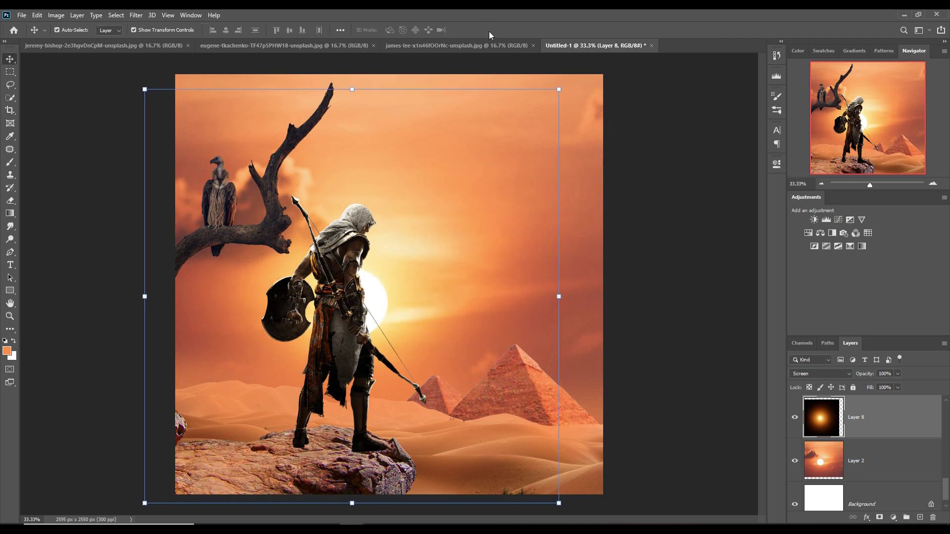
- Add a new layer above Hue/Saturation 1 and set the brush colour to black
left_click(326, 258)
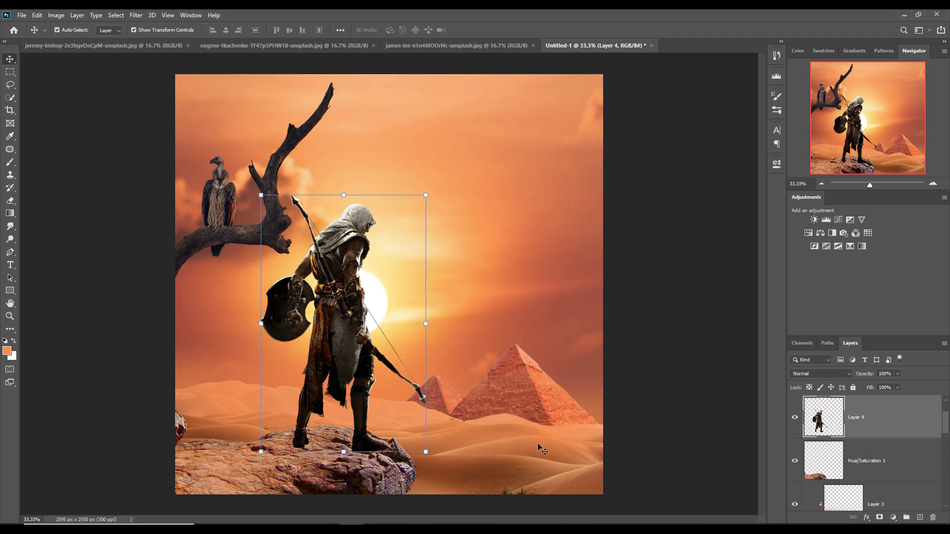
left_click(909, 489)
left_click(897, 459)
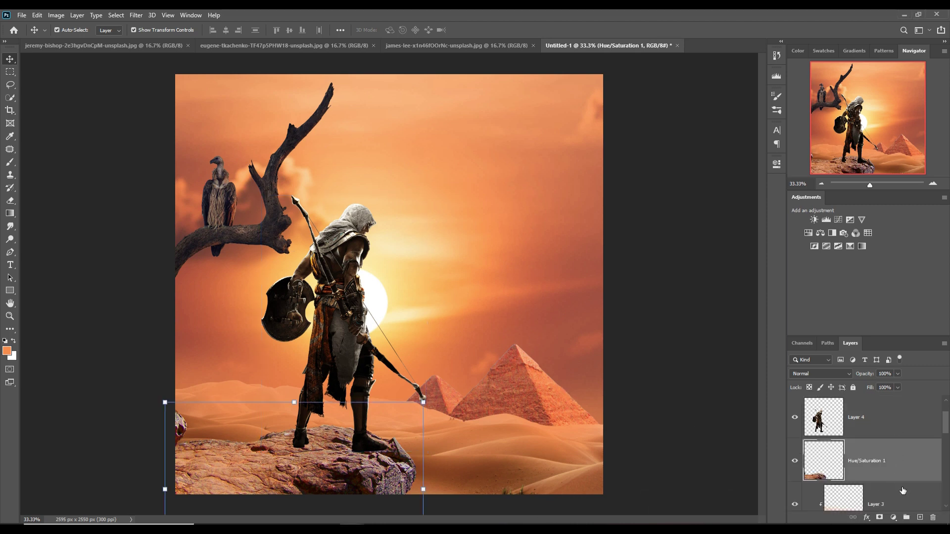
left_click(919, 517)
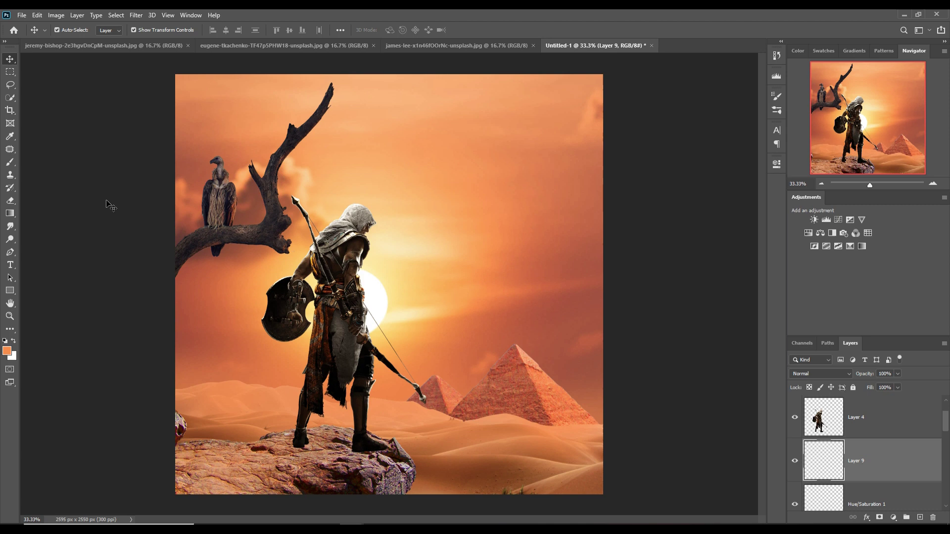
left_click(10, 162)
left_click(13, 341)
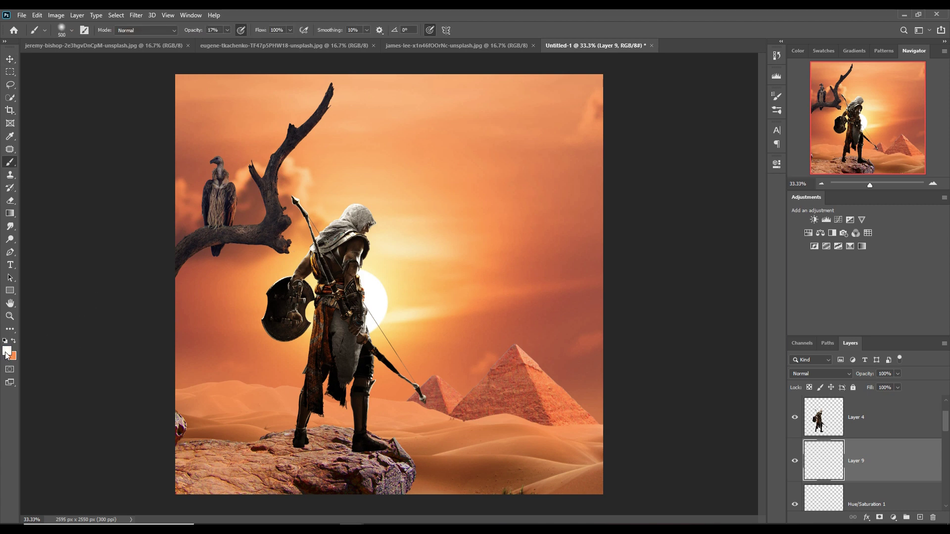
left_click(7, 351)
left_click(374, 408)
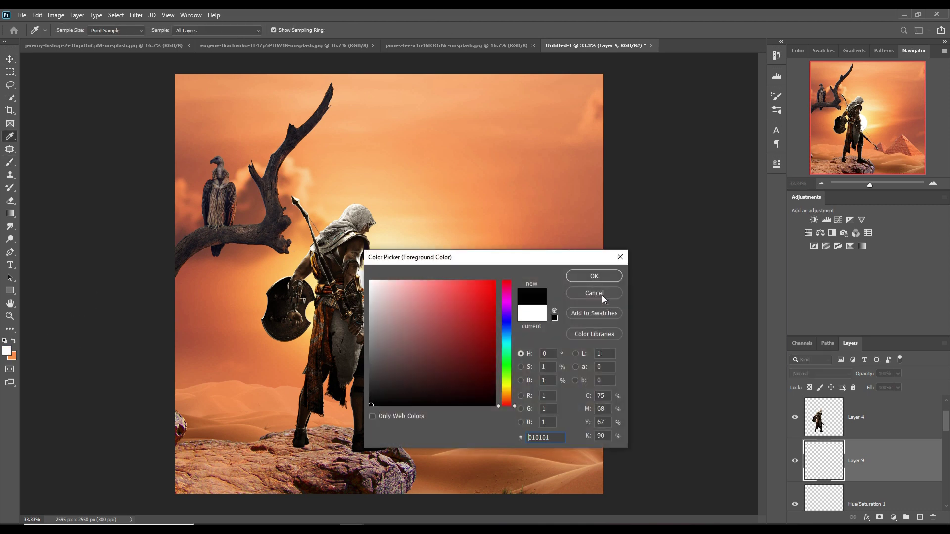
left_click(594, 276)
- Set up a 70 px Soft Round Pressure Size brush at 100% opacity
key("bracketleft")
key("bracketleft")
key("bracketleft")
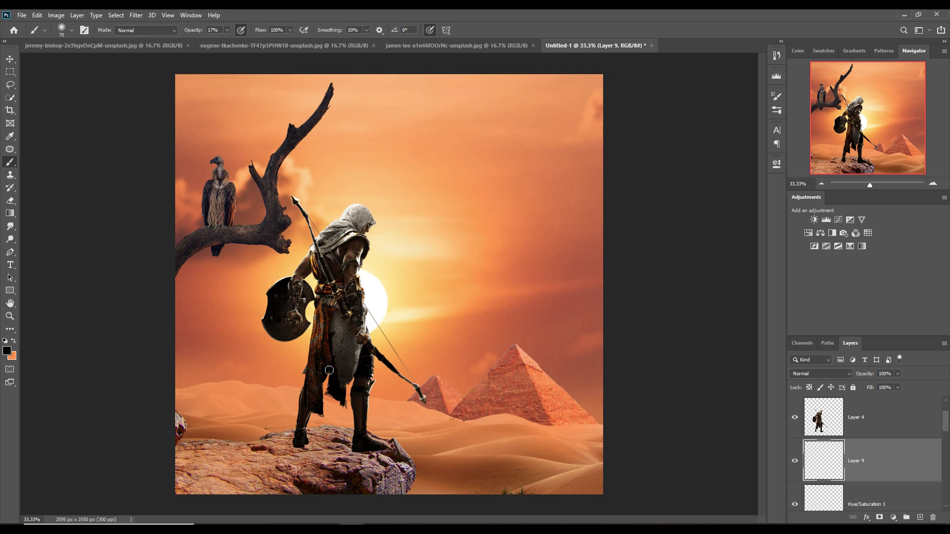
left_click_drag(302, 428, 302, 452)
left_click(229, 30)
left_click_drag(229, 44, 293, 39)
left_click(72, 30)
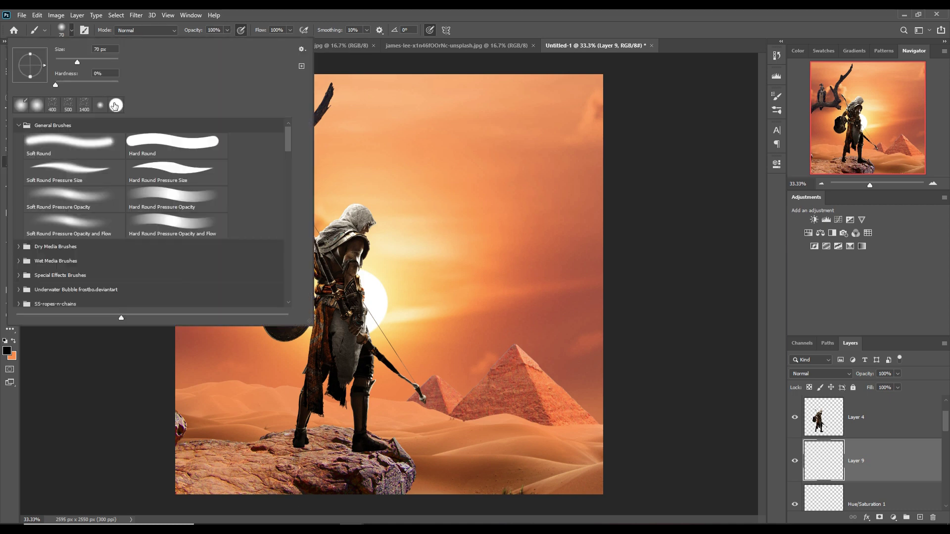
left_click(167, 172)
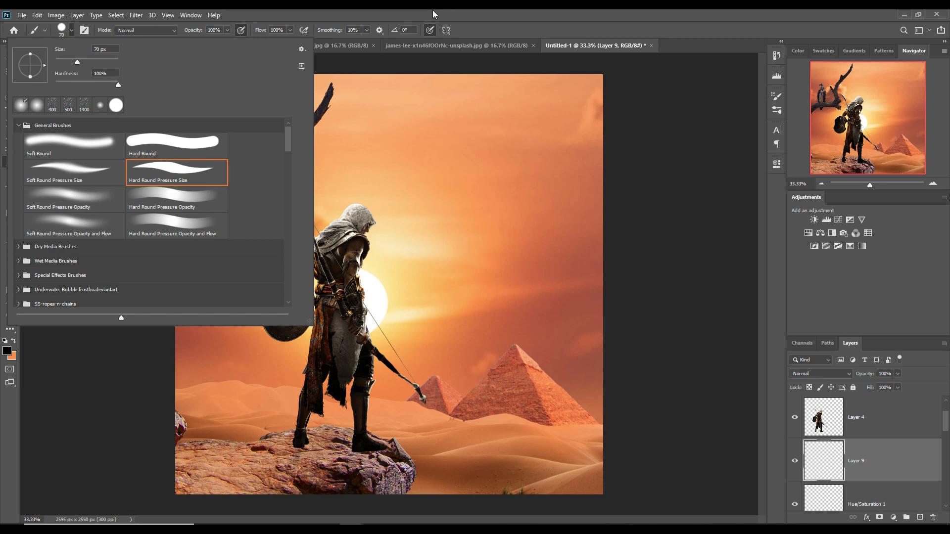
left_click(365, 444)
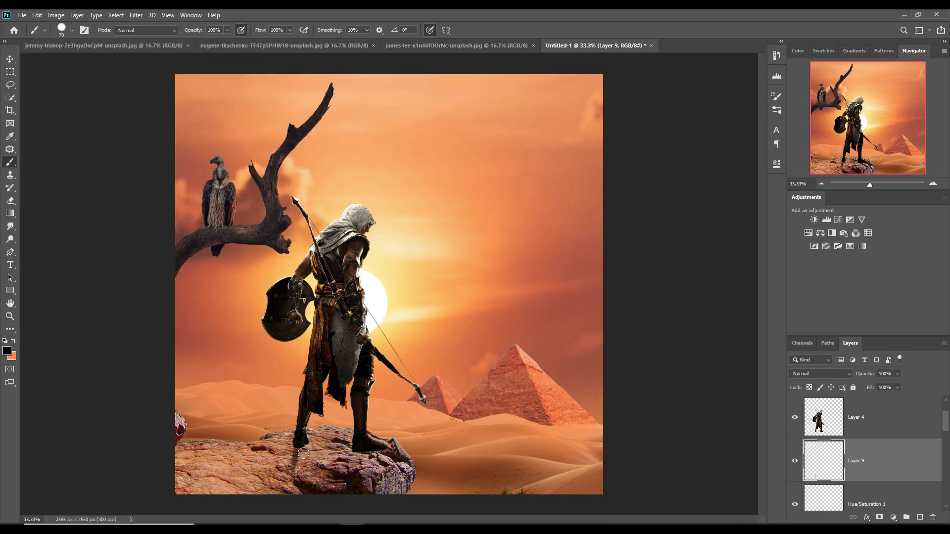
left_click(72, 30)
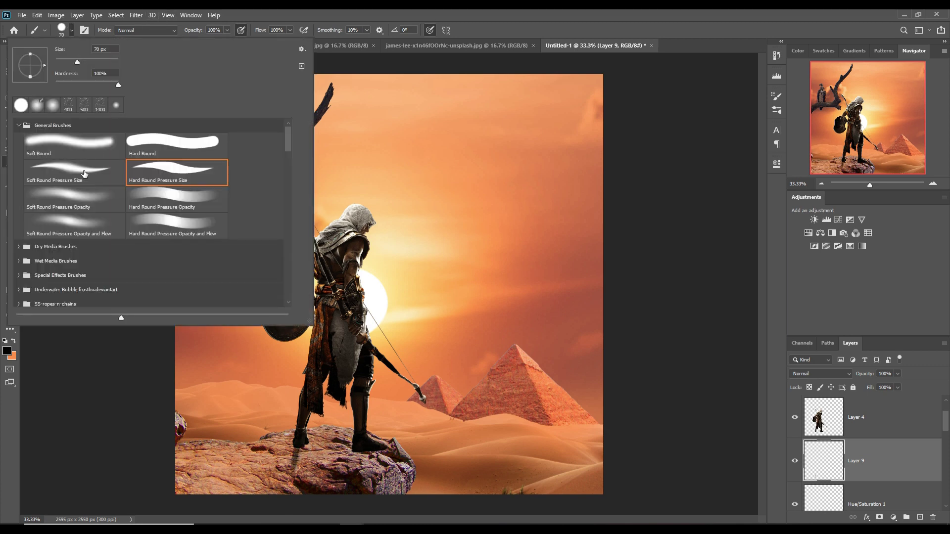
left_click(84, 173)
key("Return")
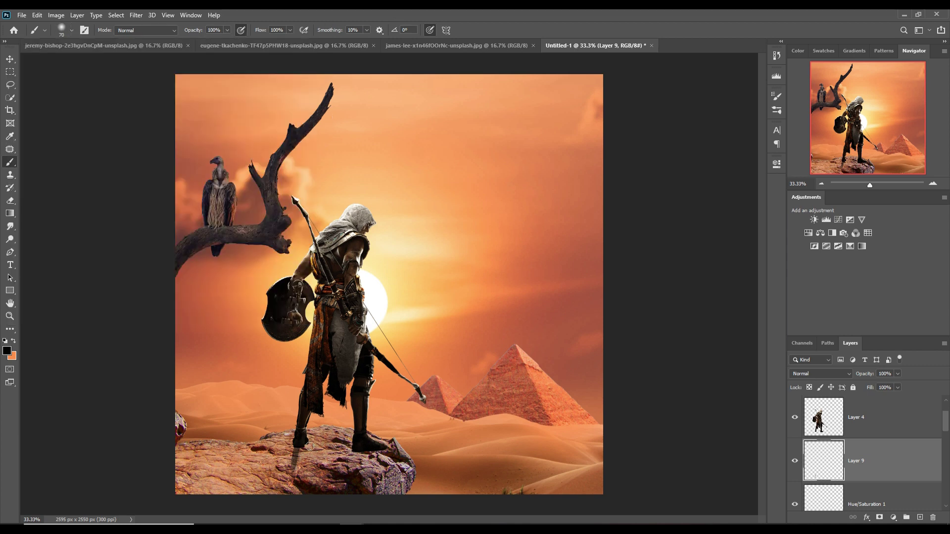
- Paint the shadow under both boots down the rock and set layer opacity to 73%
left_click_drag(310, 446, 282, 504)
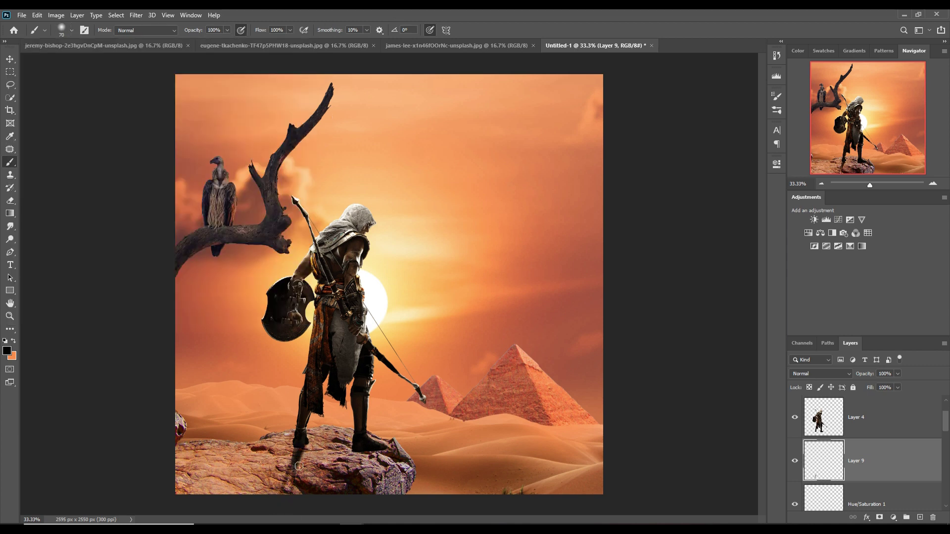
mouse_move(298, 466)
left_mouse_down()
mouse_move(284, 502)
mouse_move(300, 465)
left_mouse_up()
mouse_move(360, 453)
left_mouse_down()
mouse_move(348, 472)
mouse_move(378, 456)
left_mouse_up()
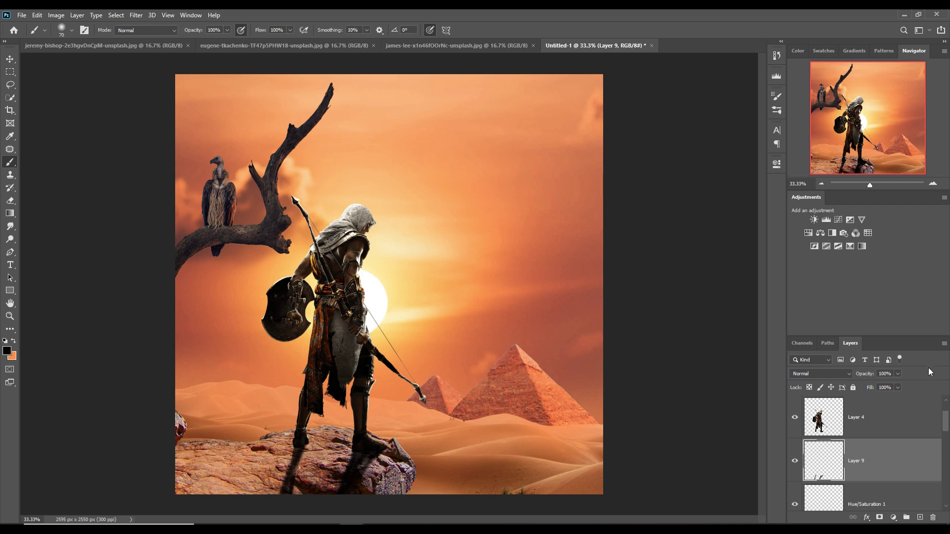
left_click(897, 373)
left_click_drag(889, 387, 886, 387)
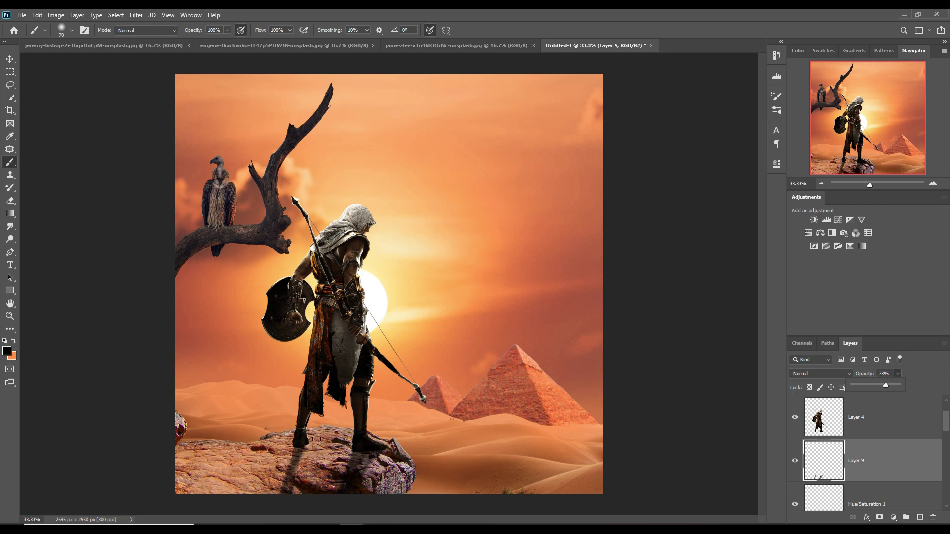
left_click(304, 452)
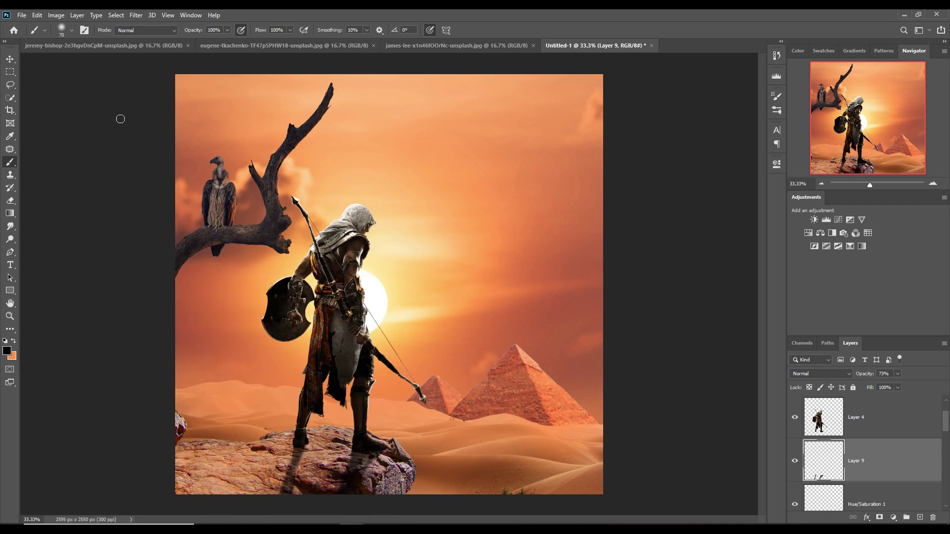
- Add a new Linear Dodge (Add) layer above the warrior
key("v")
left_click(339, 255)
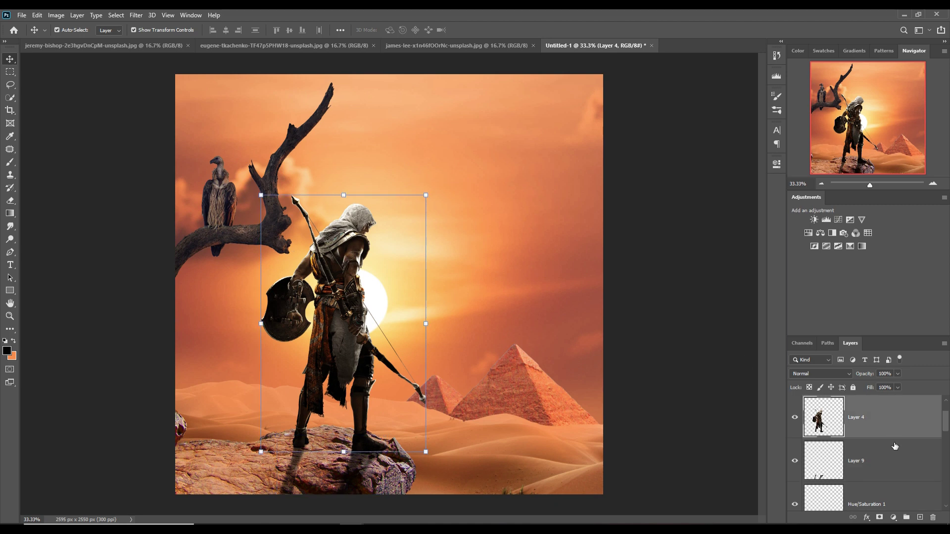
left_click(893, 517)
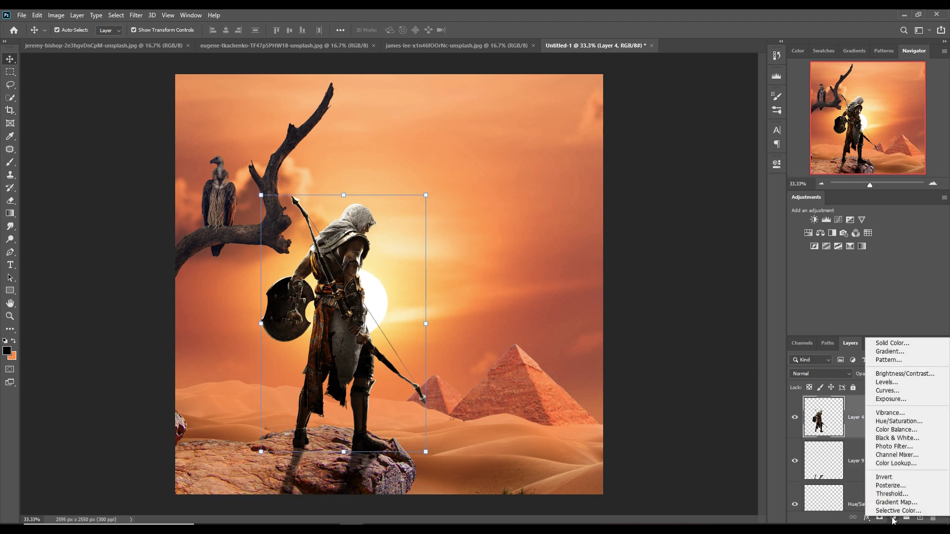
left_click(853, 408)
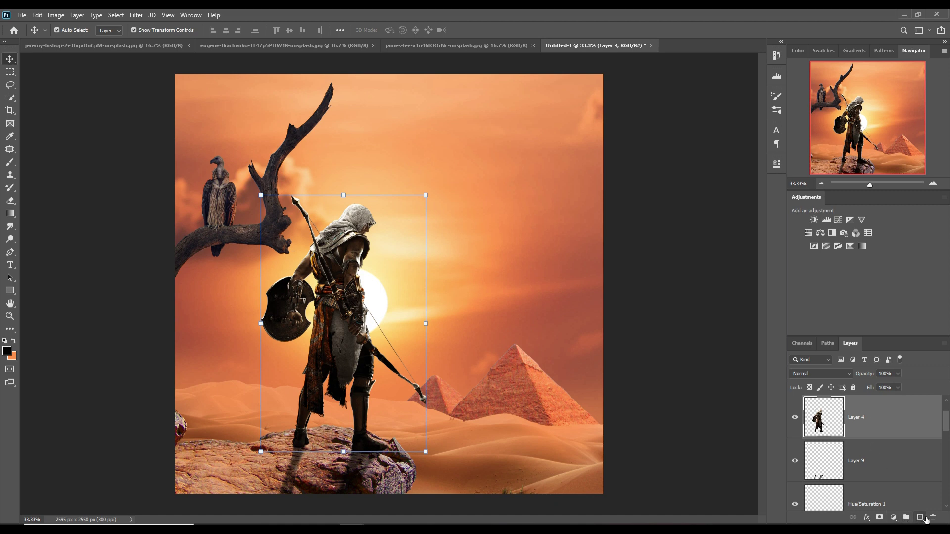
left_click(920, 517)
left_click(820, 374)
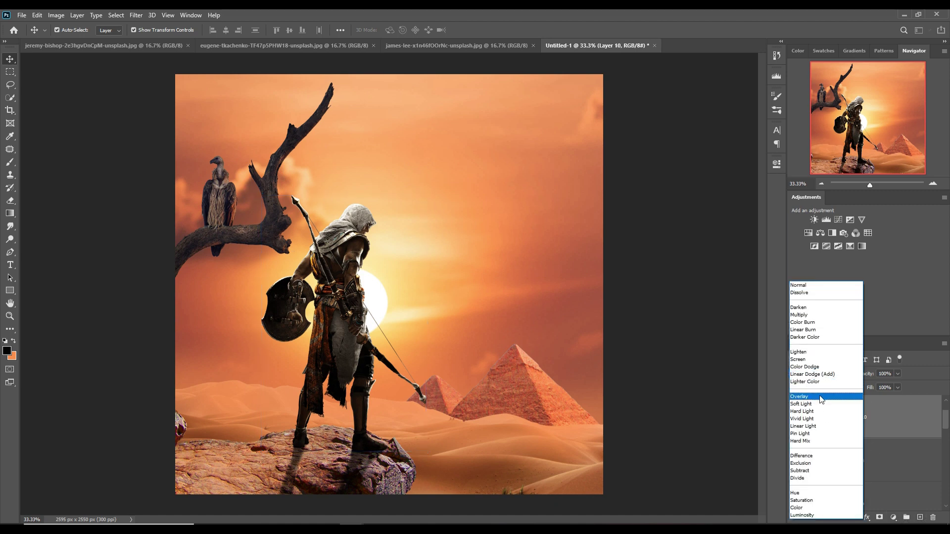
left_click(817, 374)
- Add an orange Color Fill 1 layer
left_click(893, 518)
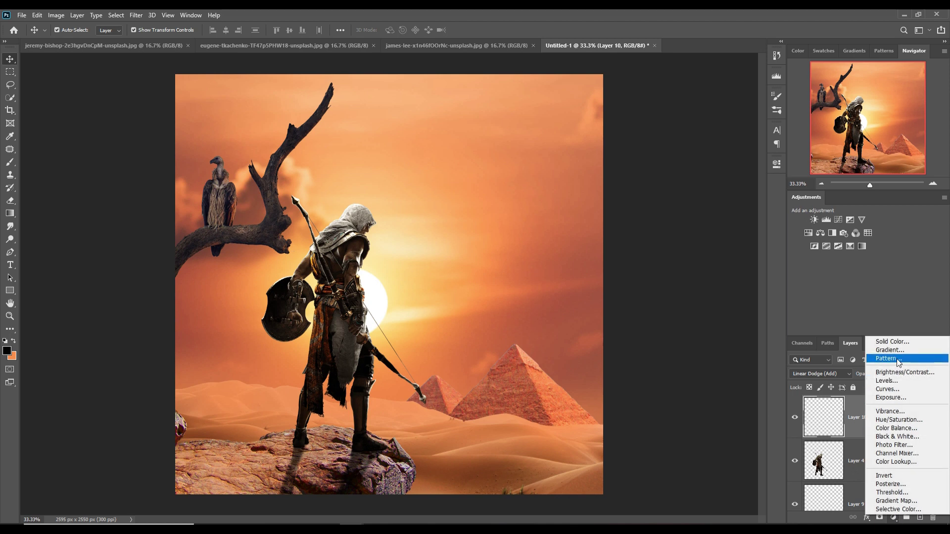
left_click(898, 346)
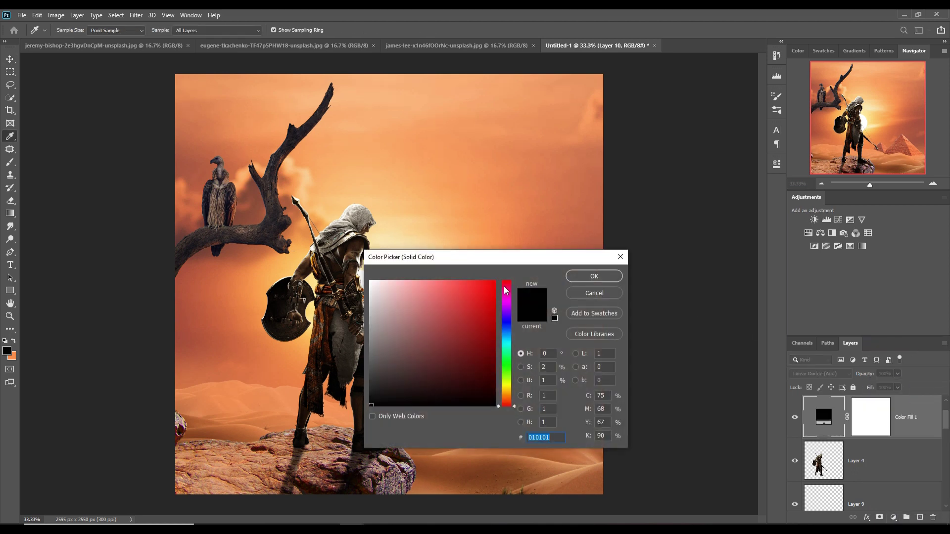
left_click(508, 391)
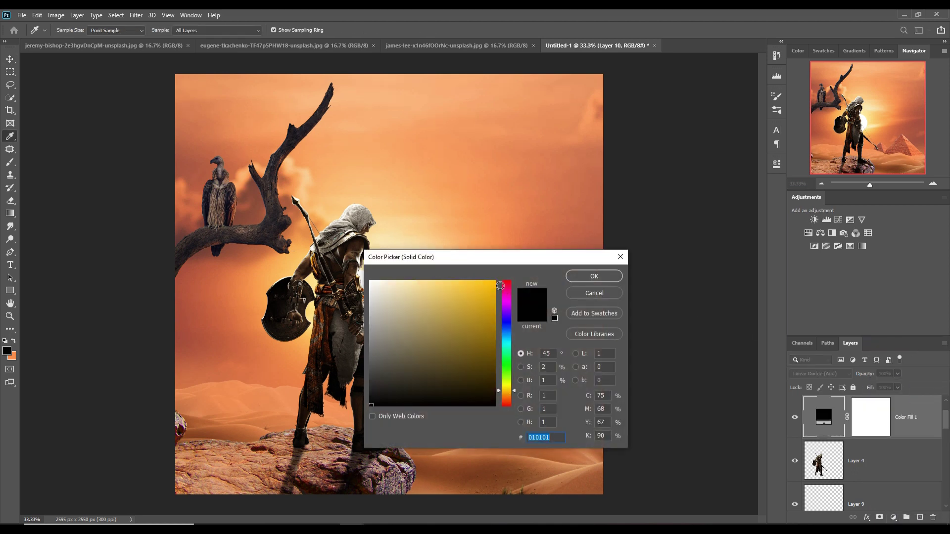
left_click(495, 281)
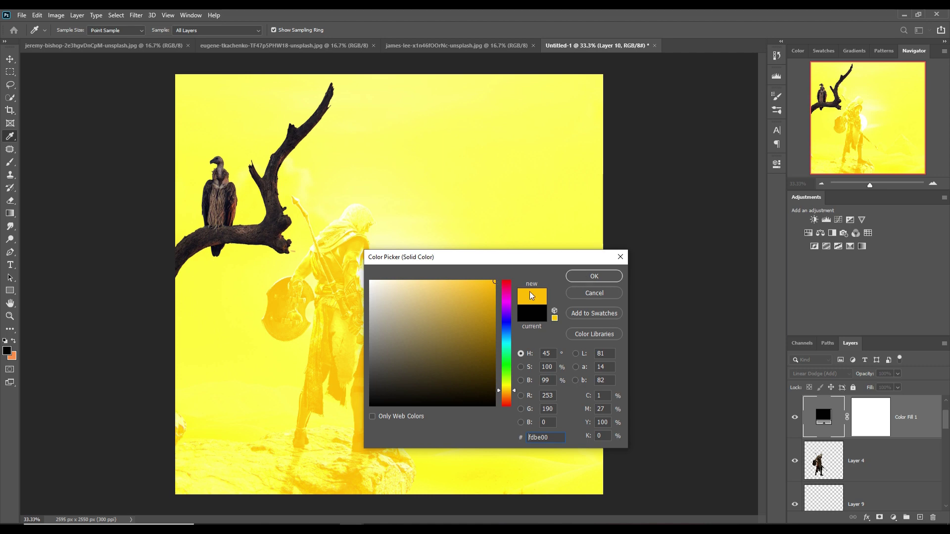
left_click_drag(515, 395, 517, 399)
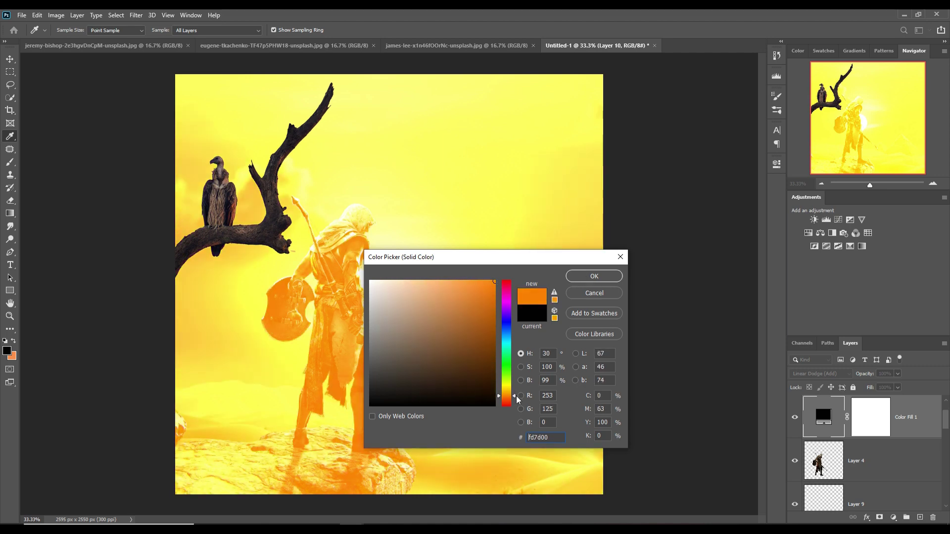
key("Return")
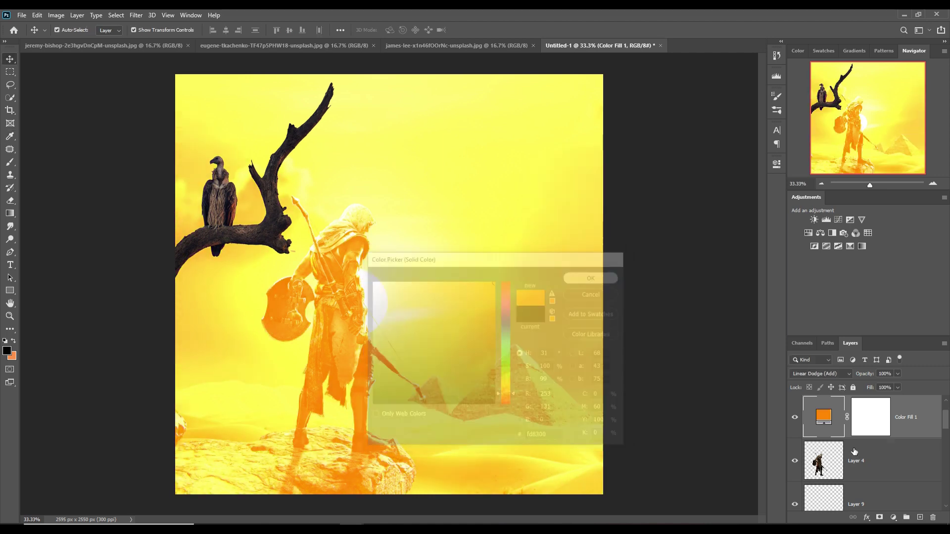
- Clip Color Fill 1 to the warrior and nudge its colour to fd9500
right_click(915, 417)
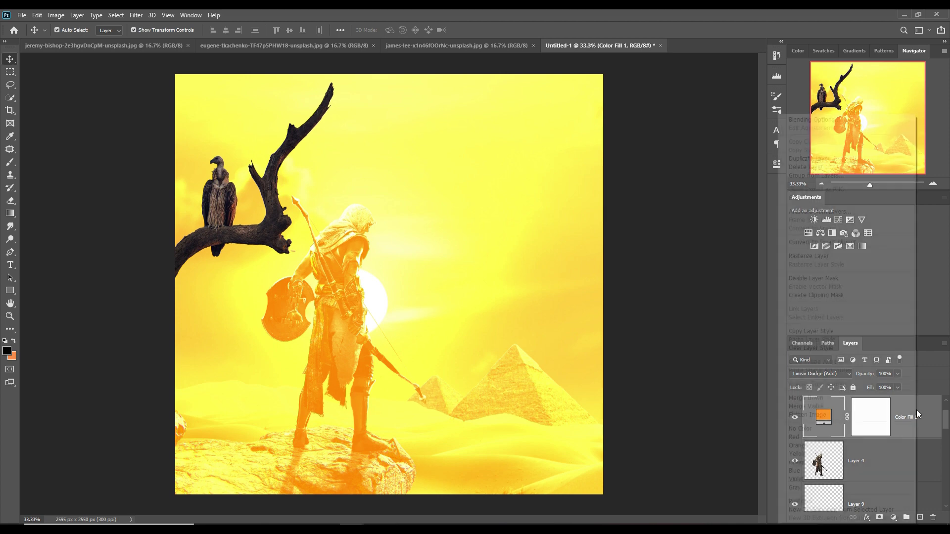
left_click(811, 296)
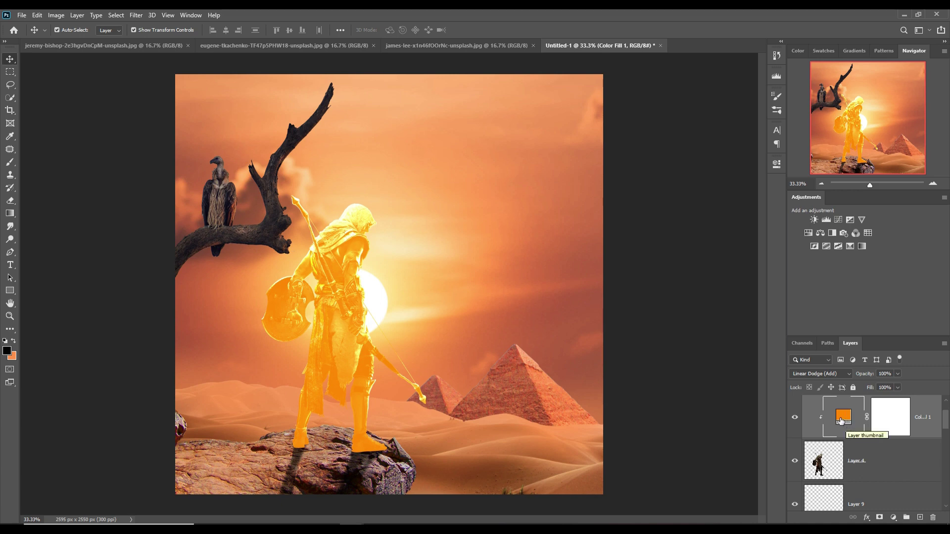
left_click(795, 417)
left_click(795, 418)
left_click(797, 418)
double_click(843, 418)
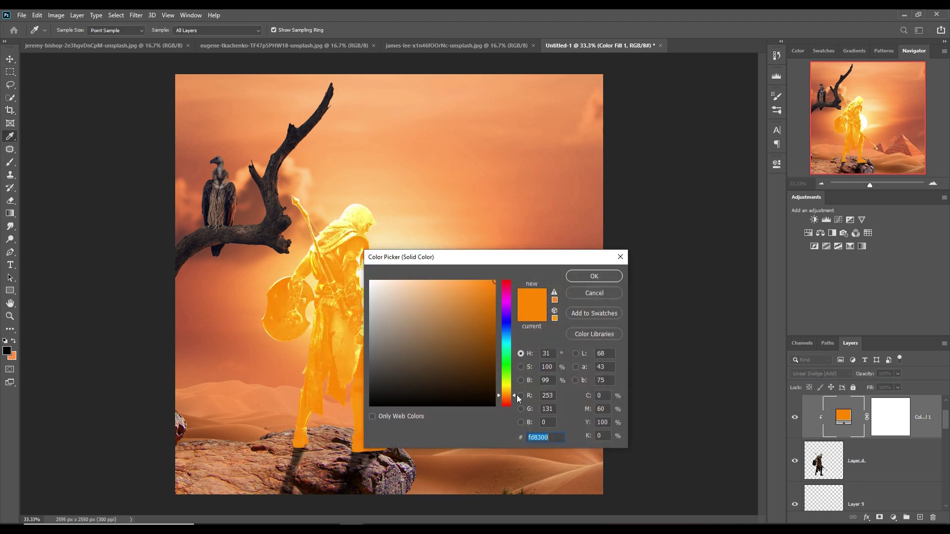
left_click_drag(517, 395, 514, 394)
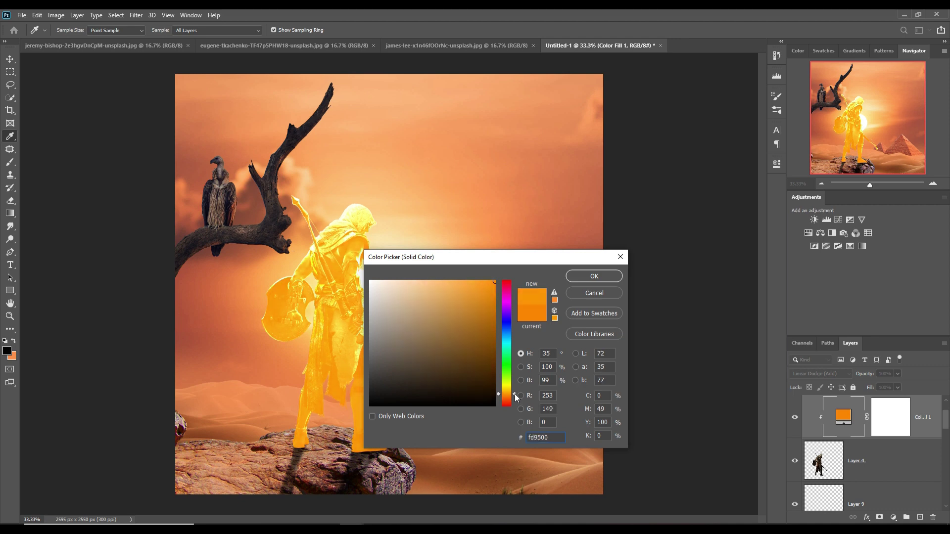
left_click(593, 276)
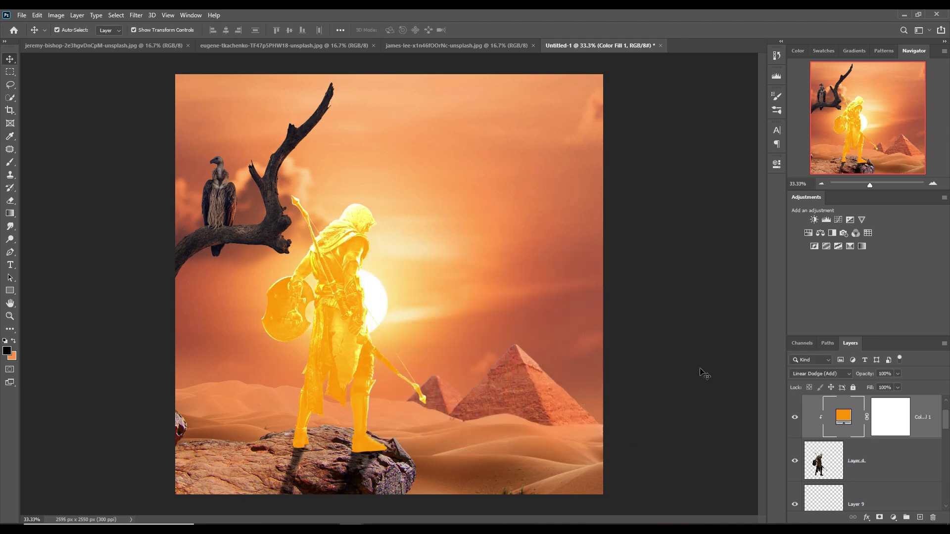
- Split the Color Fill's Underlying Layer black Blend If slider to 0/46
right_click(850, 421)
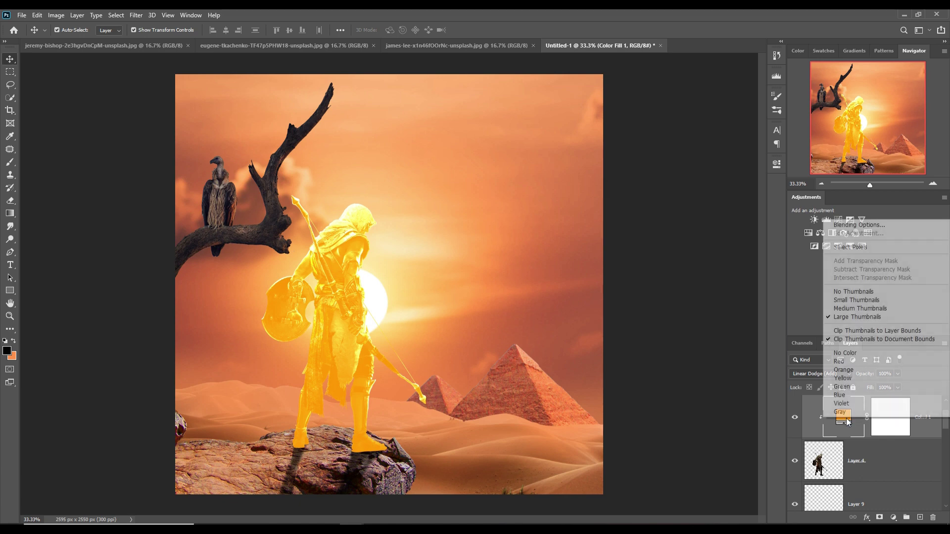
left_click(850, 226)
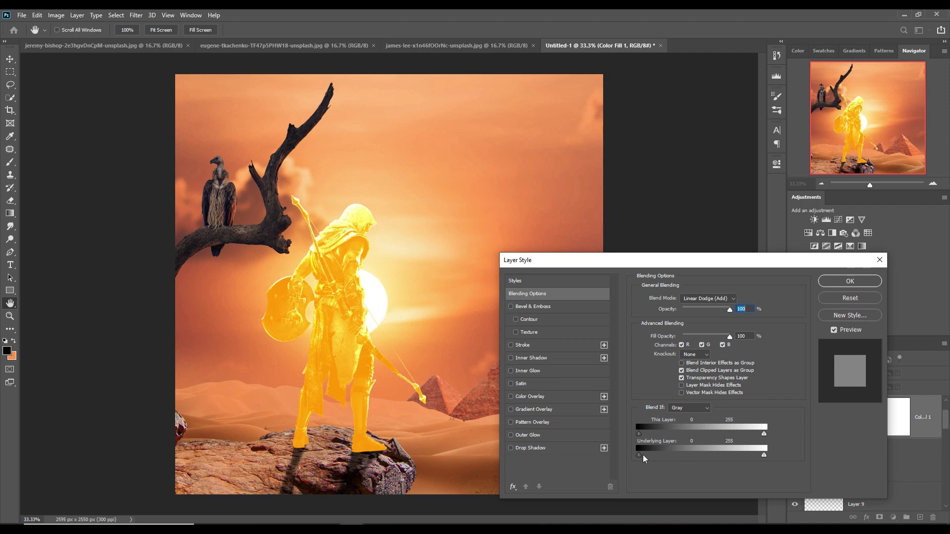
left_click_drag(641, 456, 660, 453)
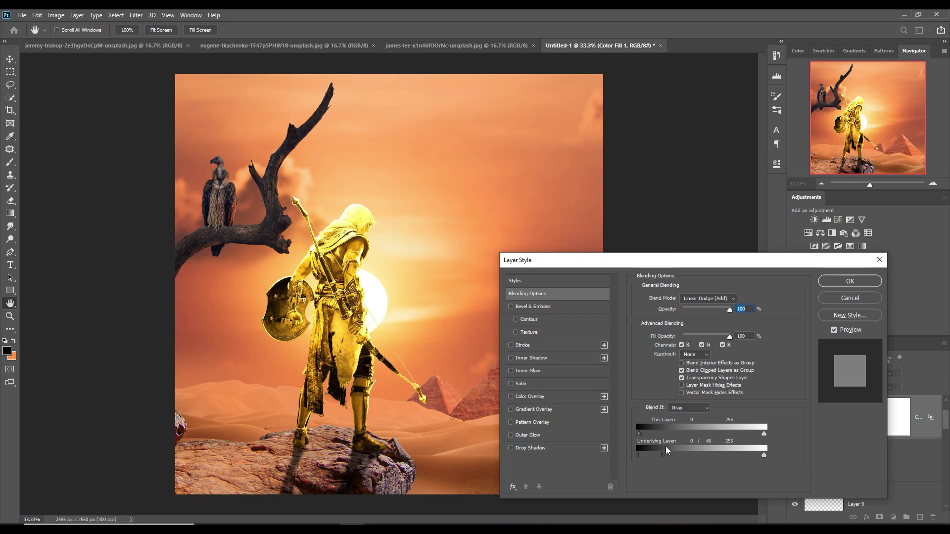
left_click(833, 285)
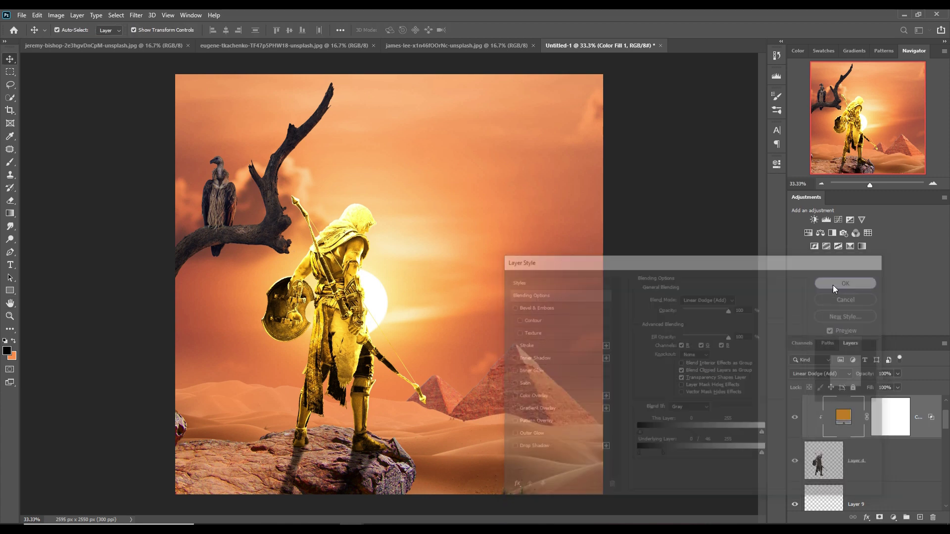
left_click(893, 422)
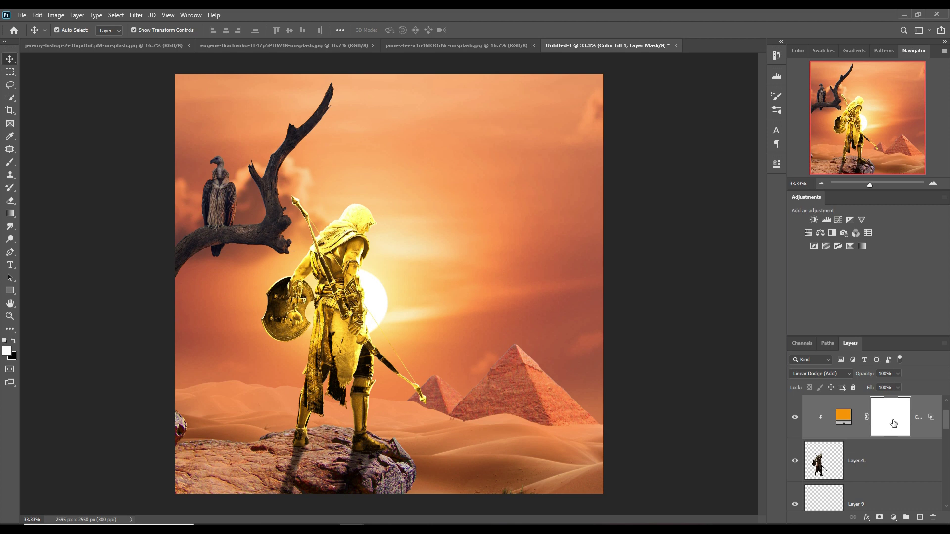
- Invert the glow mask and paint white rim light on the hood edges and spear tip
key("ctrl+i")
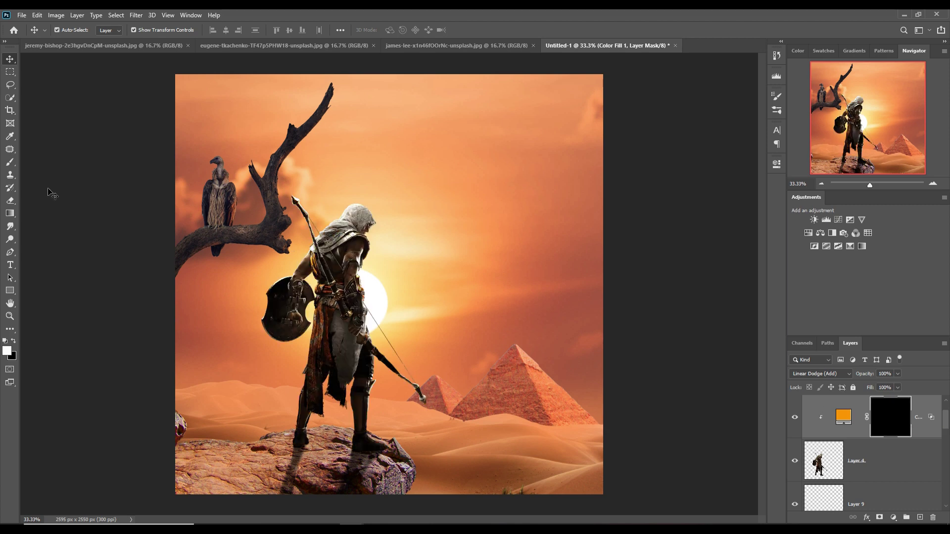
left_click(10, 162)
key("ctrl+plus")
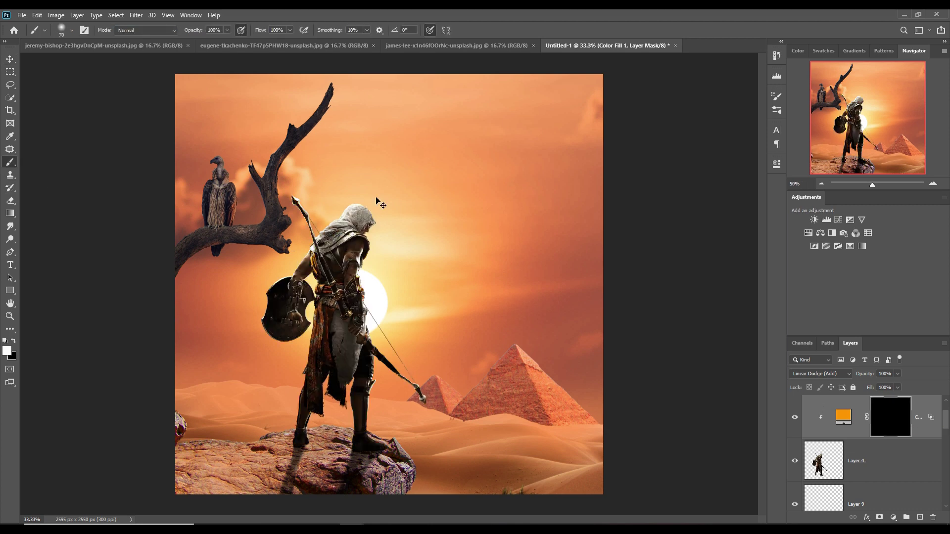
key("ctrl+plus")
key("ctrl+plus")
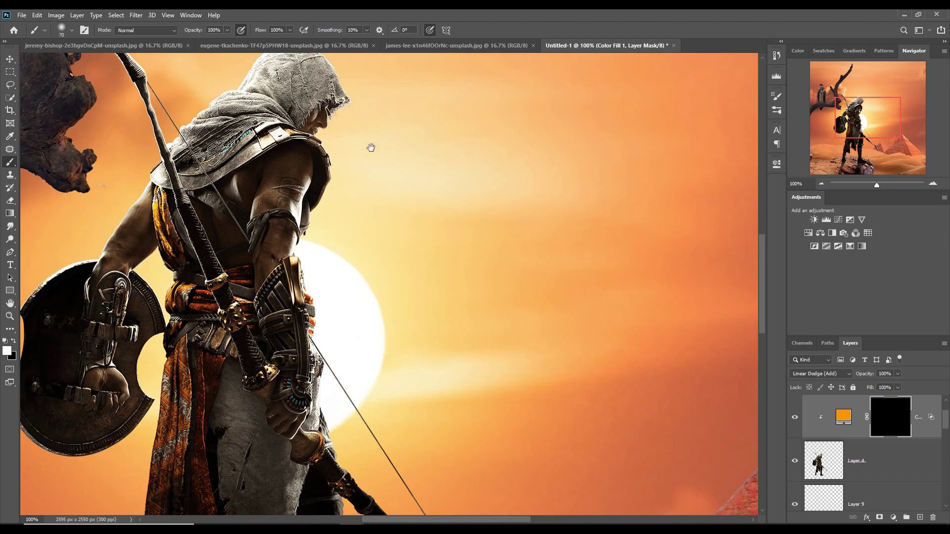
scroll(366, 159, "up", 3)
left_click_drag(358, 205, 347, 230)
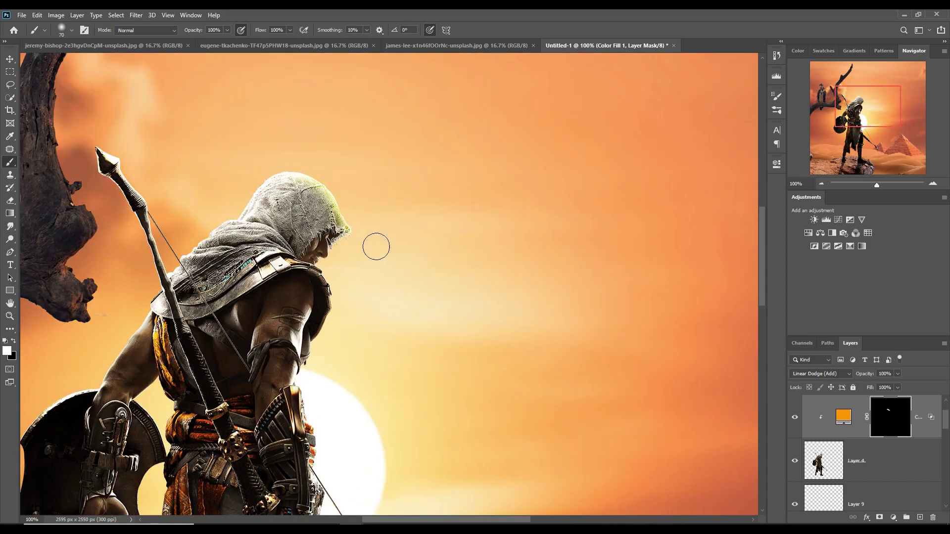
mouse_move(249, 180)
left_mouse_down()
mouse_move(205, 253)
mouse_move(181, 269)
left_mouse_up()
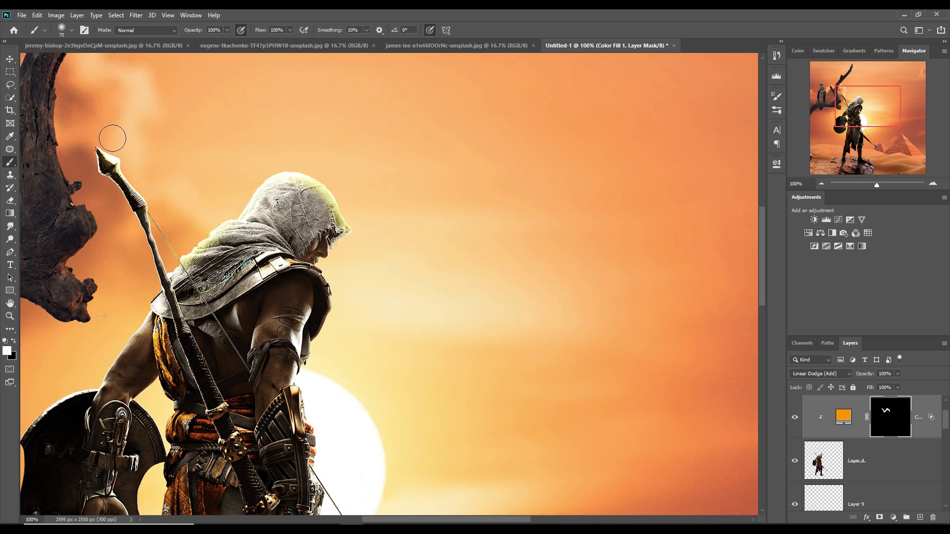
mouse_move(113, 139)
left_mouse_down()
mouse_move(141, 164)
mouse_move(136, 221)
mouse_move(149, 248)
mouse_move(121, 370)
left_mouse_up()
key("bracketleft")
key("bracketleft")
key("bracketleft")
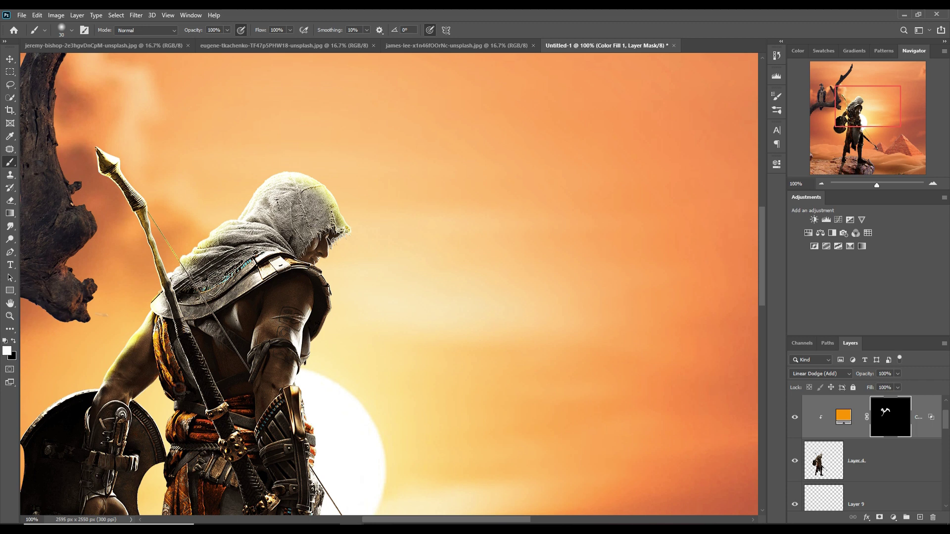
- Shift the Color Fill 1 glow colour toward red-orange and reselect its mask
double_click(846, 417)
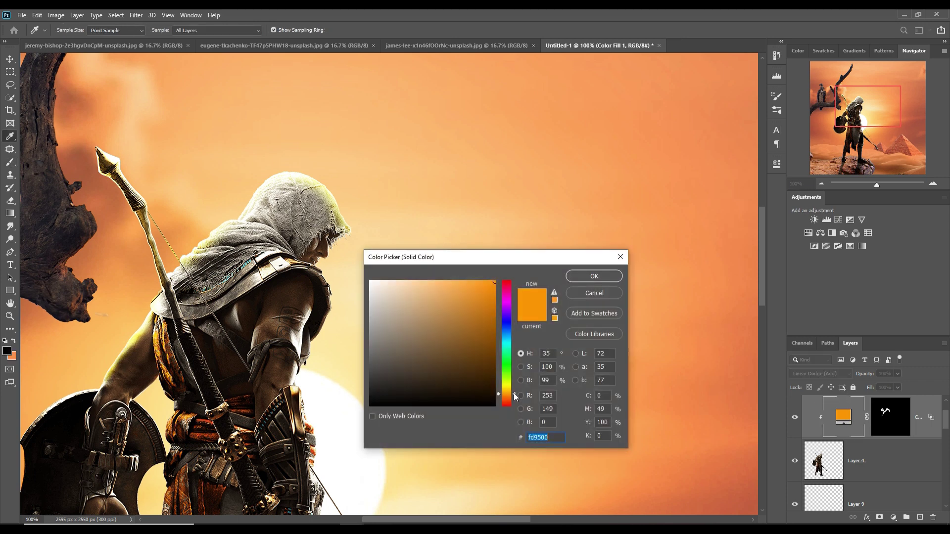
left_click_drag(513, 393, 513, 401)
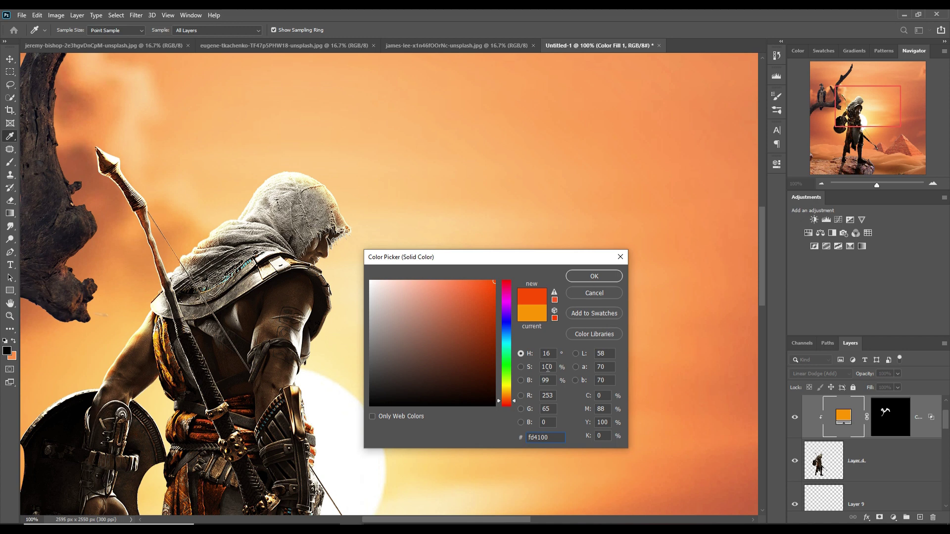
left_click(609, 278)
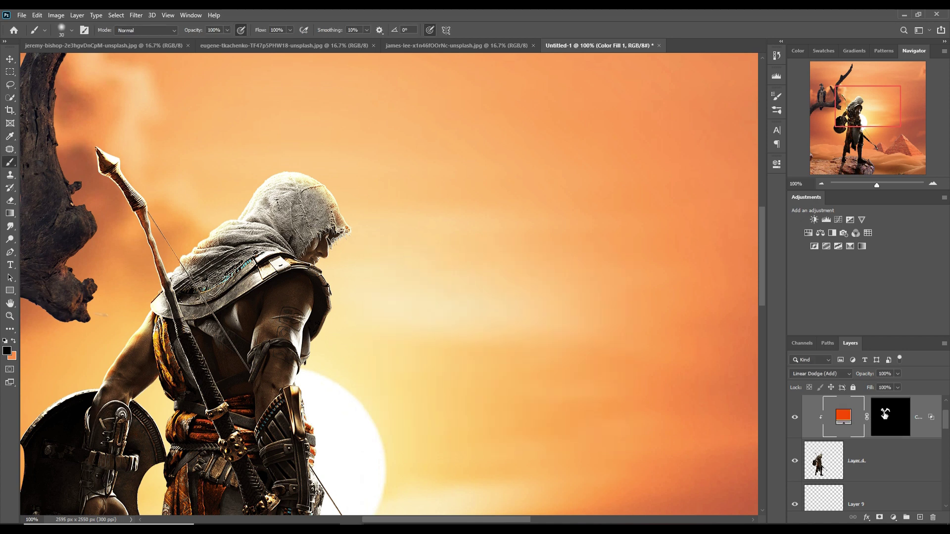
left_click(884, 414)
- Paint rim light along the chin, neck, shoulder, bowstring, torso and hip edges
left_click_drag(339, 251, 341, 271)
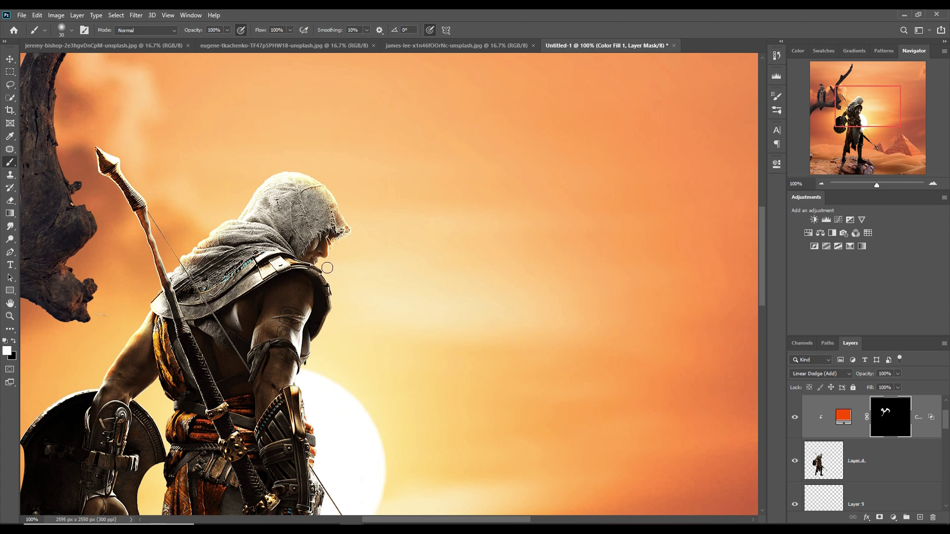
mouse_move(325, 272)
left_mouse_down()
mouse_move(341, 299)
mouse_move(339, 330)
mouse_move(318, 354)
mouse_move(312, 349)
mouse_move(308, 413)
mouse_move(320, 470)
mouse_move(341, 502)
mouse_move(367, 264)
mouse_move(333, 322)
mouse_move(346, 371)
mouse_move(428, 467)
mouse_move(494, 509)
left_mouse_up()
left_click_drag(356, 311, 461, 469)
scroll(492, 398, "down", 5)
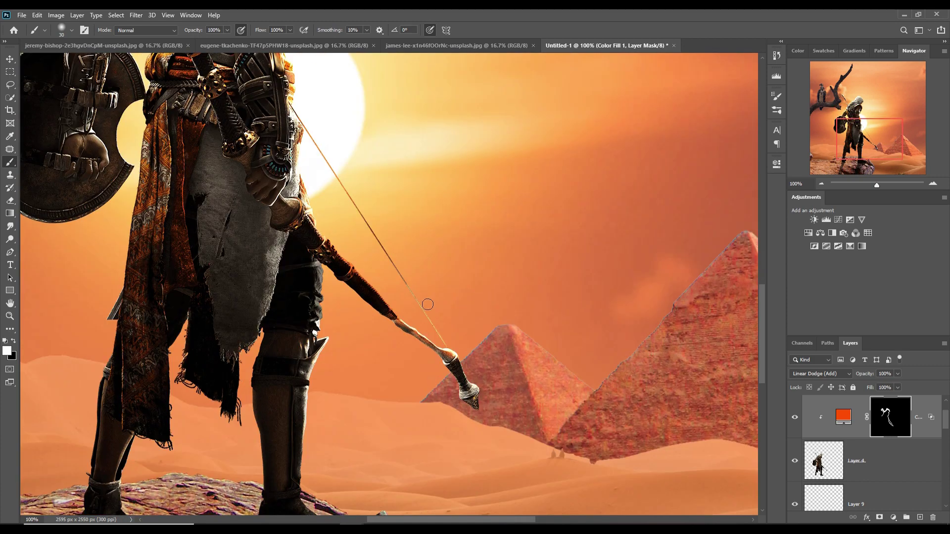
mouse_move(331, 277)
left_mouse_down()
mouse_move(311, 498)
mouse_move(330, 366)
left_mouse_up()
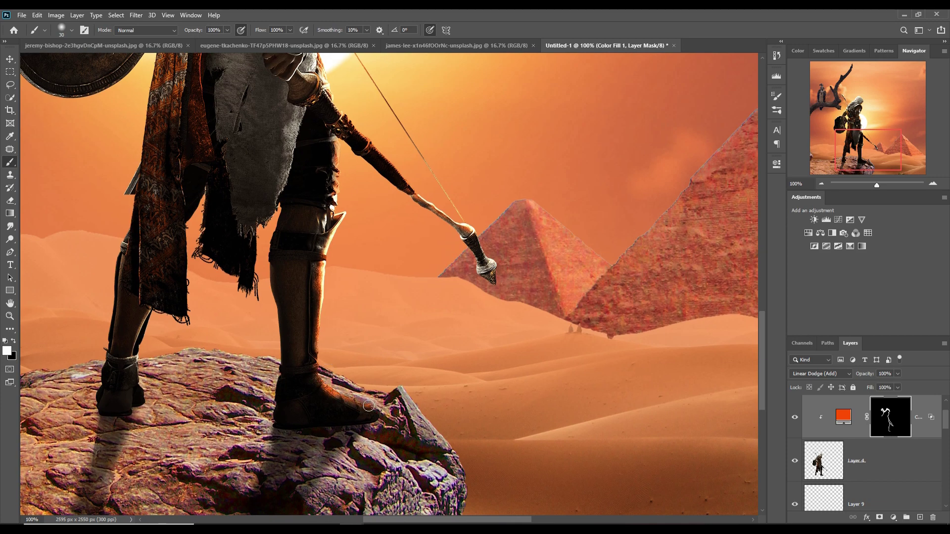
left_click_drag(346, 304, 425, 400)
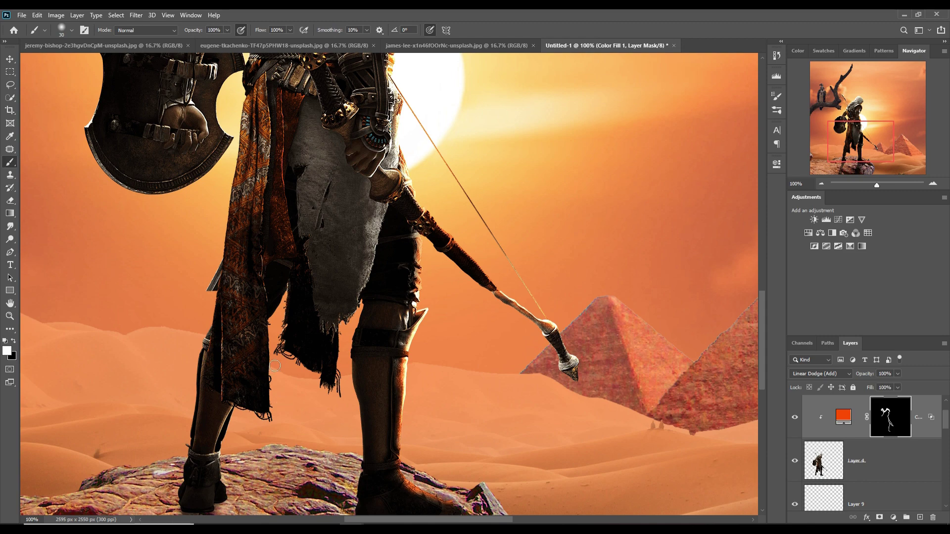
- Rim-light the hanging cloth, back of leg and boot, torn cloth, scarf and leg edges
left_click_drag(275, 365, 278, 416)
left_click_drag(220, 436, 219, 490)
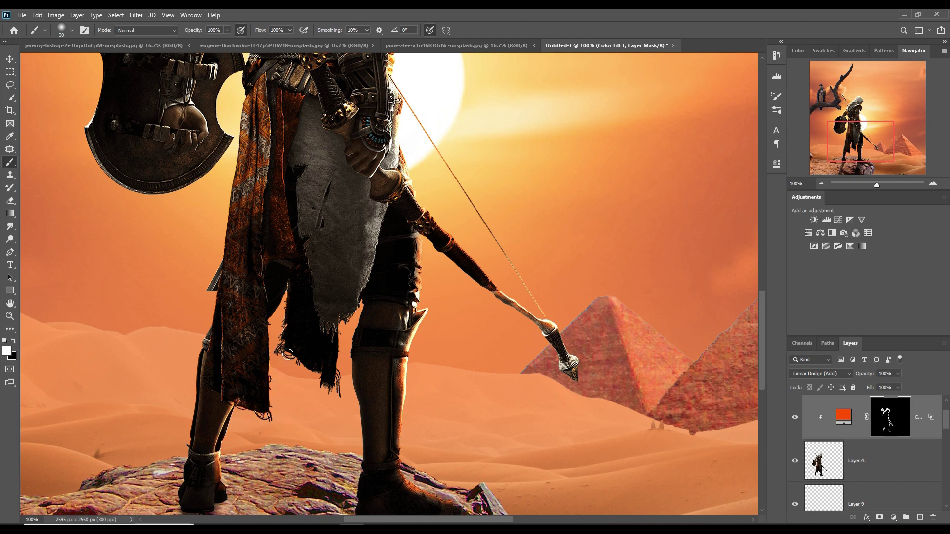
left_click_drag(288, 354, 280, 329)
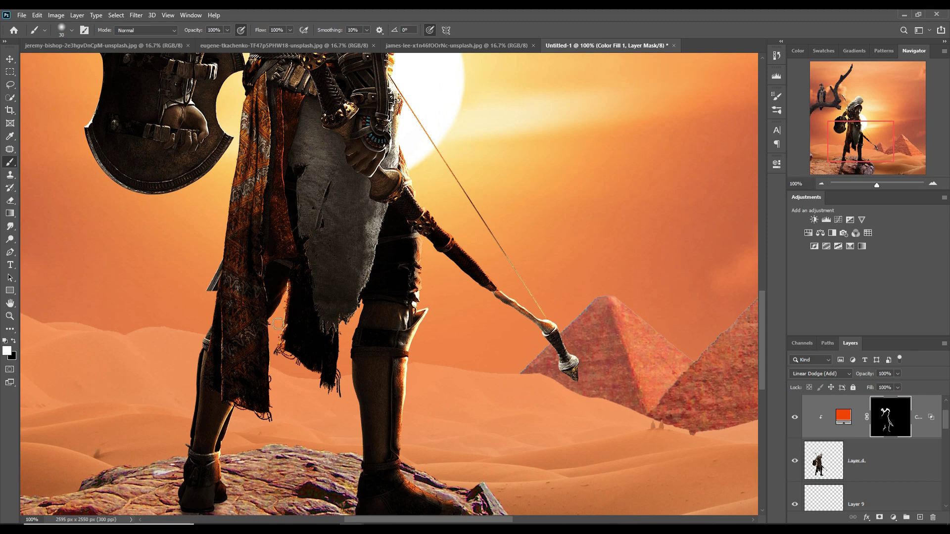
mouse_move(361, 321)
left_mouse_down()
mouse_move(364, 313)
mouse_move(362, 453)
left_mouse_up()
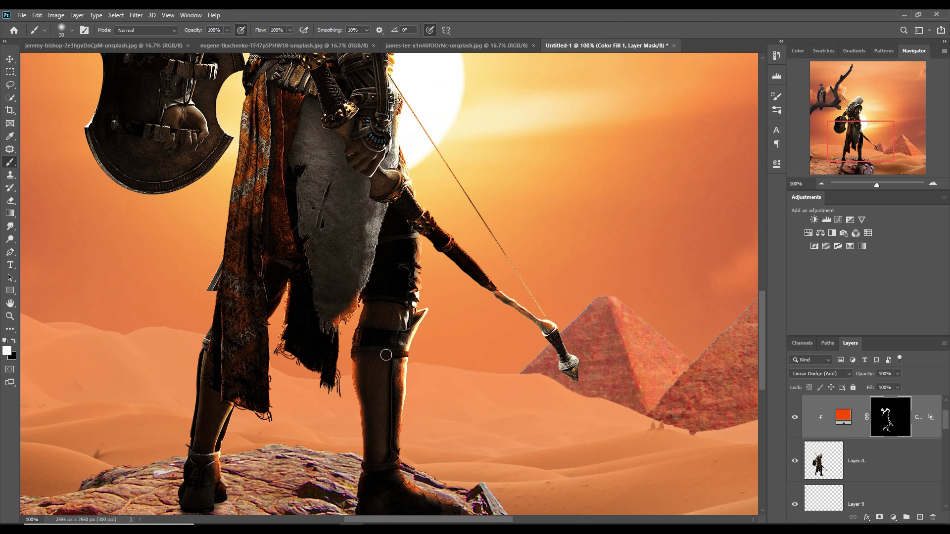
left_click_drag(386, 355, 559, 333)
mouse_move(435, 84)
left_mouse_down()
mouse_move(394, 272)
mouse_move(379, 292)
mouse_move(363, 408)
left_mouse_up()
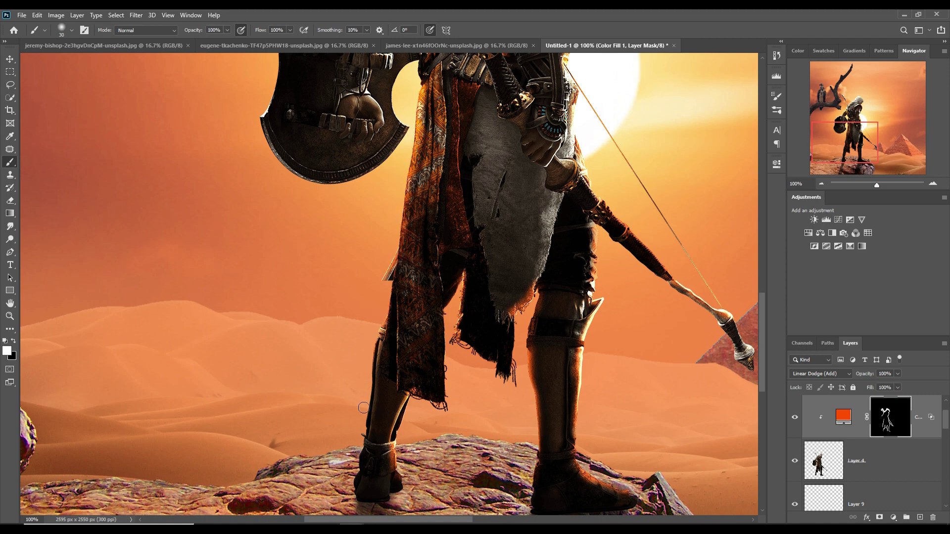
left_click_drag(382, 354, 369, 427)
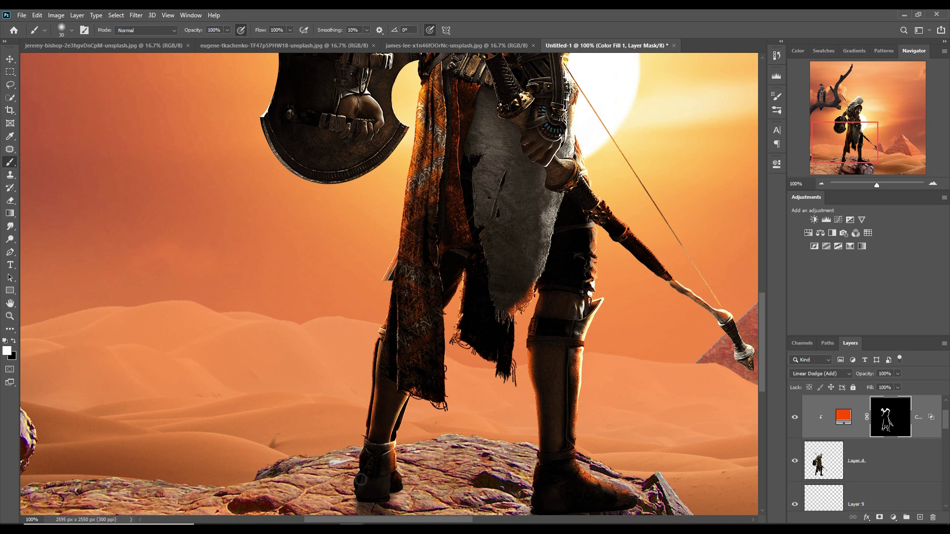
- Paint orange glow down the arm's right edge with a slightly larger brush
scroll(396, 296, "up", 3)
mouse_move(407, 251)
left_mouse_down()
mouse_move(399, 226)
mouse_move(381, 314)
mouse_move(334, 327)
mouse_move(267, 250)
mouse_move(366, 115)
mouse_move(425, 129)
mouse_move(413, 142)
mouse_move(459, 352)
left_mouse_up()
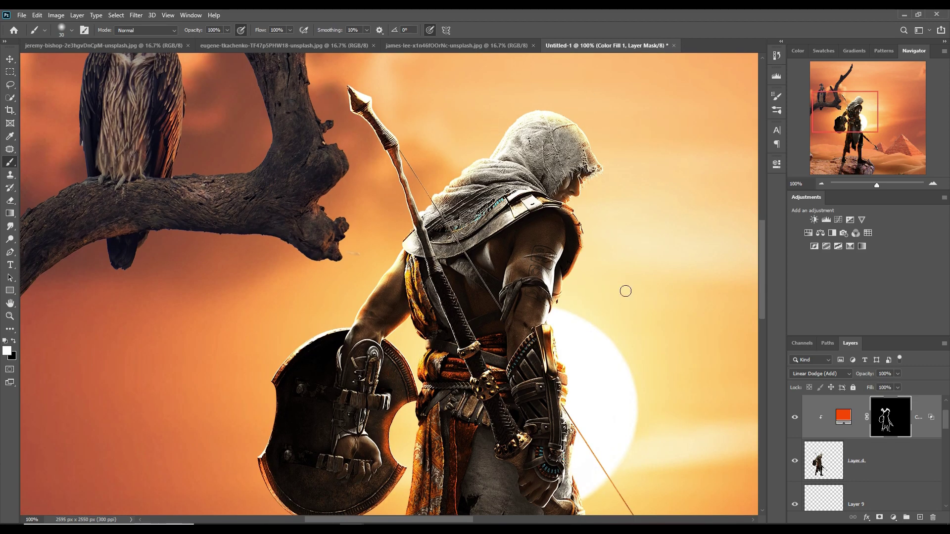
key("bracketright")
mouse_move(574, 237)
left_mouse_down()
mouse_move(543, 368)
mouse_move(564, 411)
mouse_move(563, 504)
left_mouse_up()
scroll(563, 504, "down", 5)
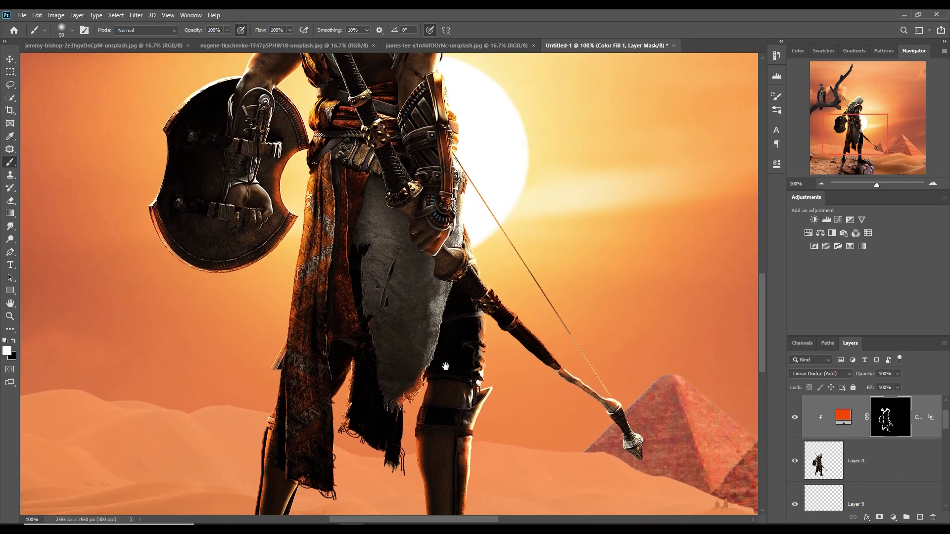
scroll(495, 395, "up", 5)
key("ctrl+minus")
key("ctrl+minus")
key("ctrl+minus")
- Add a clipped orange-red Solid Color fill layer for the rock glow
scroll(871, 445, "up", 2)
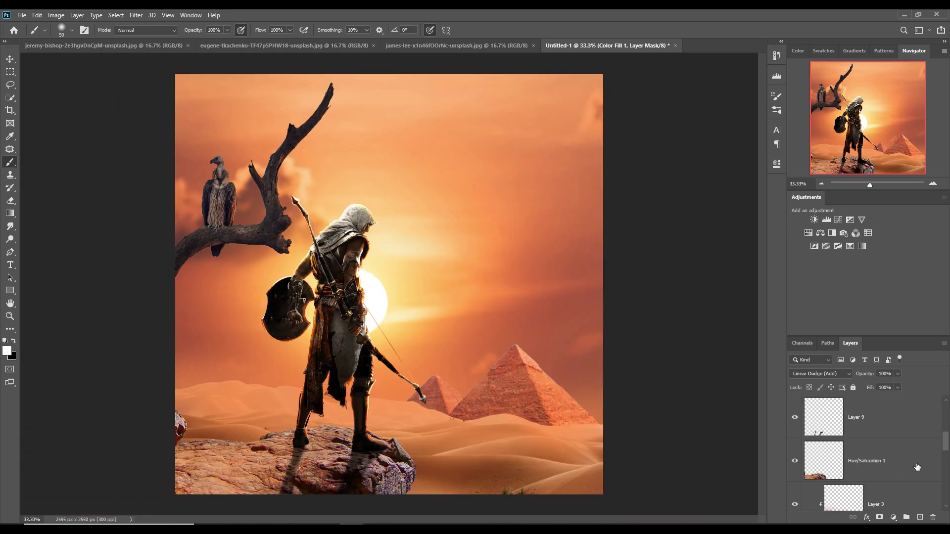
scroll(870, 445, "down", 4)
left_click(912, 503)
left_click(893, 517)
left_click(857, 263)
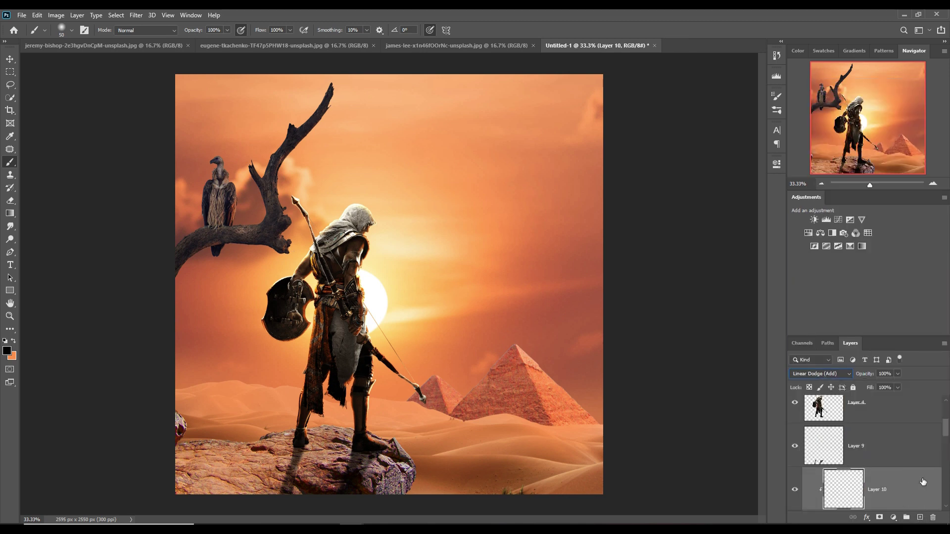
left_click(490, 292)
left_click_drag(506, 383, 506, 395)
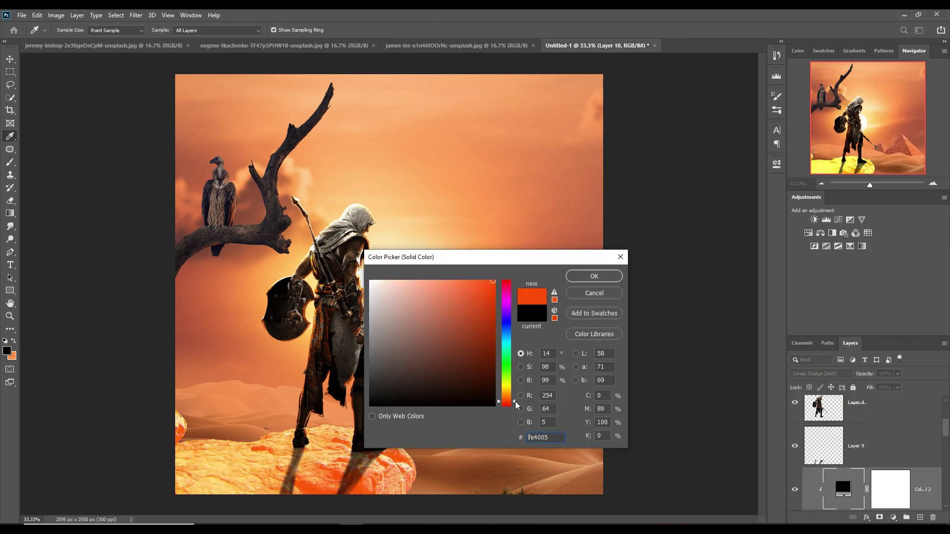
left_click(594, 276)
- Invert the fill's mask and paint orange glow along the rock's lower left with a 175 brush
key("b")
key("ctrl+i")
key("bracketright")
key("bracketright")
key("bracketright")
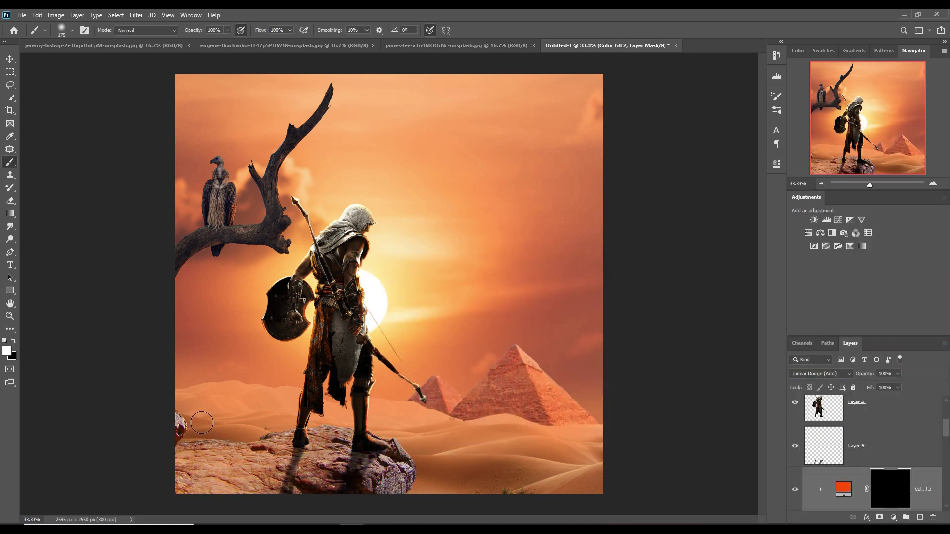
double_click(845, 488)
left_click(598, 275)
mouse_move(183, 420)
left_mouse_down()
mouse_move(200, 444)
mouse_move(390, 425)
left_mouse_up()
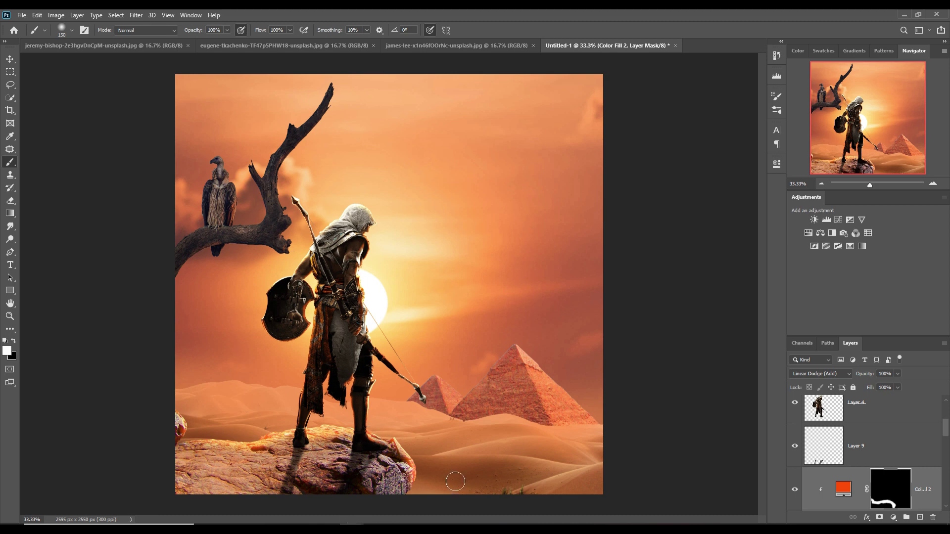
- Create a new layer clipped to the one below and set brush opacity to 12%
key("ctrl+shift+alt+n")
key("ctrl+bracketleft")
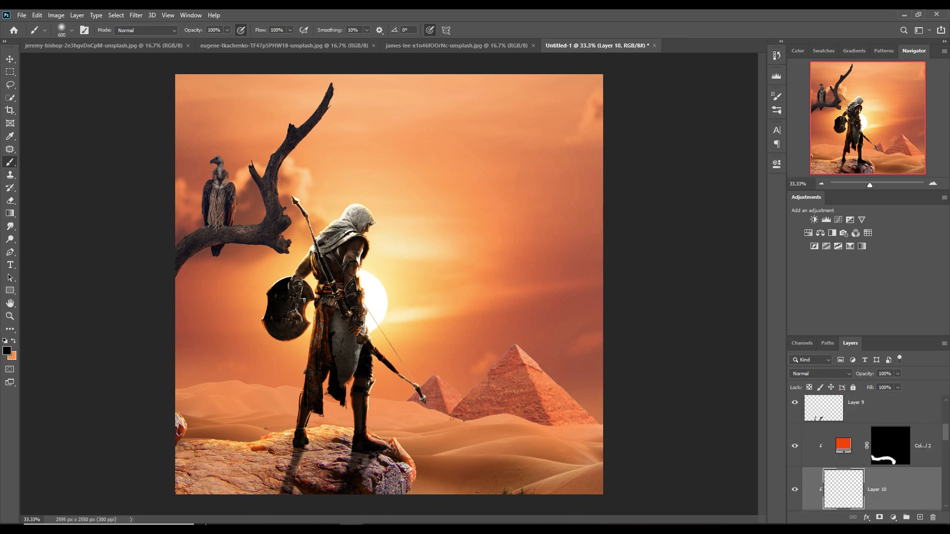
key("1")
key("2")
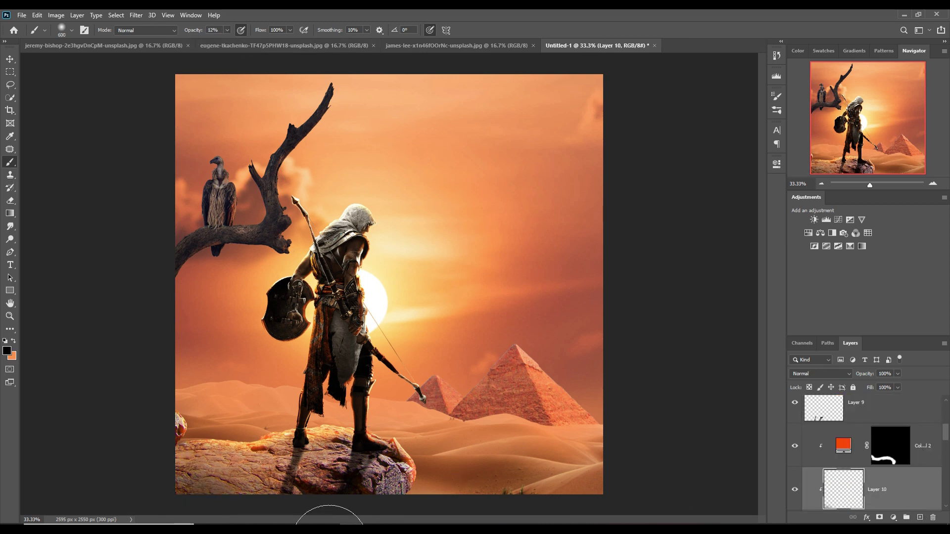
key("ctrl+minus")
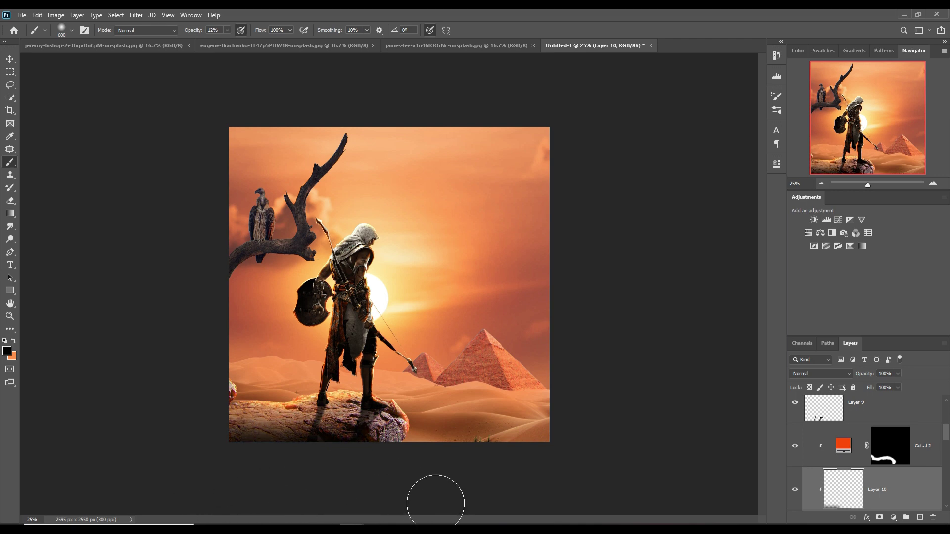
- Add Layer 11 clipped to Layer 5 with Linear Dodge (Add) blending
key("v")
left_click(919, 516)
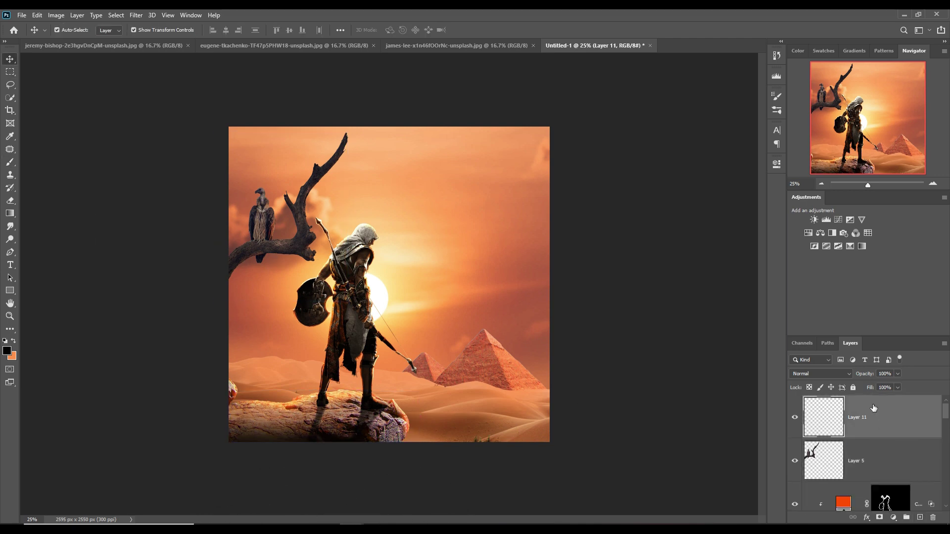
right_click(873, 407)
left_click(792, 407)
left_click(820, 374)
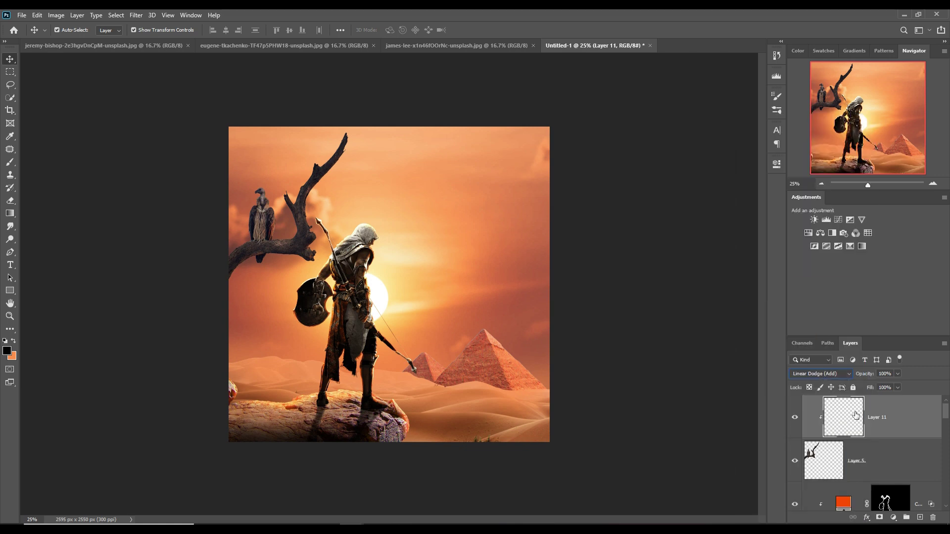
- Add an orange #fe6804 fill above Layer 5, using Blend If to spare the branch's darker tones
left_click(893, 517)
left_click(890, 343)
left_click(493, 281)
left_click_drag(506, 391, 516, 401)
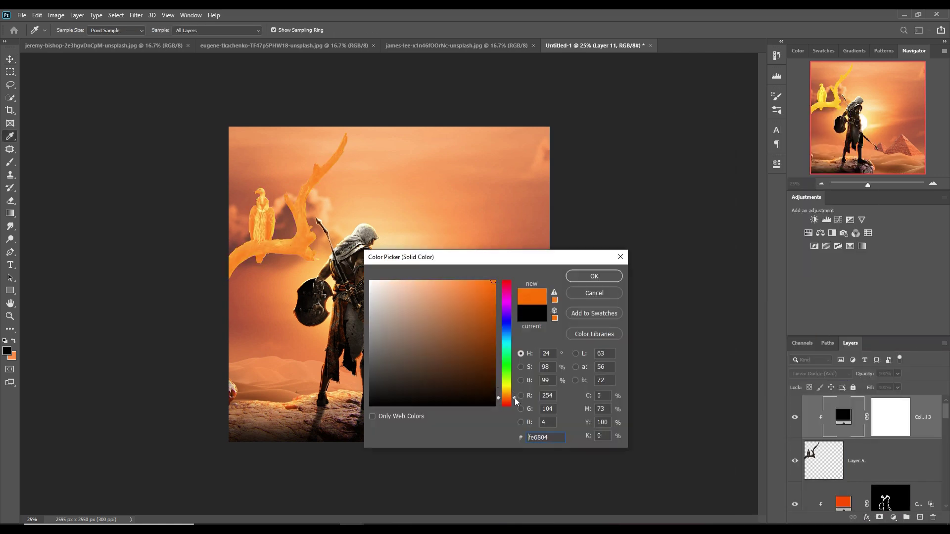
key("Return")
double_click(898, 415)
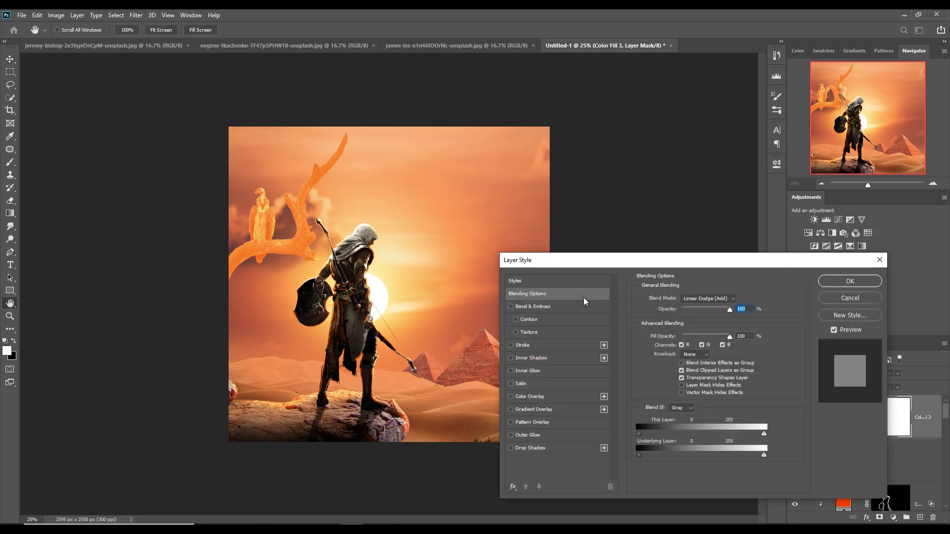
left_click_drag(638, 454, 669, 453)
left_click(835, 284)
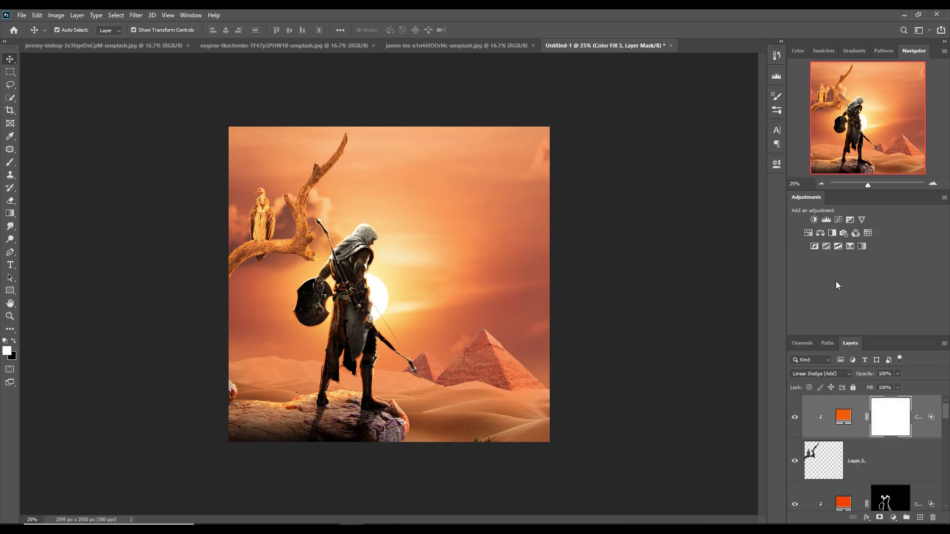
- Invert the fill's mask and reveal glow beneath the branch with a 125, full-opacity brush
key("ctrl+i")
key("b")
key("ctrl+plus")
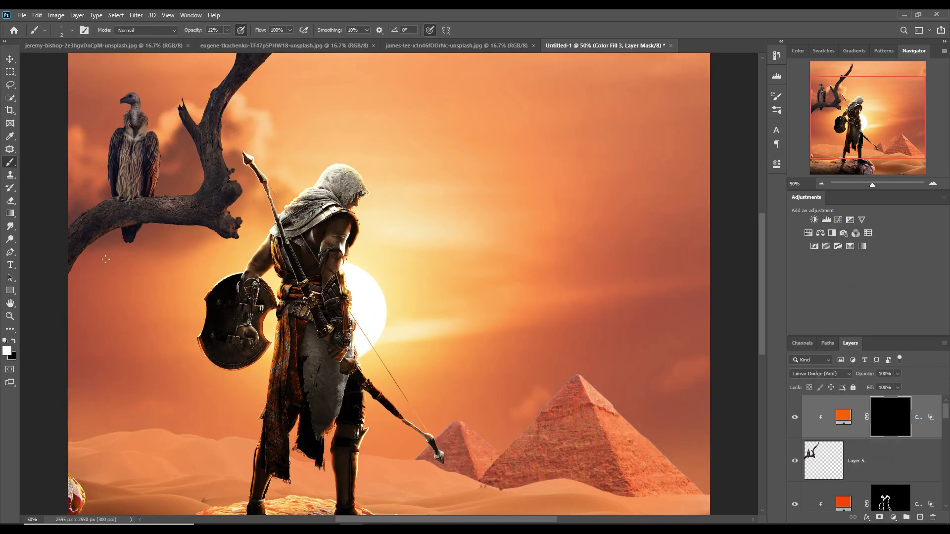
key("bracketright")
key("bracketright")
key("bracketright")
key("0")
left_click_drag(128, 252, 84, 237)
- Paint glow up the branch edges and from the vulture's head down to the branch
mouse_move(140, 268)
left_mouse_down()
mouse_move(267, 127)
mouse_move(264, 235)
left_mouse_up()
left_click_drag(249, 178, 303, 94)
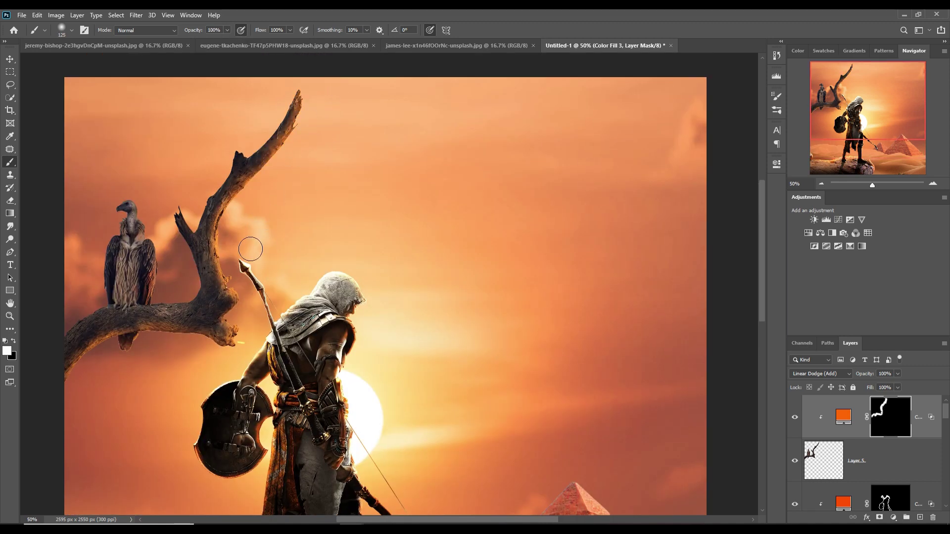
left_click_drag(225, 287, 225, 332)
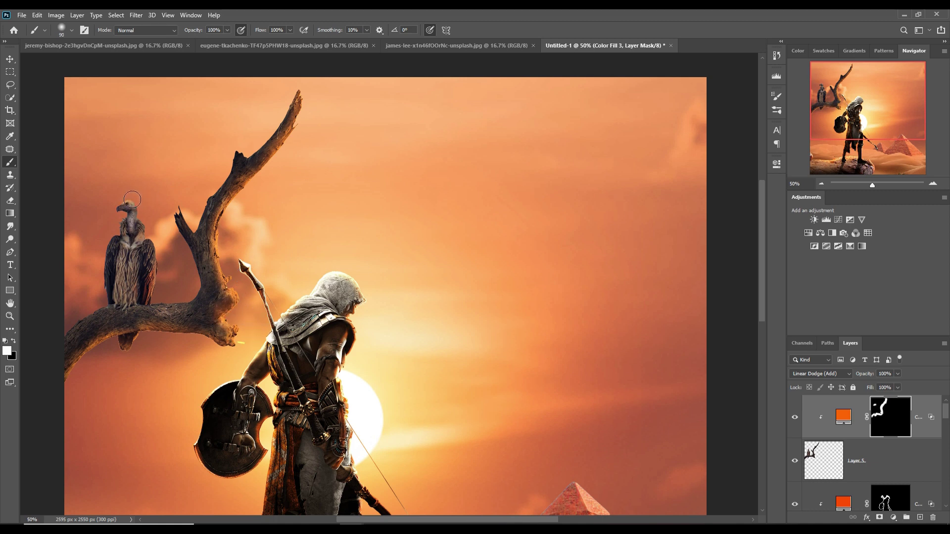
key("bracketleft")
mouse_move(133, 201)
left_mouse_down()
mouse_move(158, 248)
mouse_move(163, 297)
mouse_move(186, 305)
left_mouse_up()
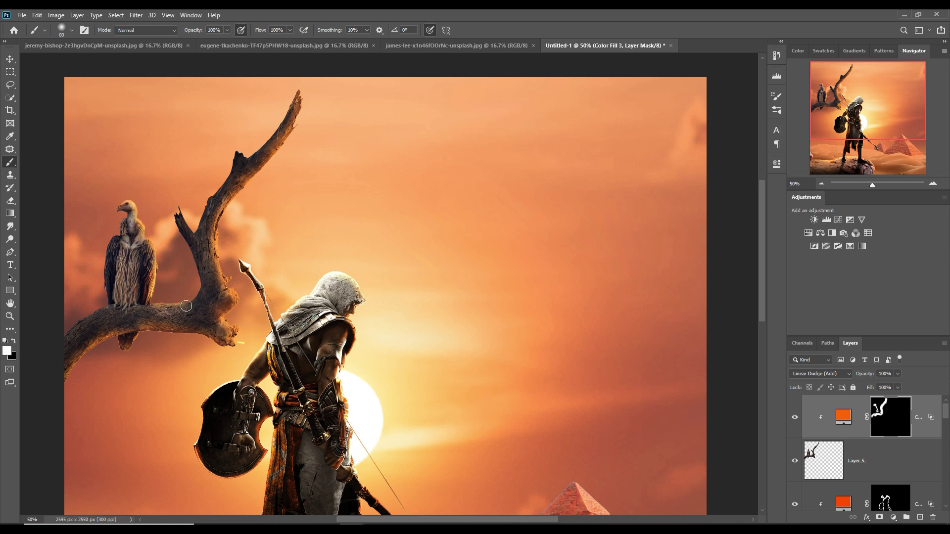
key("v")
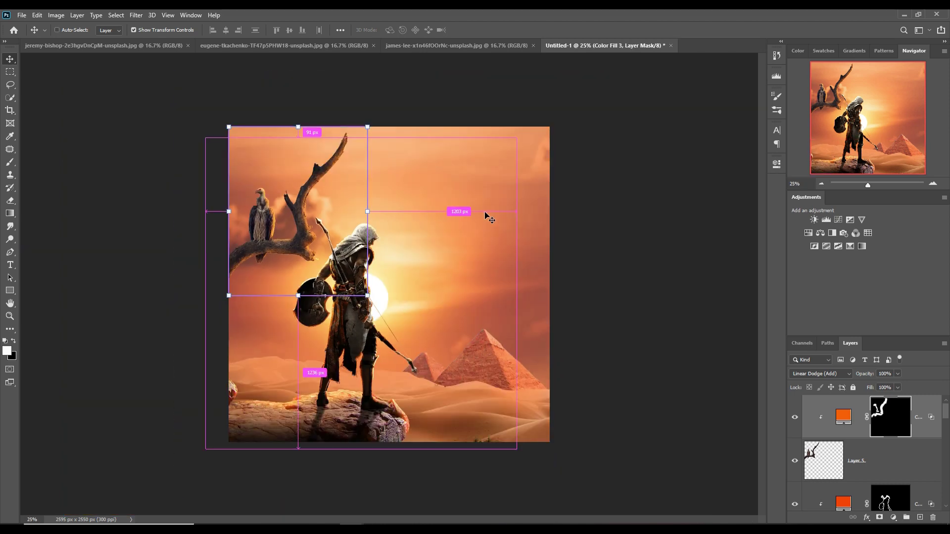
key("ctrl+minus")
- Add a clipped Color Balance adjustment shifting midtones Cyan–Red to +17
left_click(855, 502)
left_click(893, 517)
left_click(925, 425)
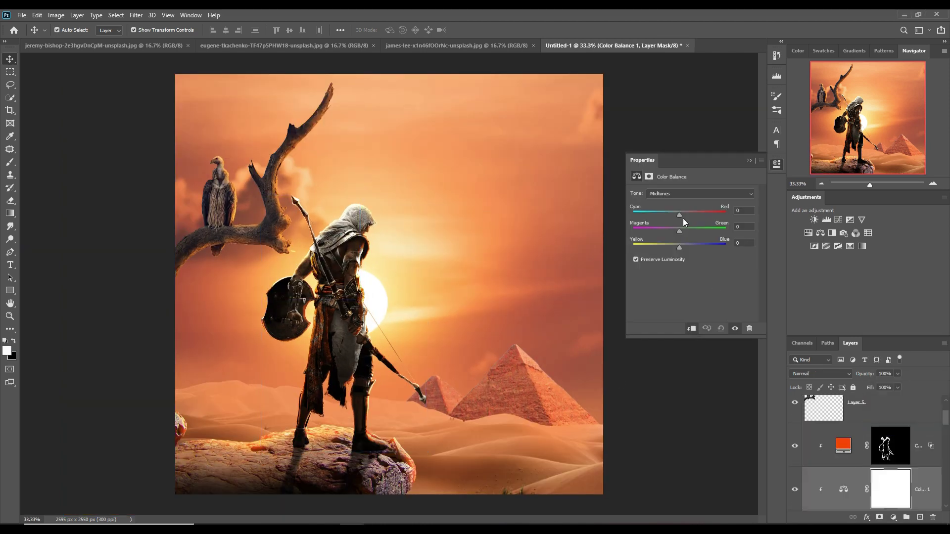
left_click_drag(682, 218, 687, 215)
left_click(748, 160)
- Add a clipped Curves adjustment pulled slightly down to darken
scroll(866, 445, "down", 3)
left_click(871, 470)
left_click(892, 517)
left_click(897, 392)
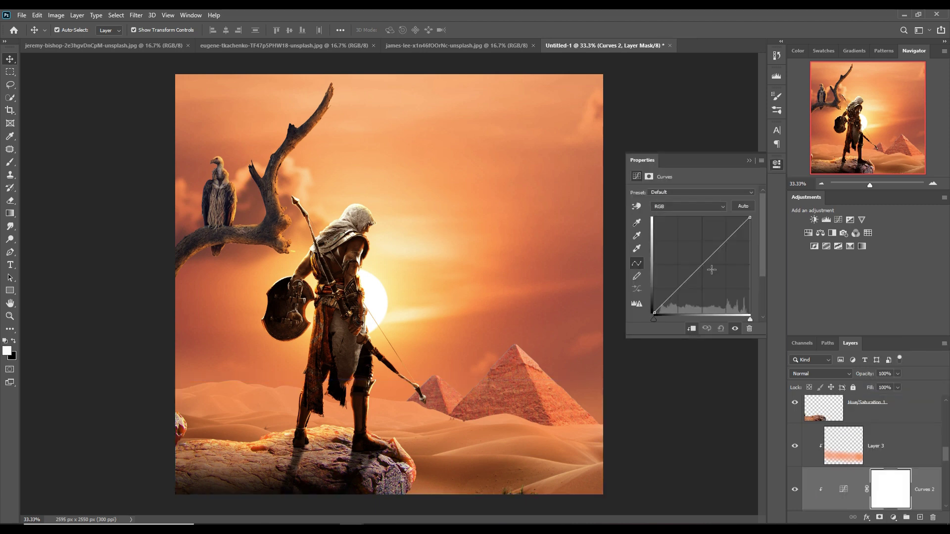
left_click_drag(709, 258, 717, 275)
left_click(748, 161)
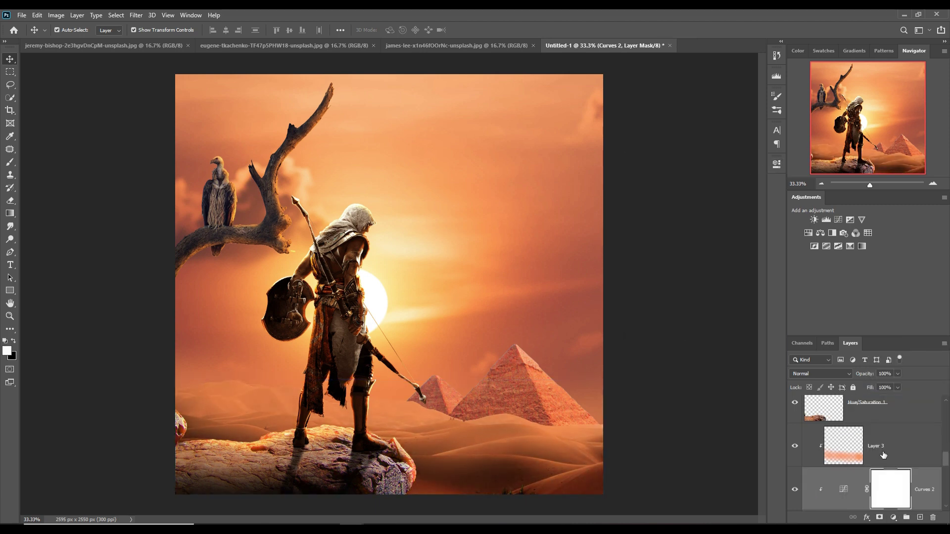
- On a new layer, brush faint dark brown #381709 shading along the pyramid base
scroll(883, 455, "down", 3)
scroll(883, 455, "up", 6)
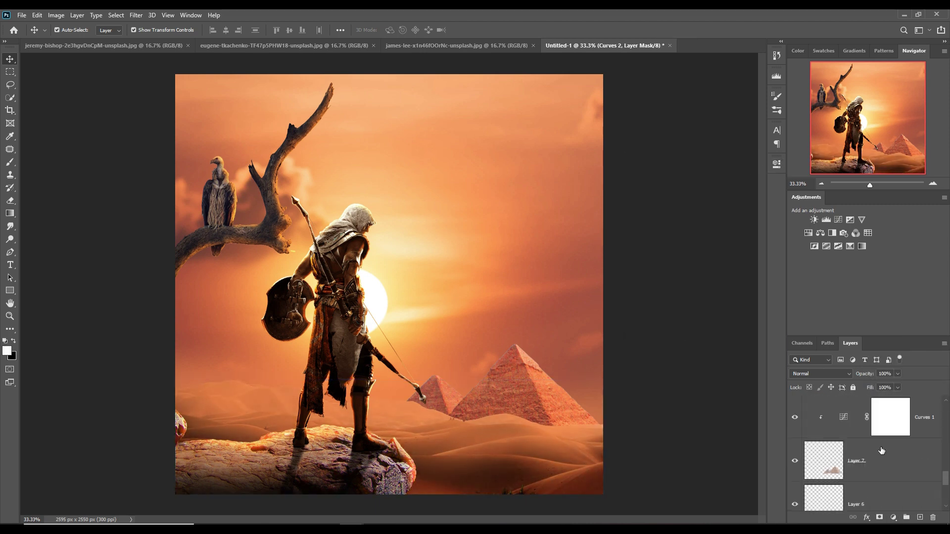
left_click(920, 518)
key("b")
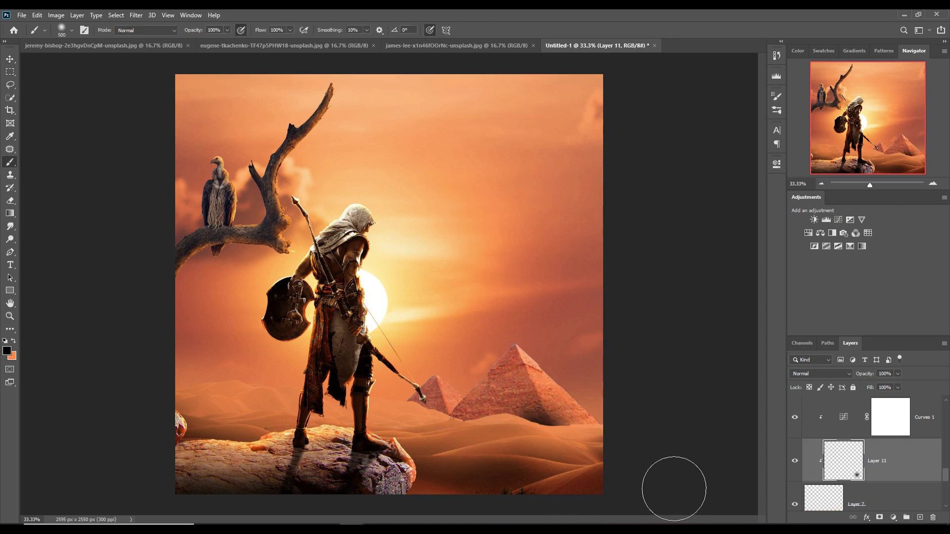
left_click(7, 350)
left_click(324, 375)
left_click(443, 273)
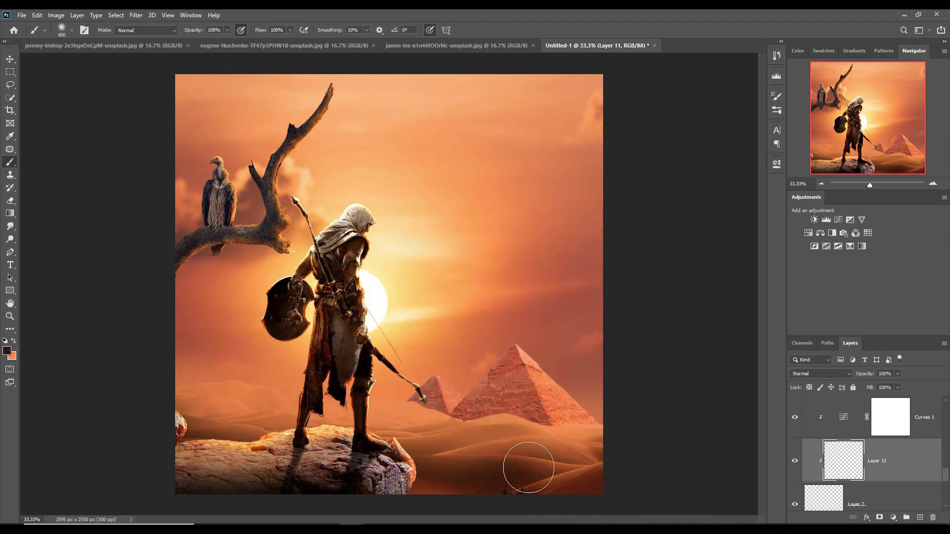
mouse_move(435, 425)
left_mouse_down()
mouse_move(623, 434)
mouse_move(564, 417)
left_mouse_up()
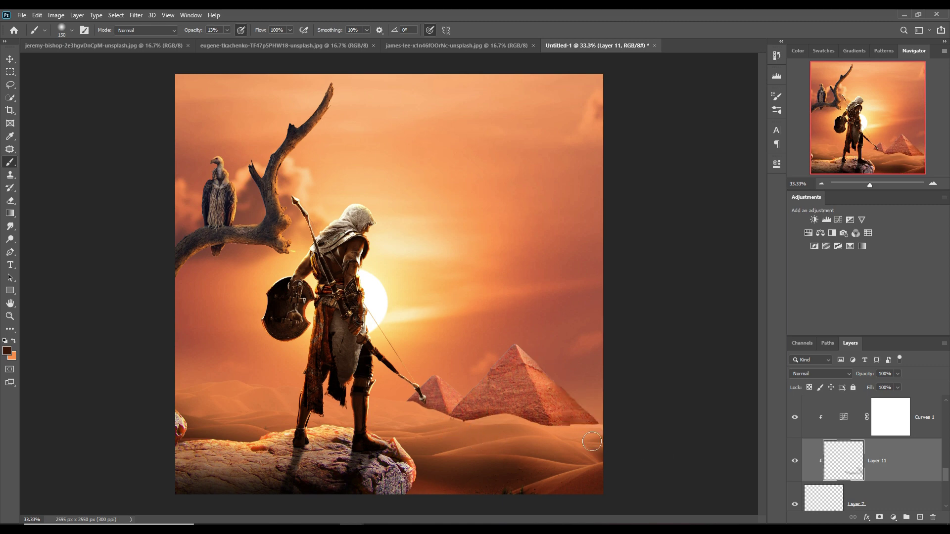
key("v")
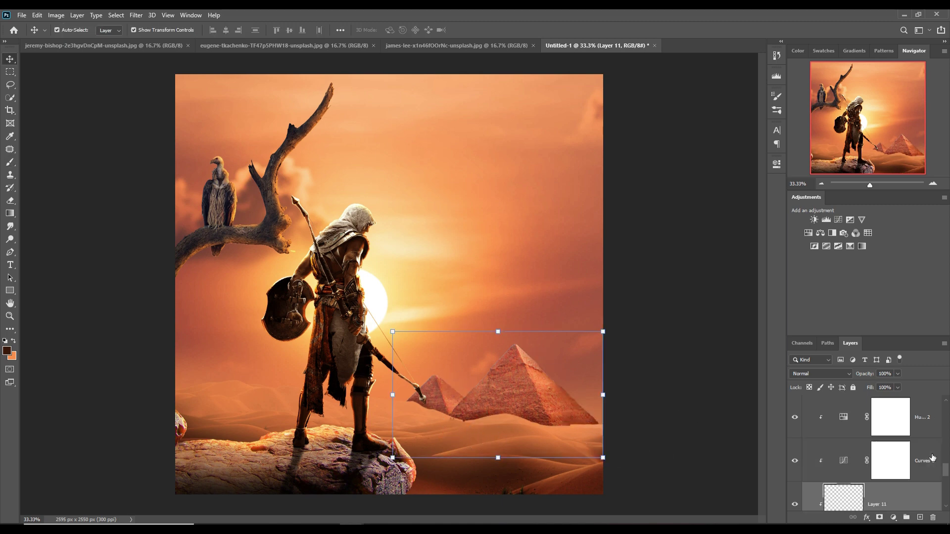
left_click(885, 467)
- Swap the foreground and background colours and select the Color Fill 1 layer
key("b")
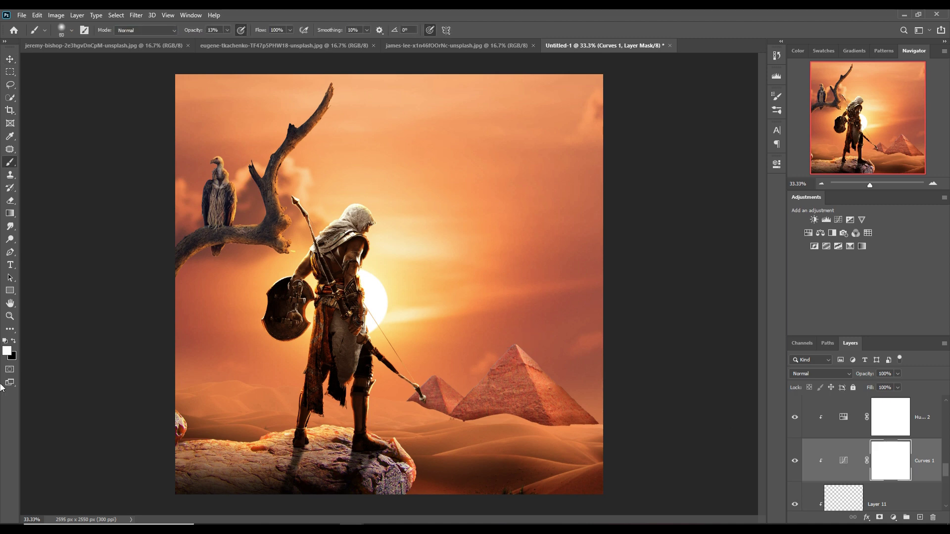
key("x")
key("v")
scroll(886, 456, "up", 3)
left_click(886, 460)
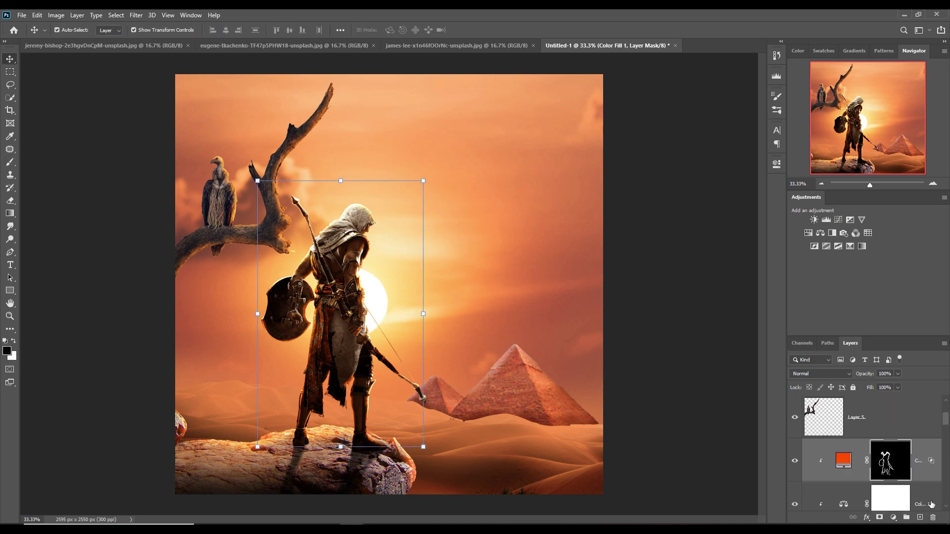
left_click(932, 504)
left_click(904, 442)
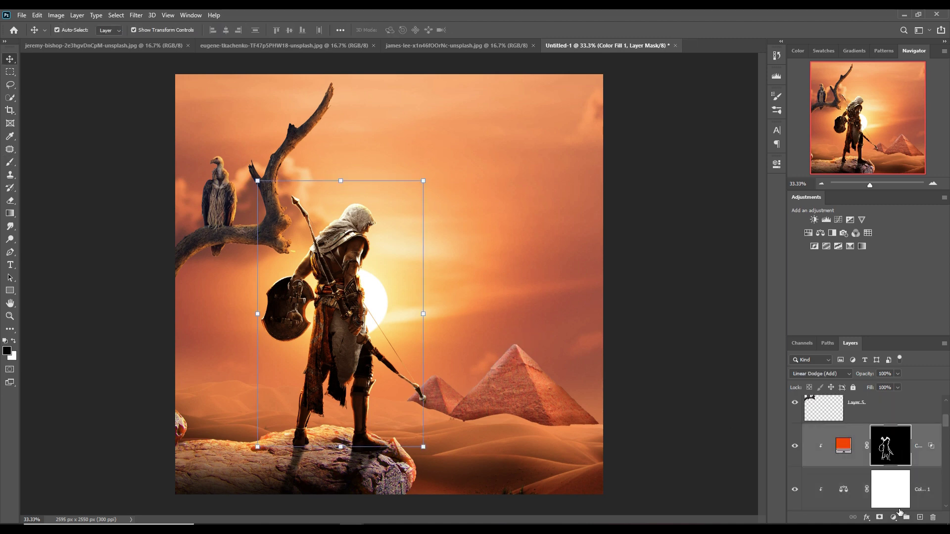
- Add a Vibrance adjustment layer, then delete it
left_click(894, 517)
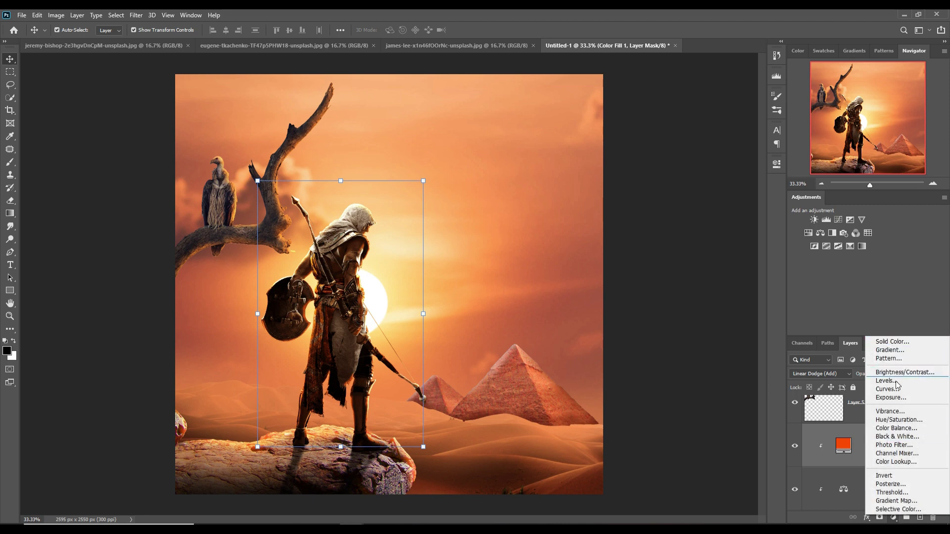
left_click(899, 413)
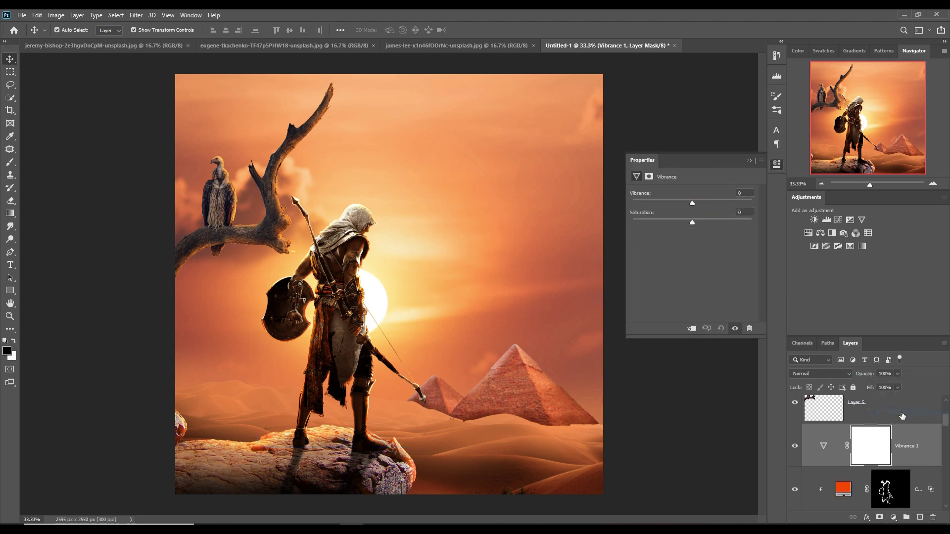
left_click(749, 161)
left_click(926, 444)
key("Delete")
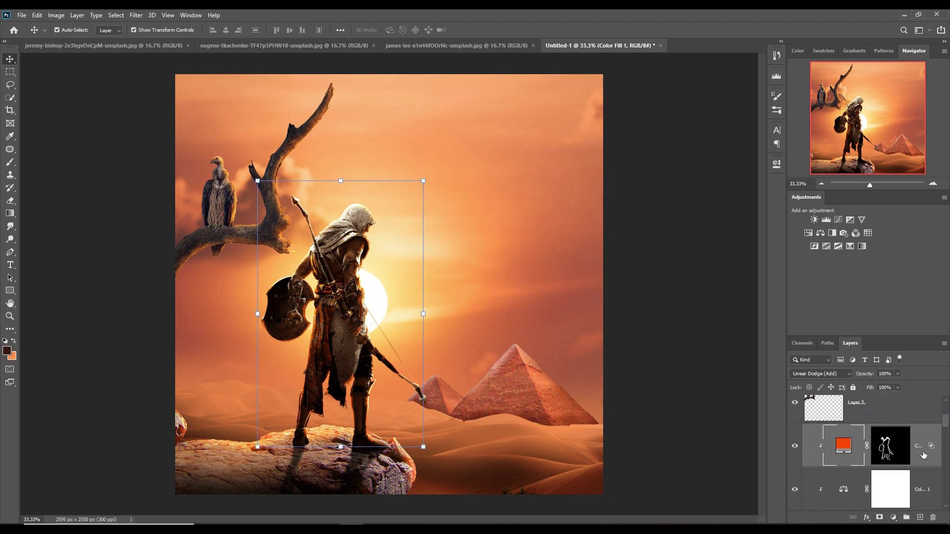
- Add a clipped Brightness/Contrast adjustment with Brightness raised to 150
left_click(897, 520)
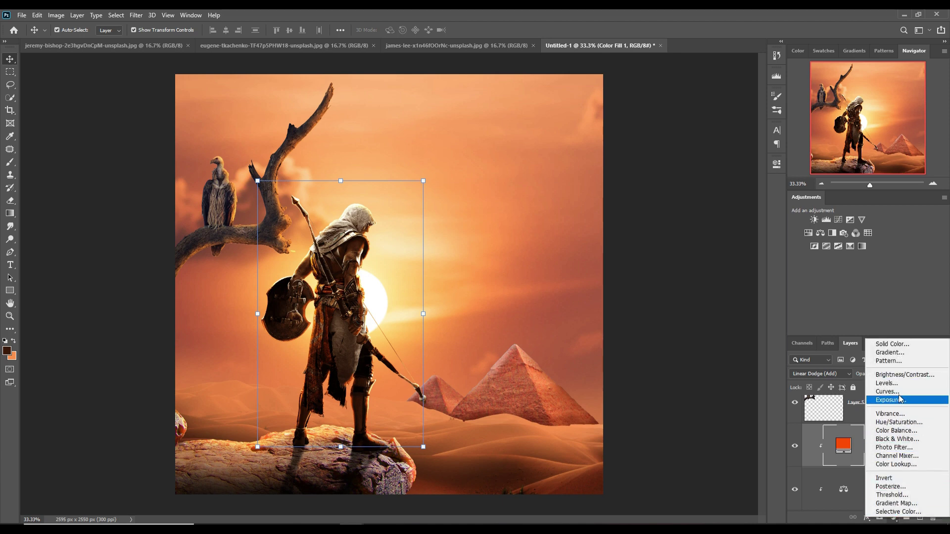
left_click(898, 375)
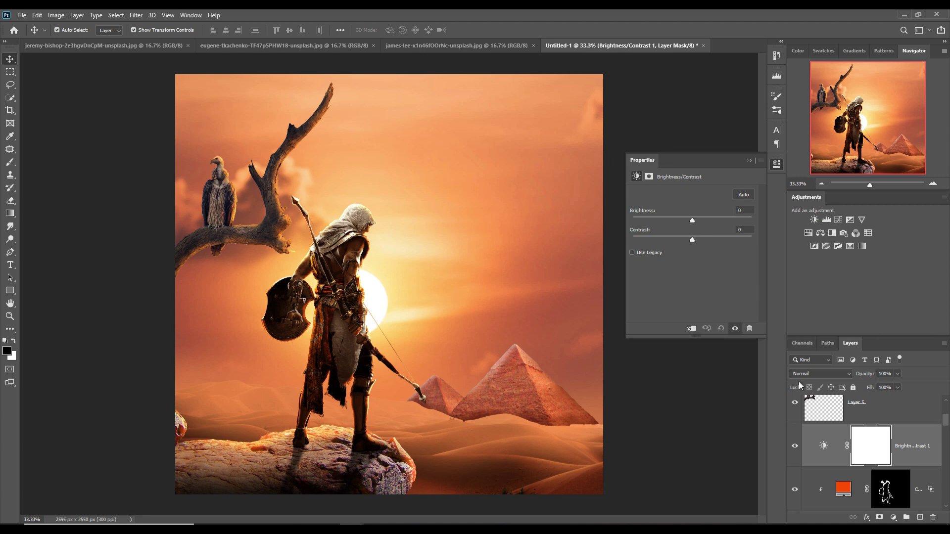
left_click(693, 329)
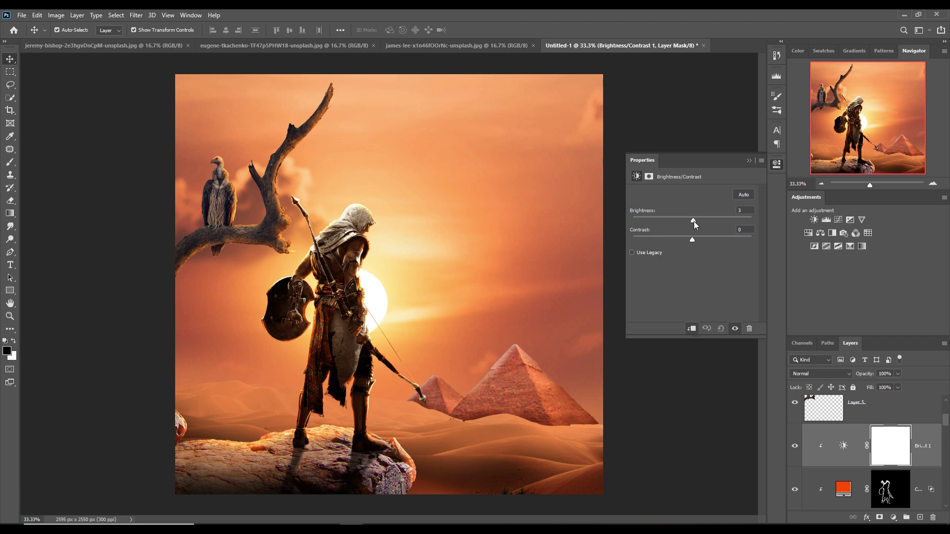
left_click_drag(694, 221, 755, 224)
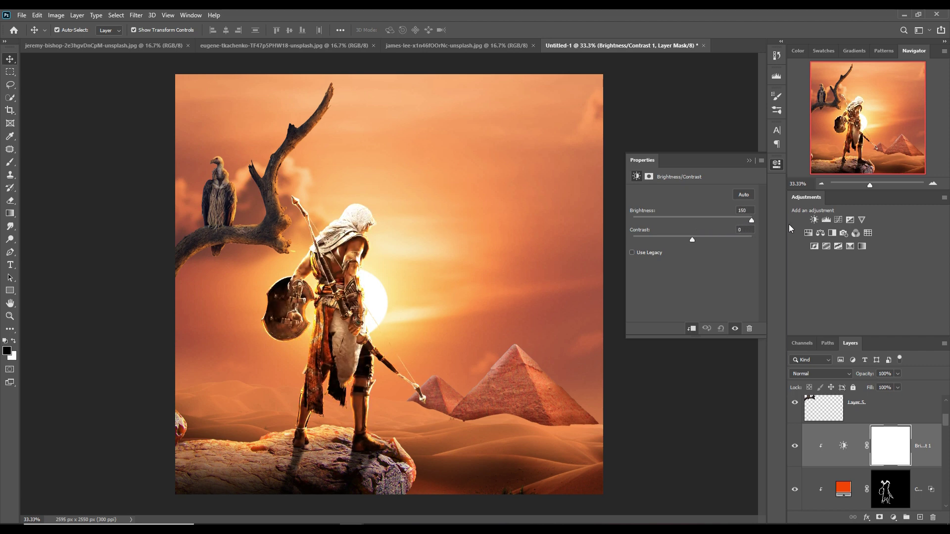
left_click(747, 160)
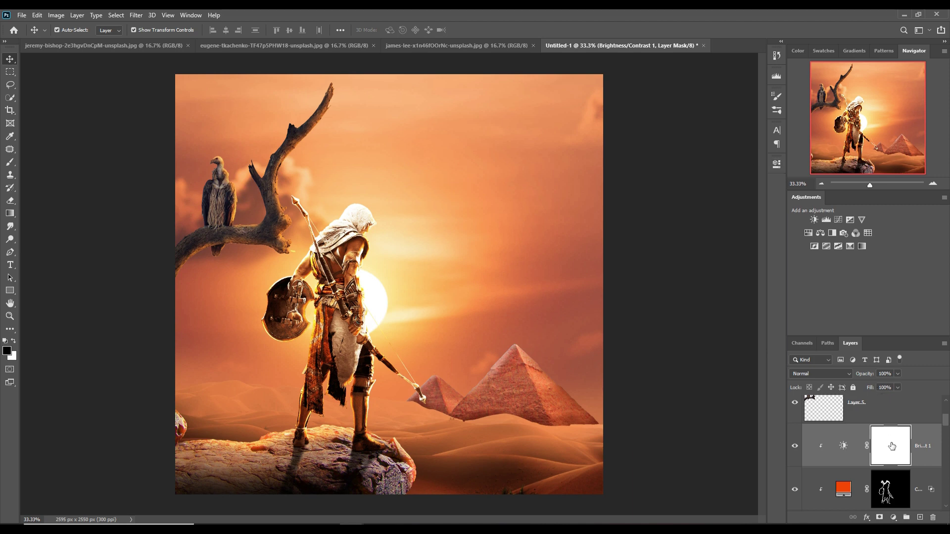
- Invert the Brightness/Contrast mask and paint white glow back along the arm's edge at 100% zoom
key("ctrl+i")
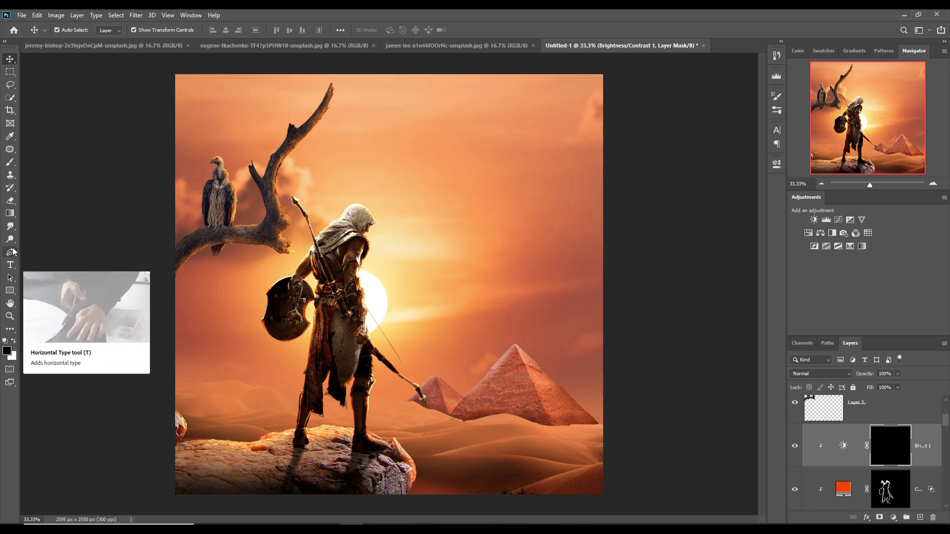
left_click(8, 165)
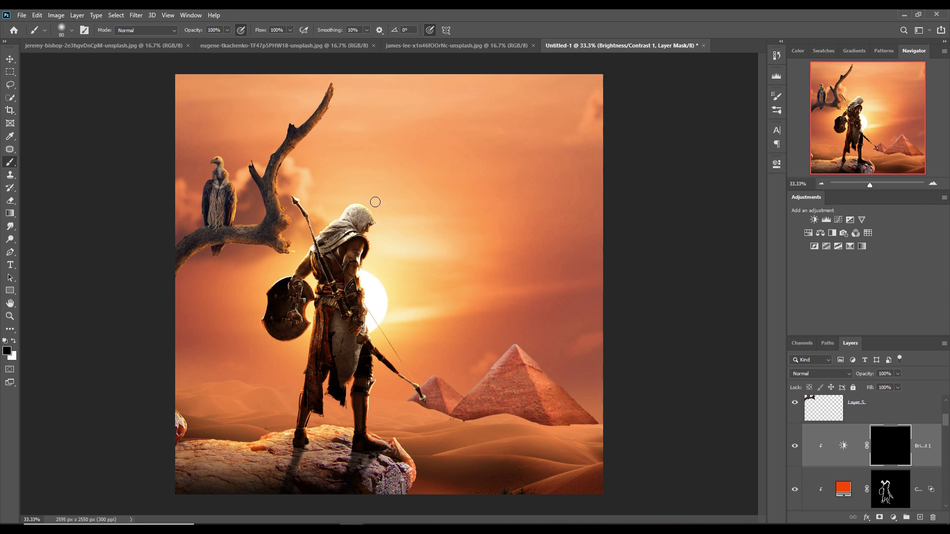
key("ctrl+plus")
key("ctrl+plus")
key("ctrl+plus")
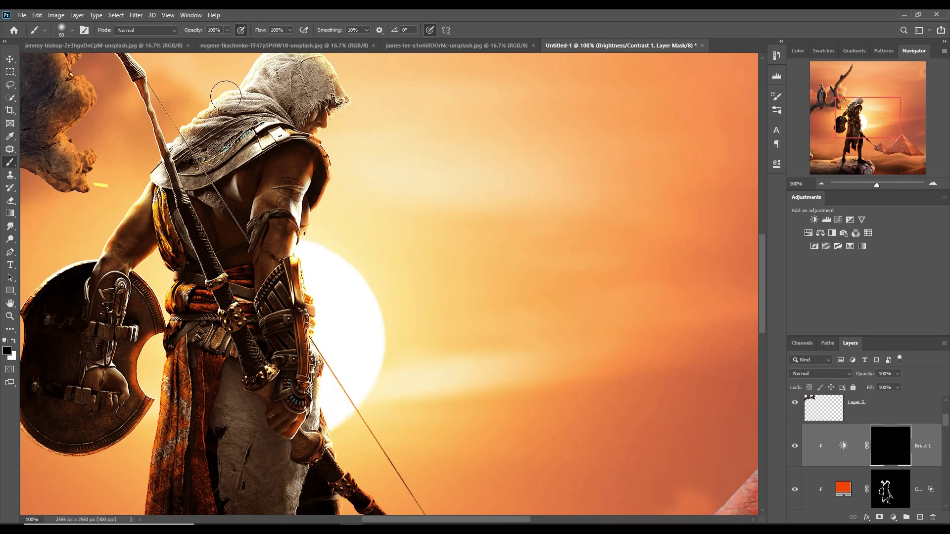
key("x")
left_click_drag(332, 190, 327, 228)
left_click_drag(338, 283, 356, 456)
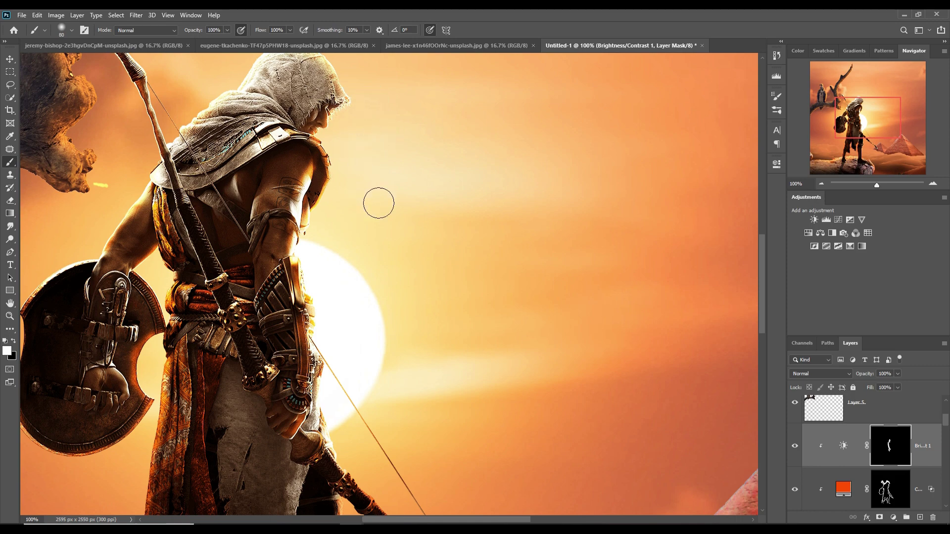
- With a smaller brush, rim-light the hood, bow, shield's left edge and hip
left_click_drag(419, 151, 497, 320)
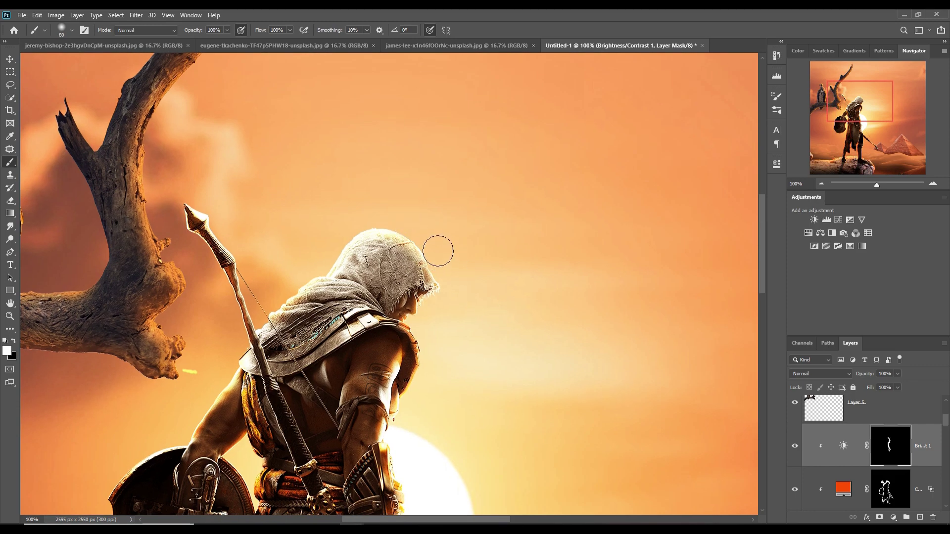
left_click_drag(231, 218, 263, 275)
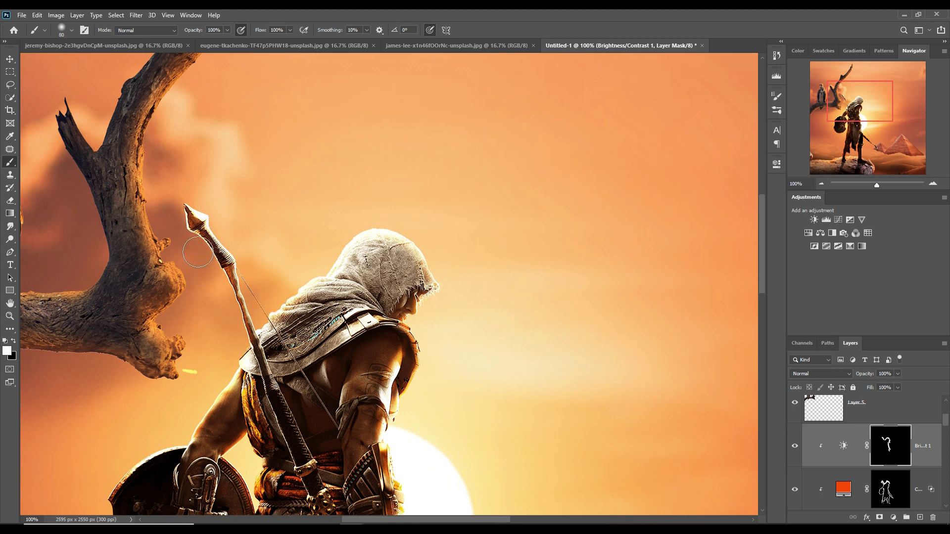
key("bracketleft")
key("bracketleft")
key("bracketleft")
mouse_move(236, 323)
left_mouse_down()
mouse_move(245, 337)
mouse_move(230, 389)
mouse_move(192, 453)
left_mouse_up()
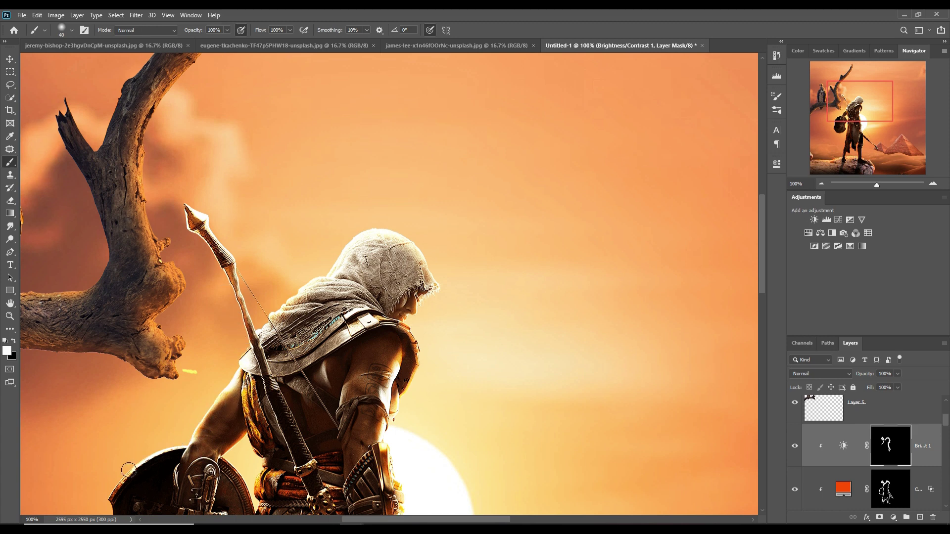
left_click_drag(129, 469, 107, 503)
left_click_drag(256, 473, 257, 447)
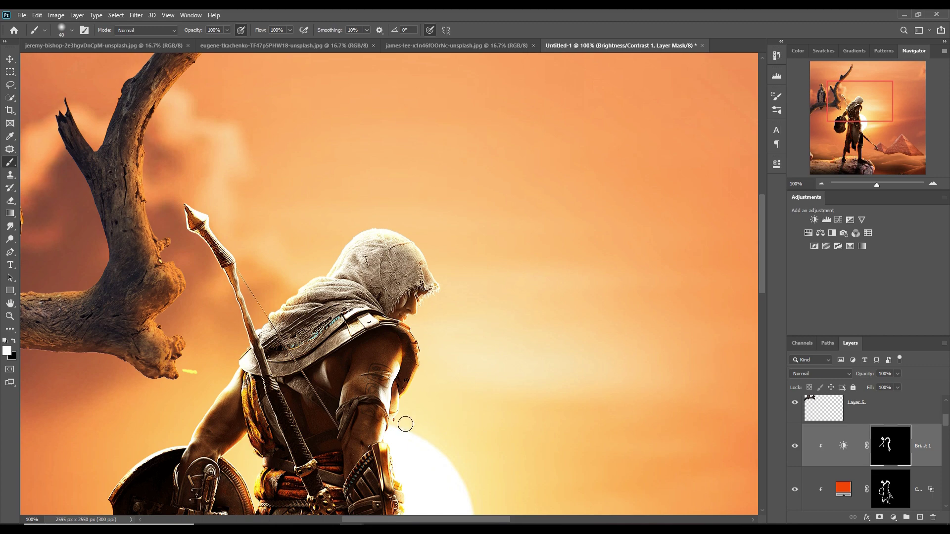
- Add glow between shield and robe, along the cloth edges and down the left leg
scroll(405, 424, "down", 5)
mouse_move(336, 280)
left_mouse_down()
mouse_move(326, 329)
mouse_move(185, 361)
mouse_move(173, 329)
left_mouse_up()
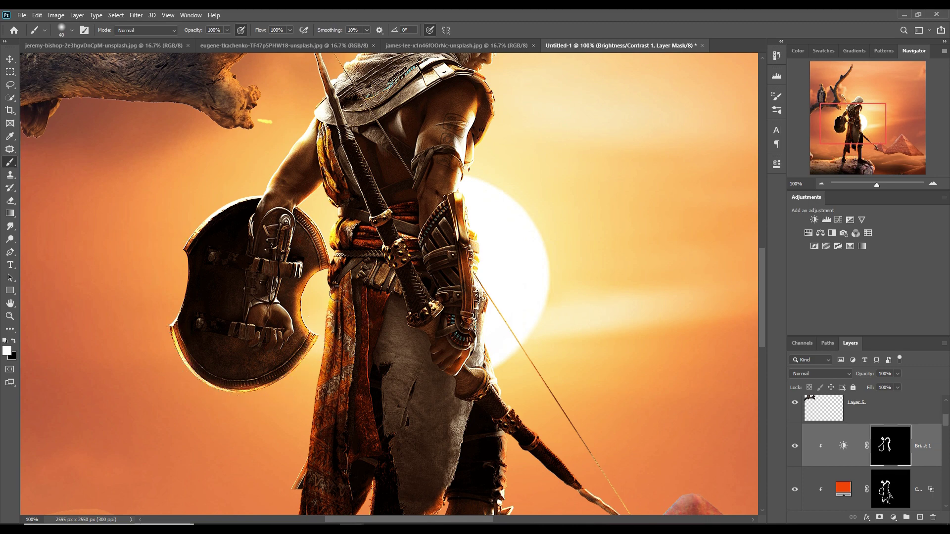
mouse_move(336, 300)
left_mouse_down()
mouse_move(299, 486)
mouse_move(357, 286)
left_mouse_up()
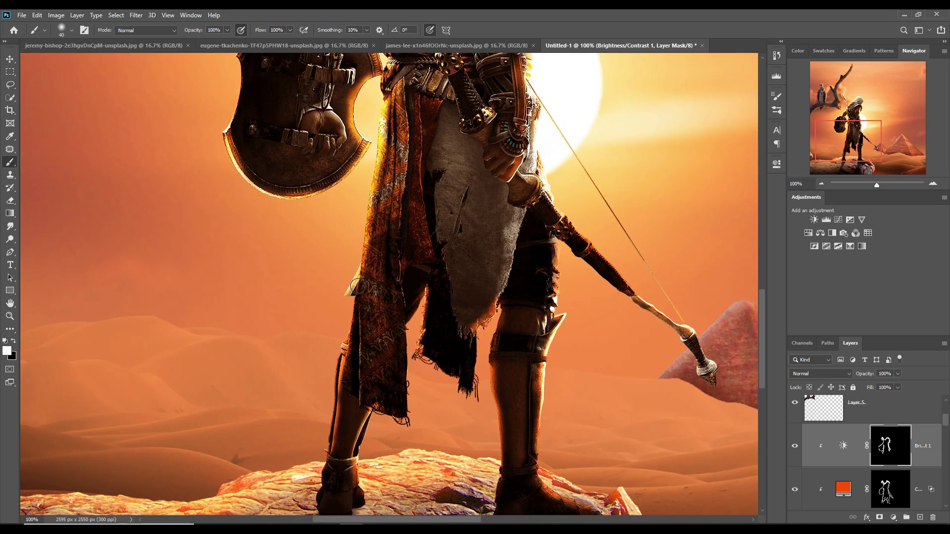
left_click_drag(346, 341, 329, 478)
left_click_drag(415, 338, 351, 290)
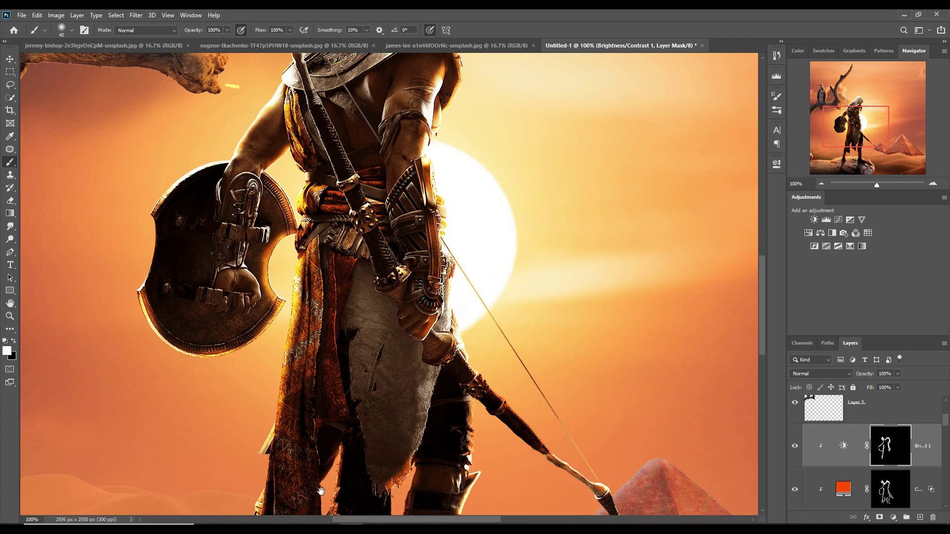
left_click_drag(325, 385, 344, 383)
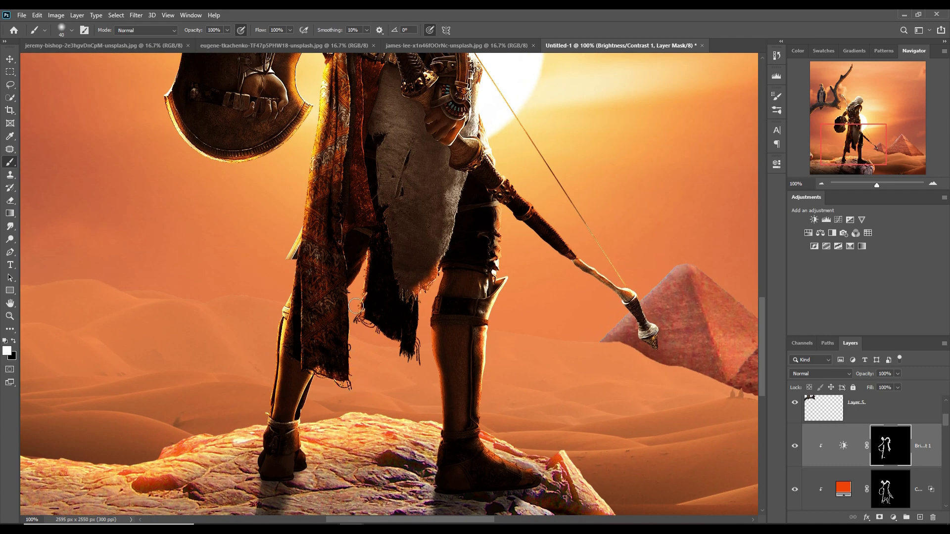
mouse_move(356, 305)
left_mouse_down()
mouse_move(356, 349)
mouse_move(364, 262)
mouse_move(376, 257)
mouse_move(372, 316)
left_mouse_up()
- Rim-light the knee, the boot's right edge and the spear shaft and tip
mouse_move(418, 353)
left_mouse_down()
mouse_move(428, 294)
mouse_move(423, 341)
mouse_move(449, 277)
mouse_move(433, 336)
mouse_move(444, 449)
left_mouse_up()
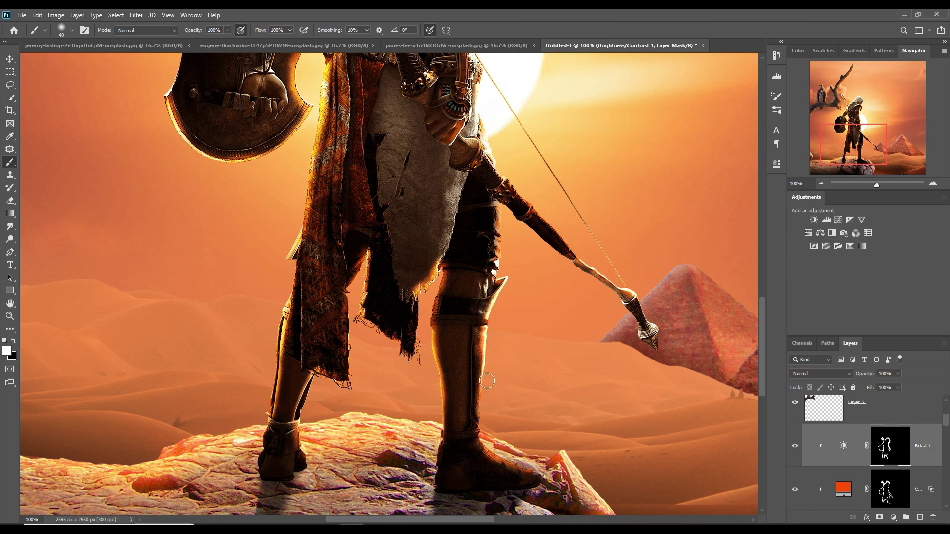
left_click_drag(487, 380, 493, 446)
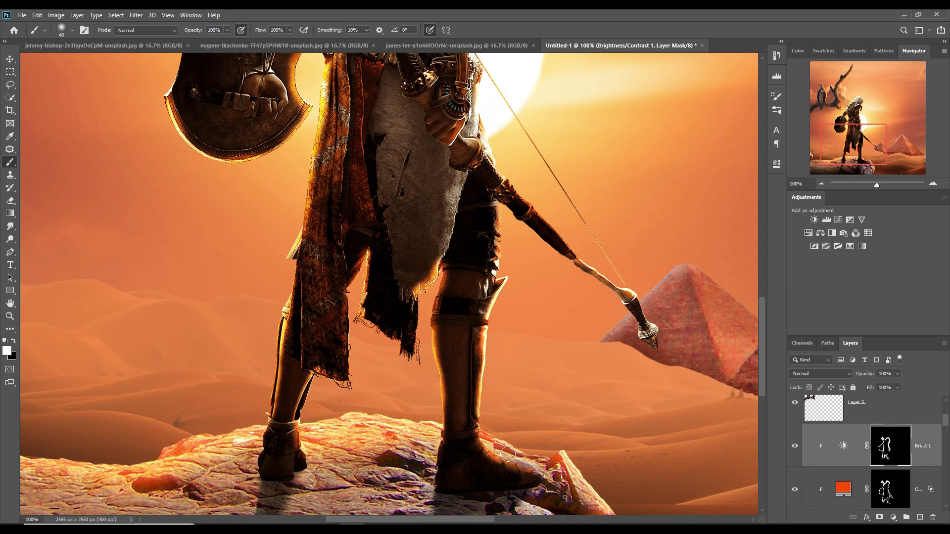
left_click_drag(530, 440, 512, 504)
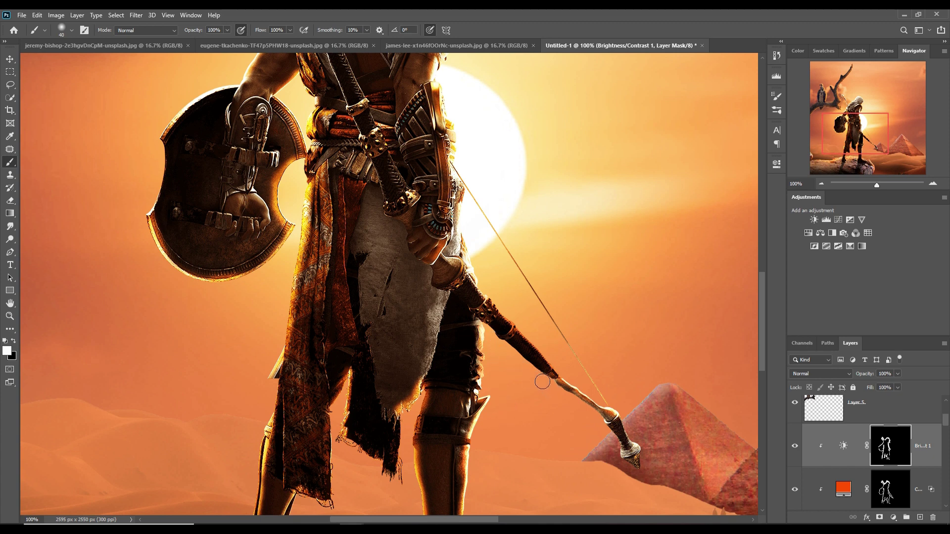
left_click_drag(544, 379, 635, 462)
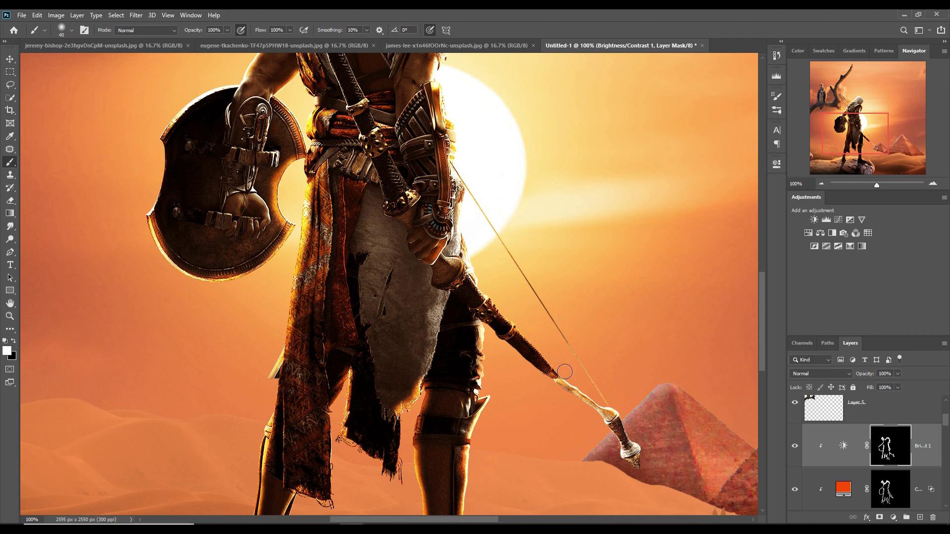
left_click_drag(550, 345, 552, 396)
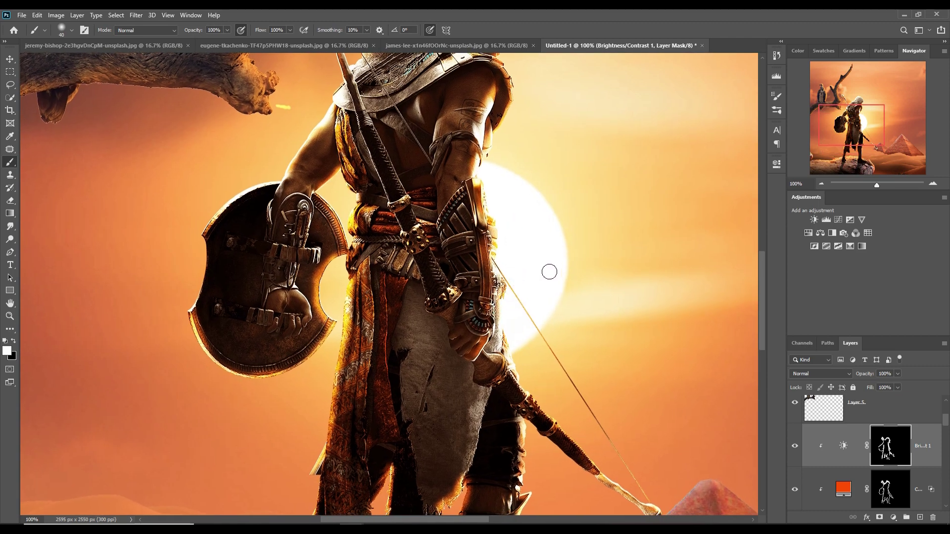
mouse_move(549, 272)
left_mouse_down()
mouse_move(560, 394)
mouse_move(541, 320)
left_mouse_up()
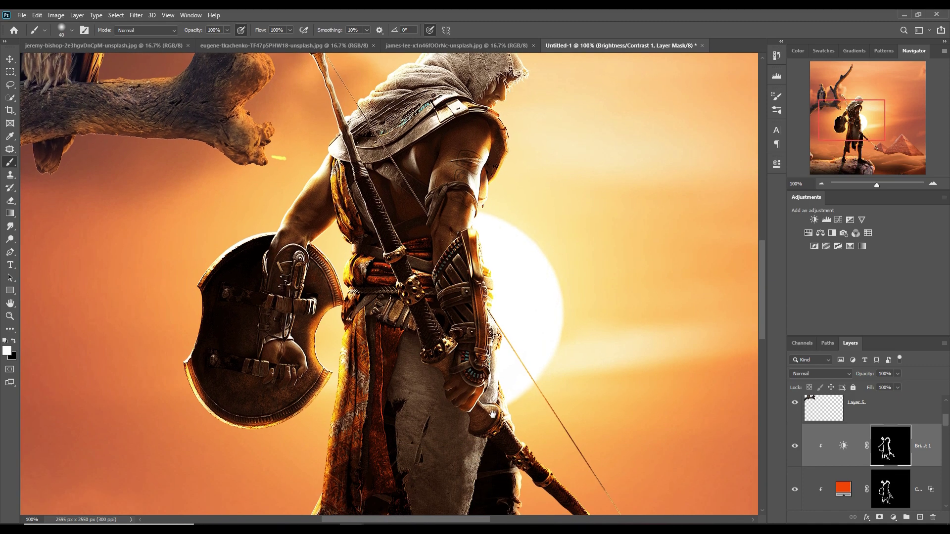
- Add a Brightness/Contrast layer clipped to Color Fill 3 at Brightness 150 with an inverted mask
left_click(867, 418)
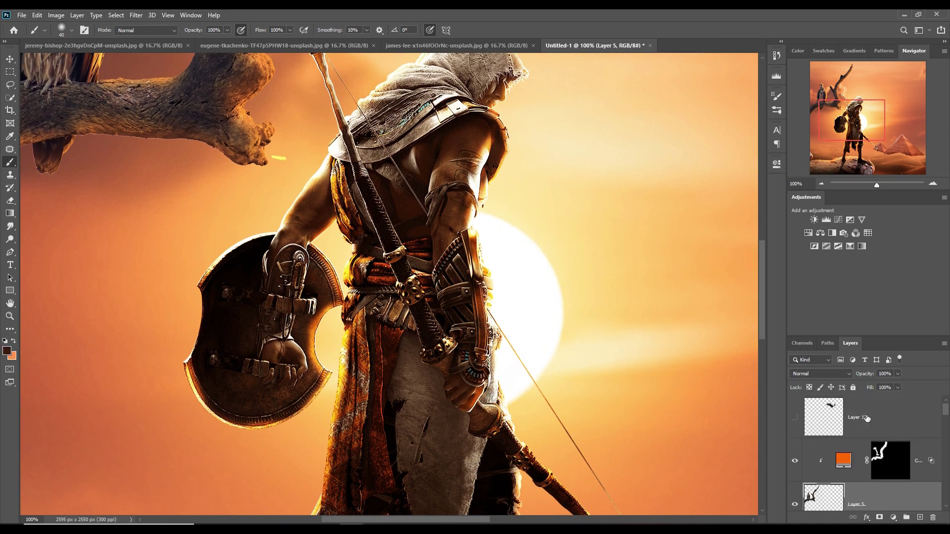
left_click(913, 449)
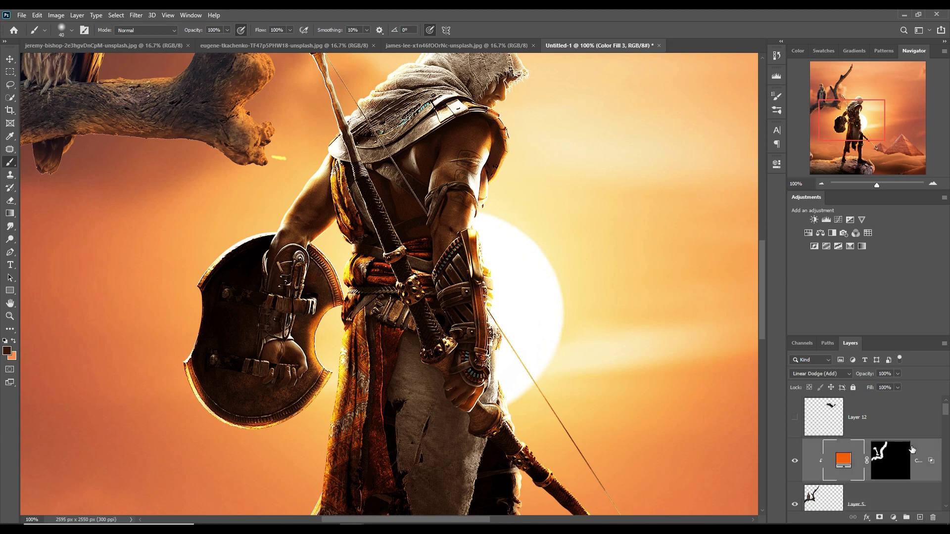
left_click(897, 519)
left_click(901, 375)
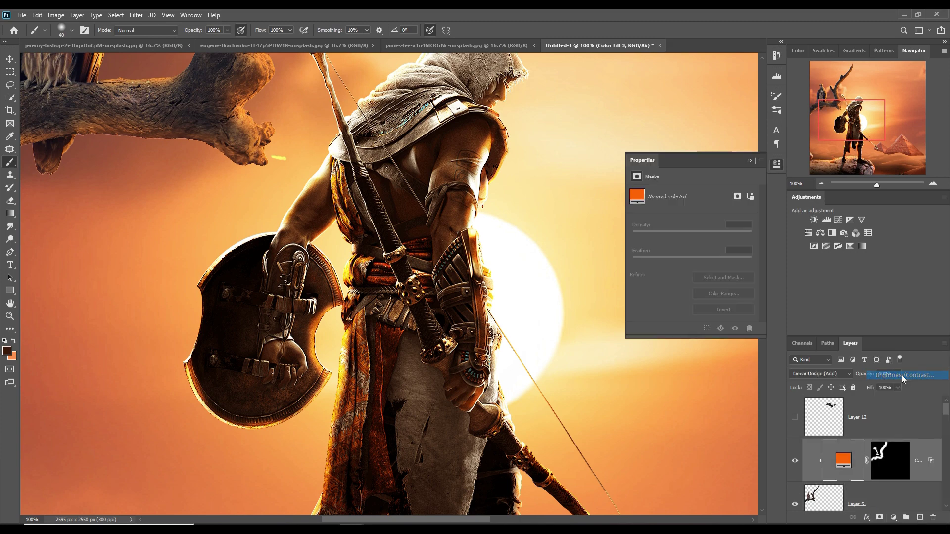
left_click(692, 328)
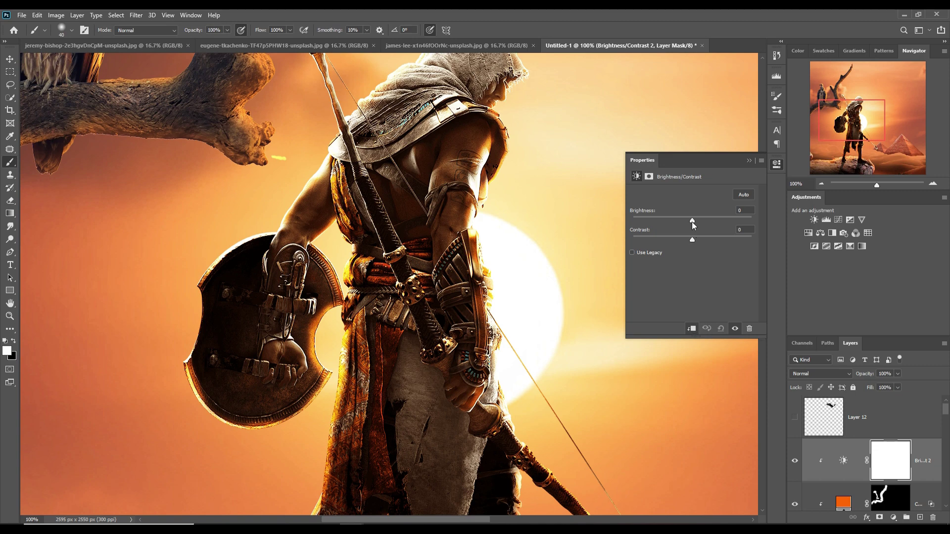
left_click_drag(692, 223, 752, 223)
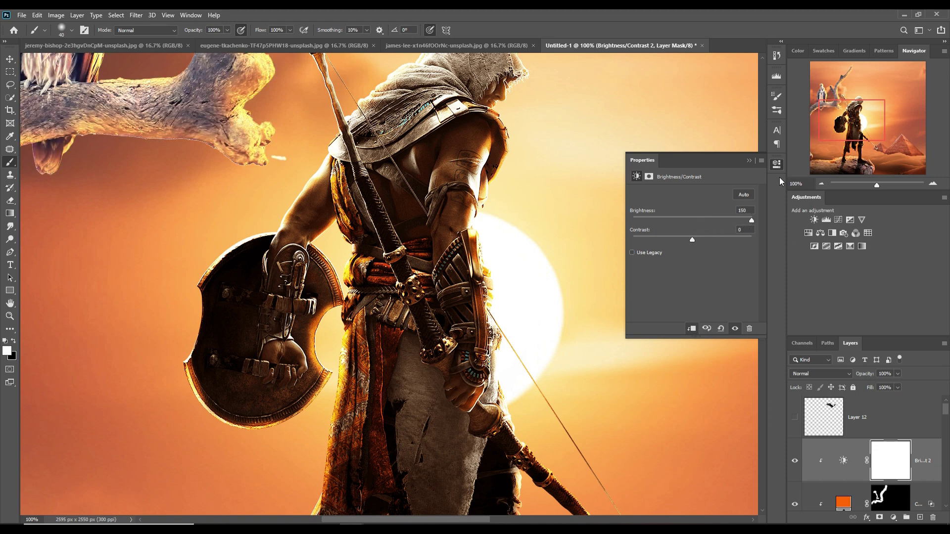
left_click(749, 160)
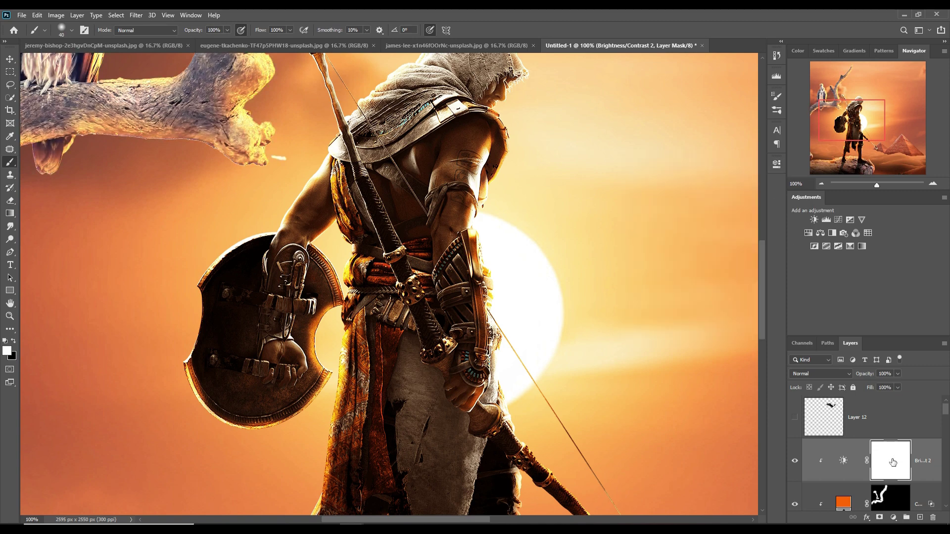
key("ctrl+i")
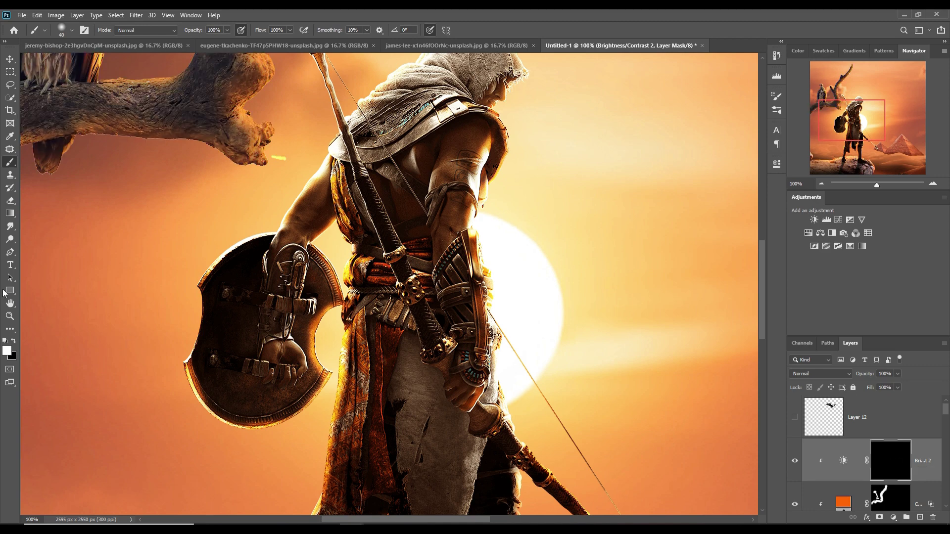
- Paint the brightening onto the branch underside, the upper branch's right edge and the vulture's neck
left_click_drag(103, 210, 449, 381)
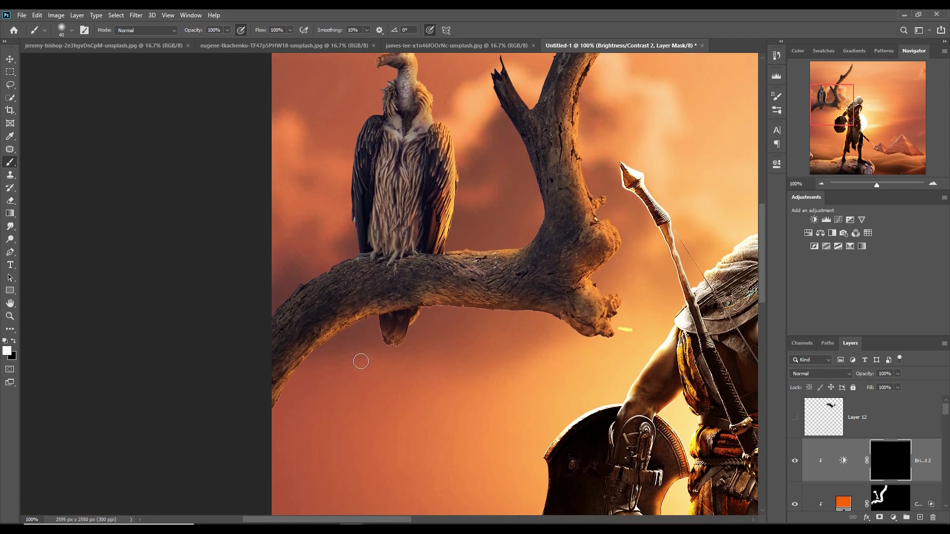
key("bracketright")
key("bracketright")
key("bracketright")
left_click(376, 381)
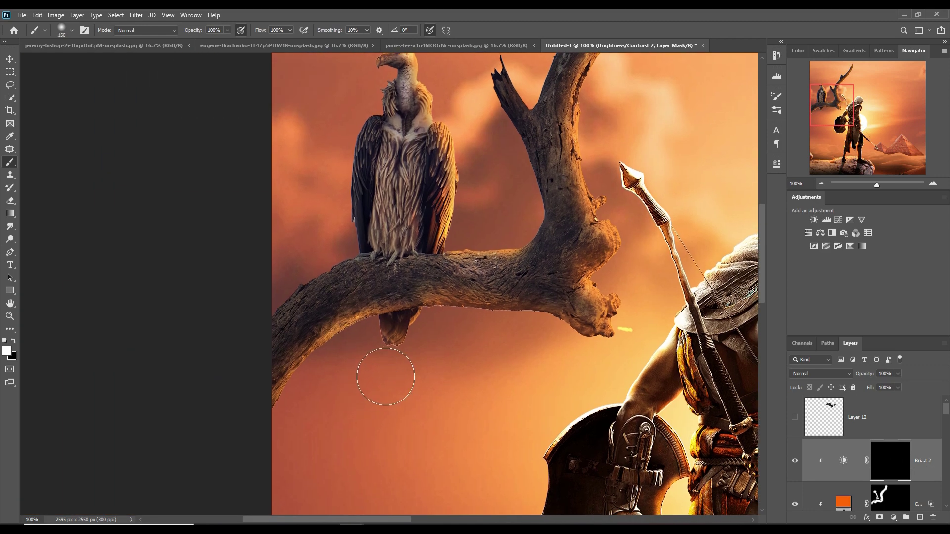
mouse_move(329, 405)
left_mouse_down()
mouse_move(447, 355)
mouse_move(396, 341)
left_mouse_up()
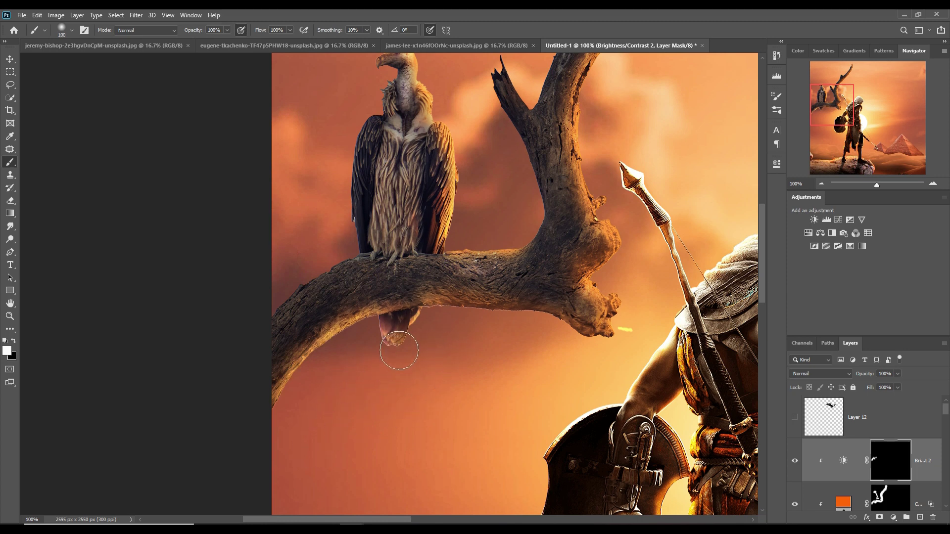
mouse_move(511, 353)
left_mouse_down()
mouse_move(504, 340)
mouse_move(609, 373)
mouse_move(636, 329)
mouse_move(640, 307)
mouse_move(625, 297)
mouse_move(647, 283)
mouse_move(630, 220)
mouse_move(601, 213)
mouse_move(623, 204)
mouse_move(576, 108)
mouse_move(576, 80)
mouse_move(624, 227)
left_mouse_up()
left_click_drag(613, 195, 545, 314)
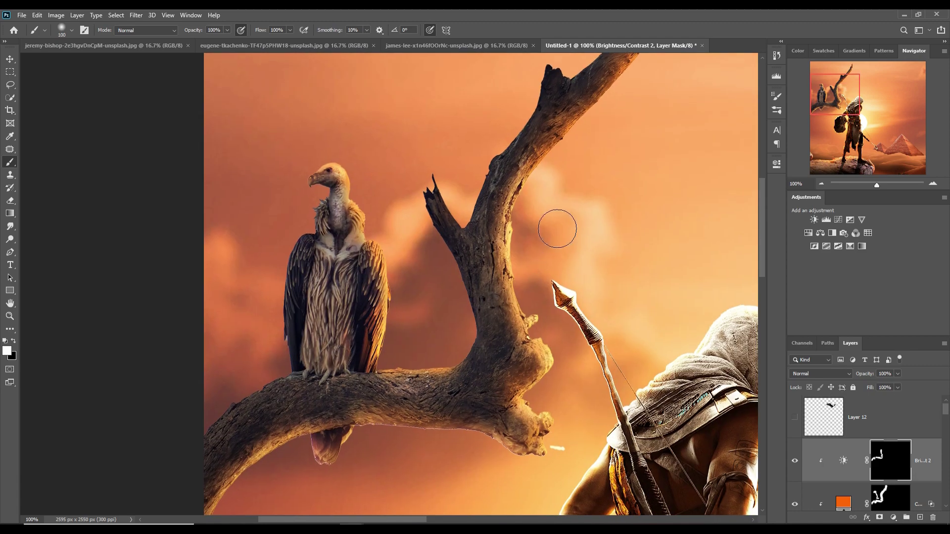
mouse_move(628, 103)
left_mouse_down()
mouse_move(478, 276)
mouse_move(534, 229)
mouse_move(559, 180)
mouse_move(567, 190)
left_mouse_up()
left_click_drag(542, 233, 624, 125)
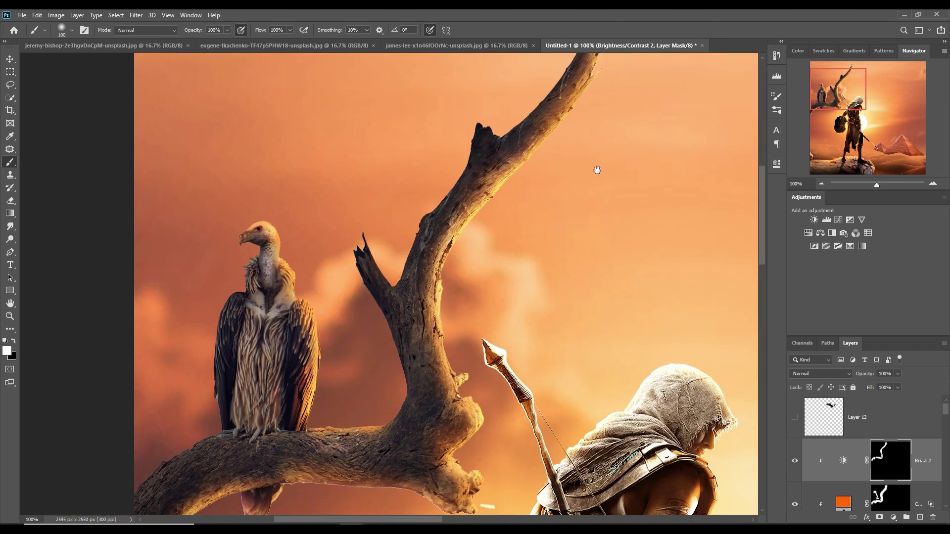
mouse_move(279, 215)
left_mouse_down()
mouse_move(291, 270)
mouse_move(317, 312)
mouse_move(311, 391)
mouse_move(354, 417)
left_mouse_up()
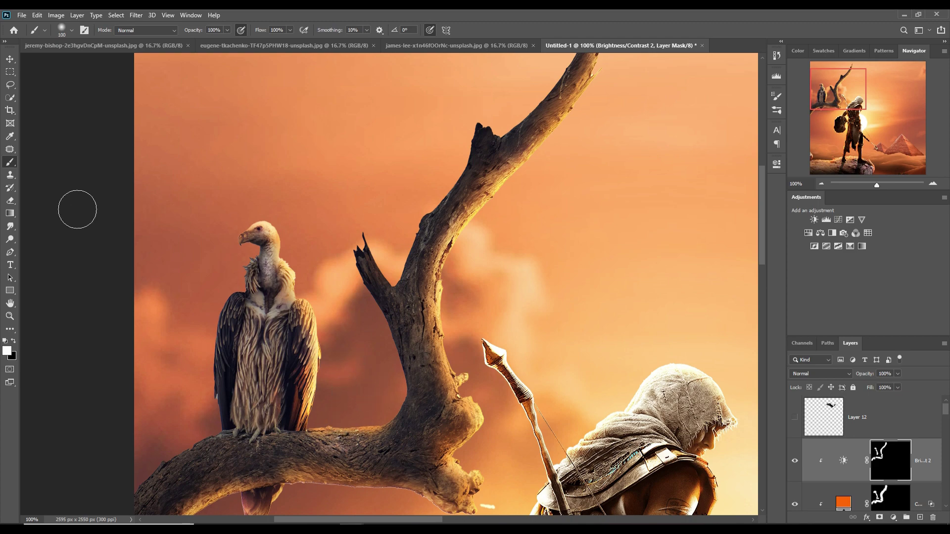
left_click(10, 60)
- Add a Brightness/Contrast layer clipped to Color Fill 2 at Brightness 150 with an inverted mask
scroll(752, 408, "down", 2)
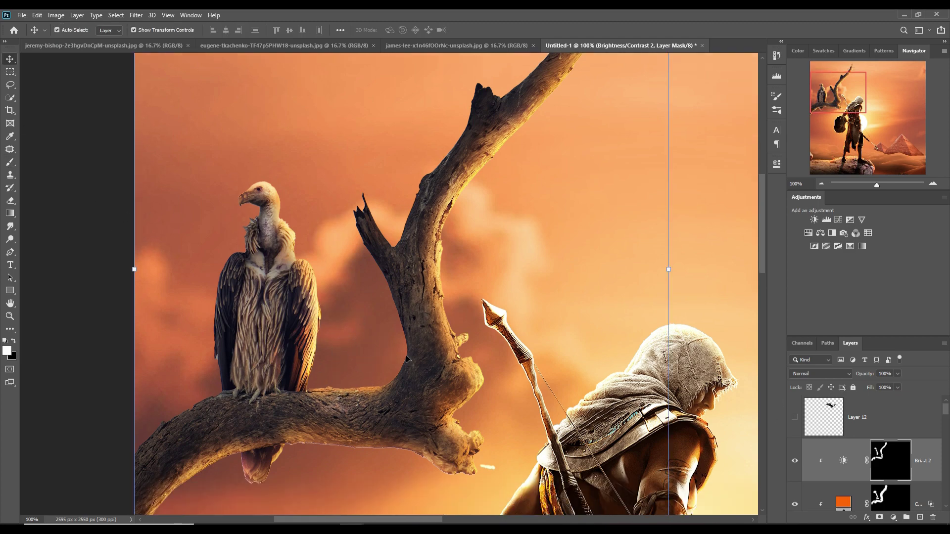
scroll(752, 408, "down", 3)
scroll(752, 408, "down", 1)
left_click_drag(759, 304, 774, 442)
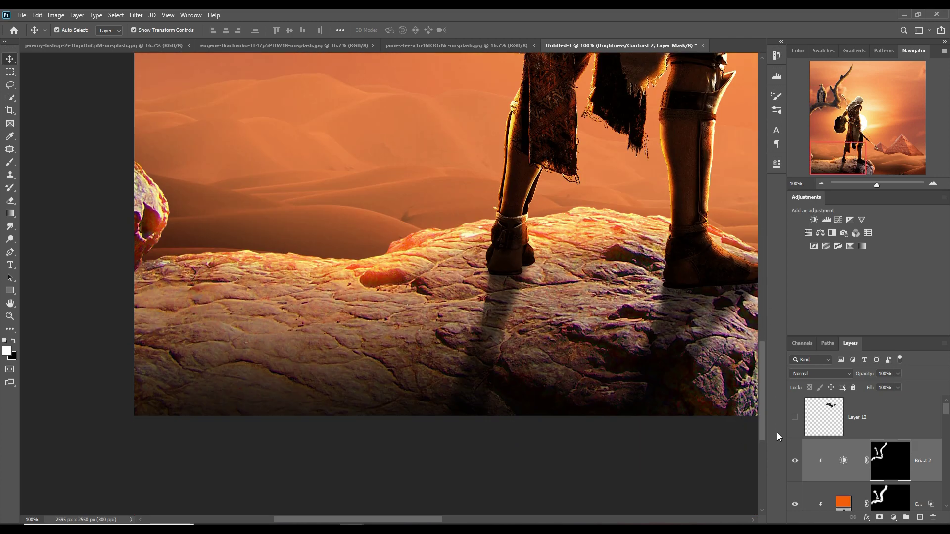
left_click(244, 234)
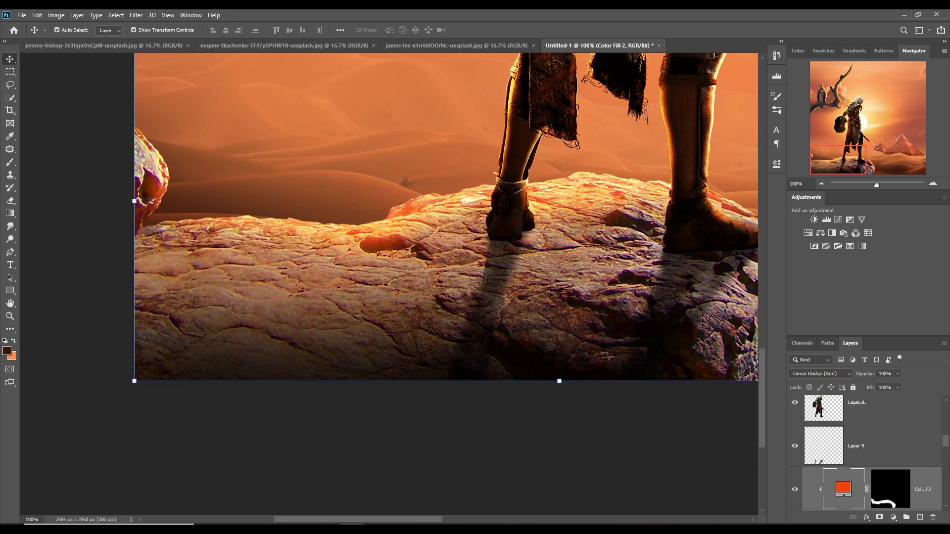
left_click(897, 518)
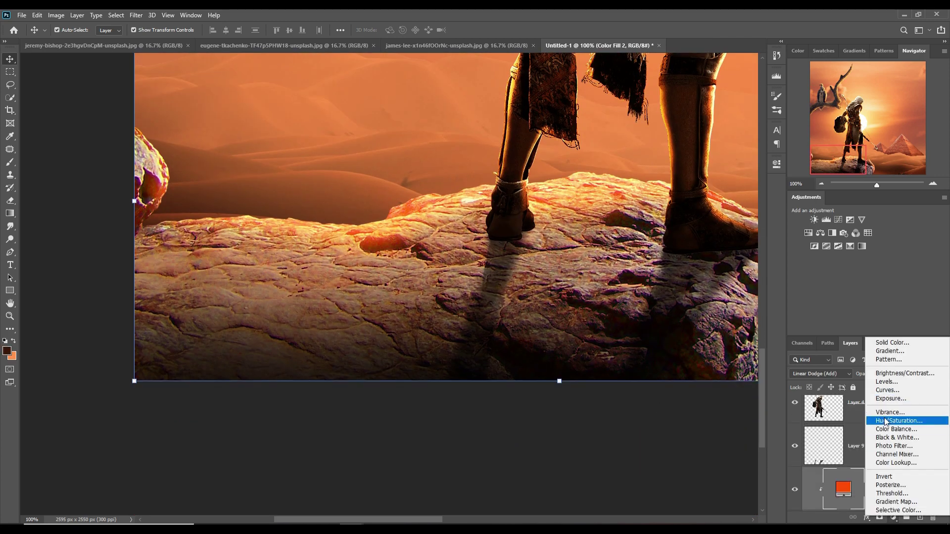
left_click(861, 369)
left_click(691, 329)
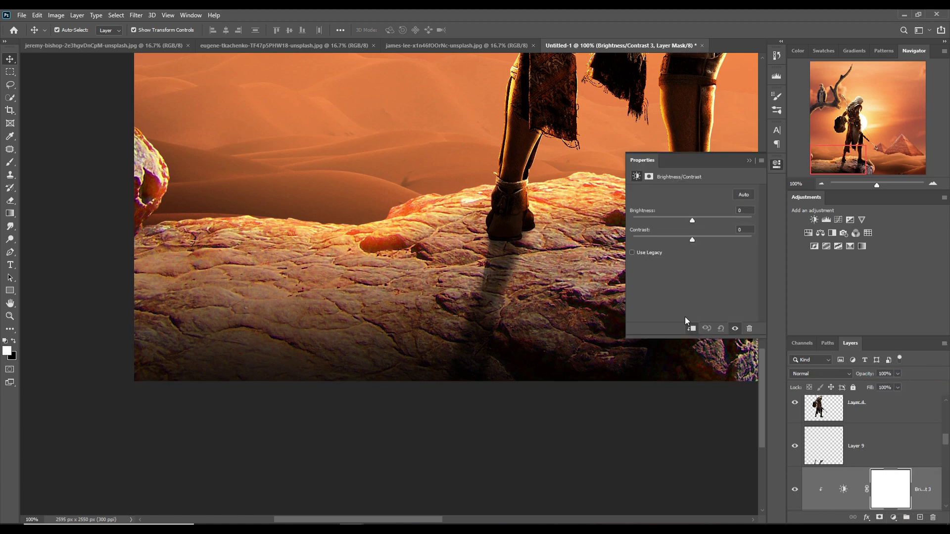
left_click_drag(693, 221, 751, 220)
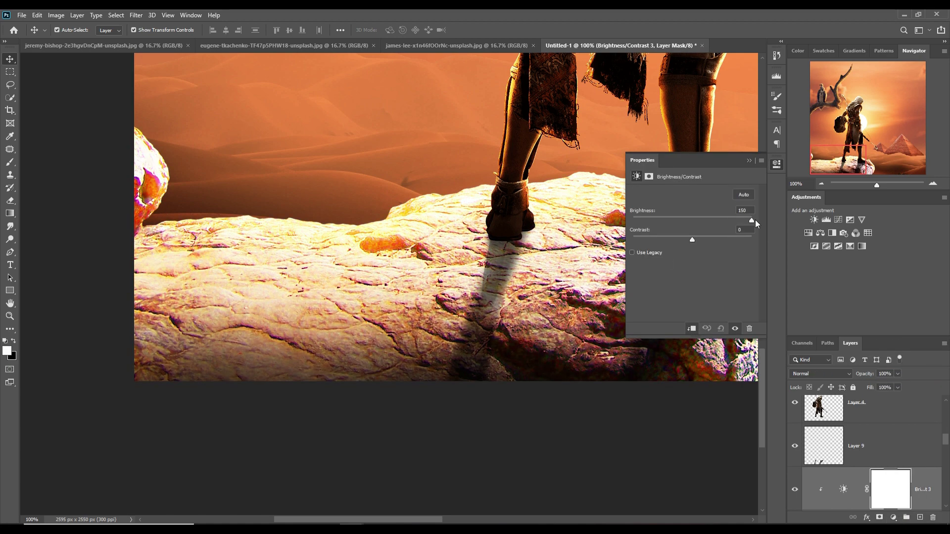
left_click(748, 161)
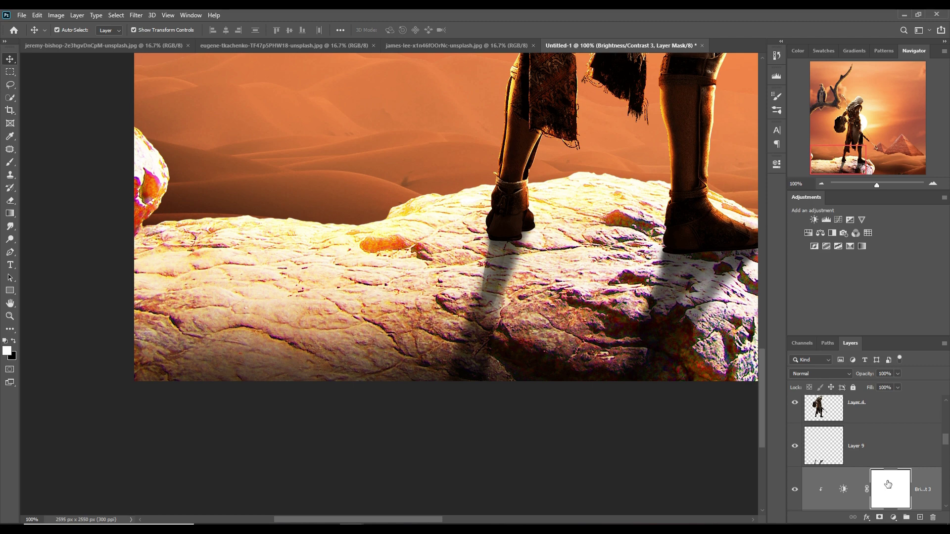
key("ctrl+i")
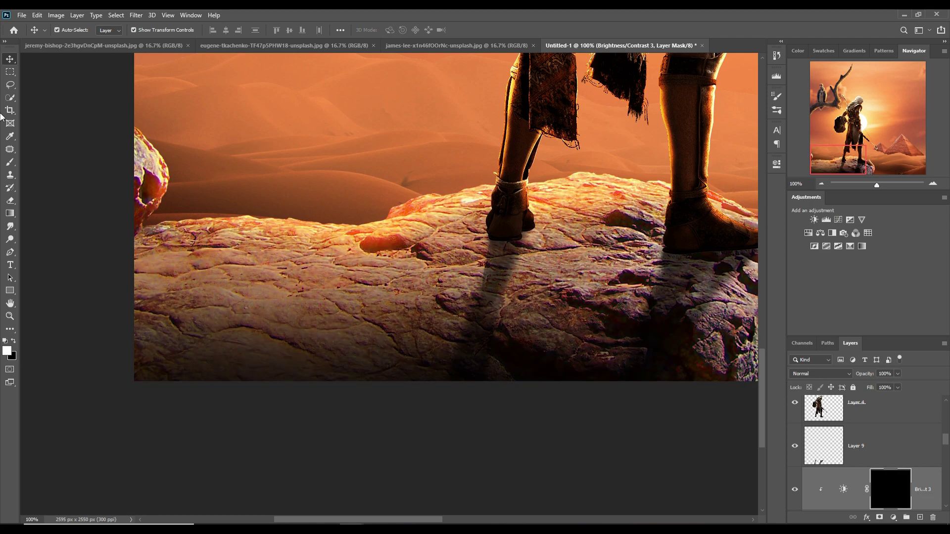
- Brush the brightening along the rock's left, top and right edges around the boot
key("b")
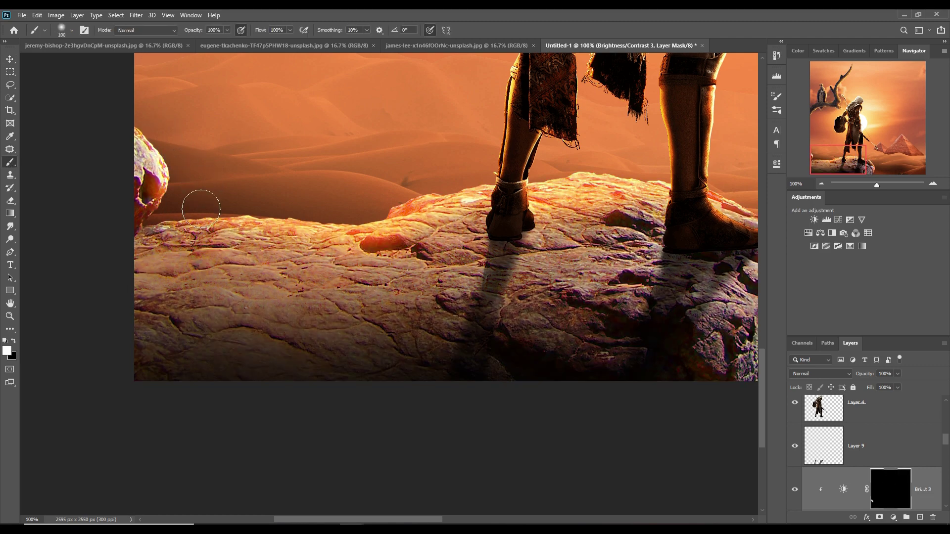
left_click_drag(158, 232, 252, 232)
mouse_move(153, 239)
left_mouse_down()
mouse_move(486, 197)
mouse_move(742, 208)
left_mouse_up()
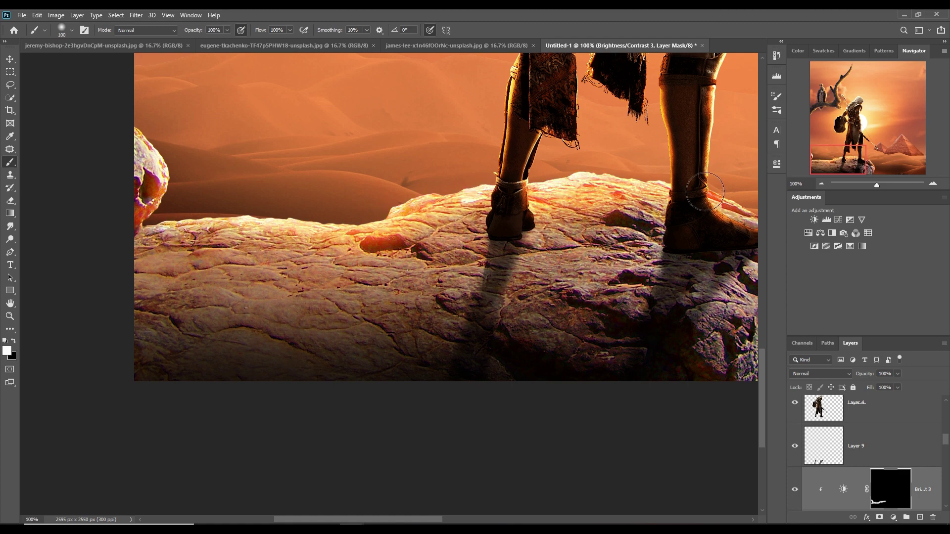
left_click_drag(663, 195, 411, 158)
mouse_move(483, 173)
left_mouse_down()
mouse_move(559, 192)
mouse_move(653, 286)
mouse_move(643, 299)
left_mouse_up()
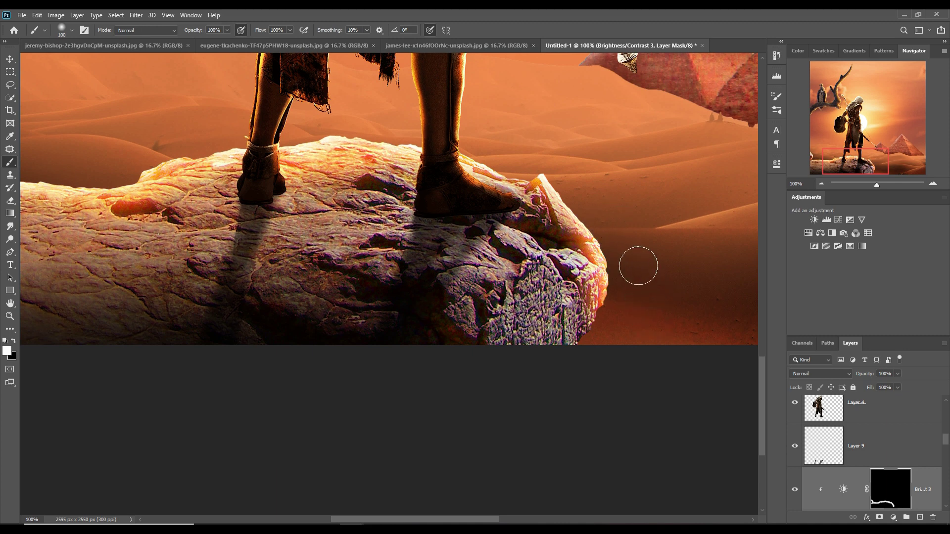
left_click_drag(636, 265, 643, 302)
scroll(868, 430, "down", 3)
scroll(872, 428, "down", 3)
- Clip a Brightness/Contrast layer to Hue/Saturation 2 with Brightness 94 to lighten the pyramids
scroll(875, 428, "up", 2)
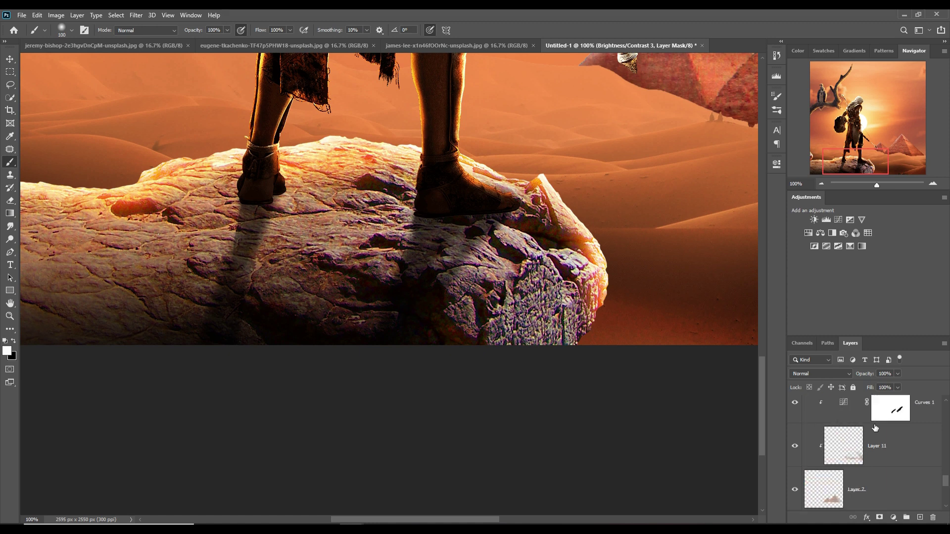
scroll(876, 425, "up", 2)
left_click(930, 438)
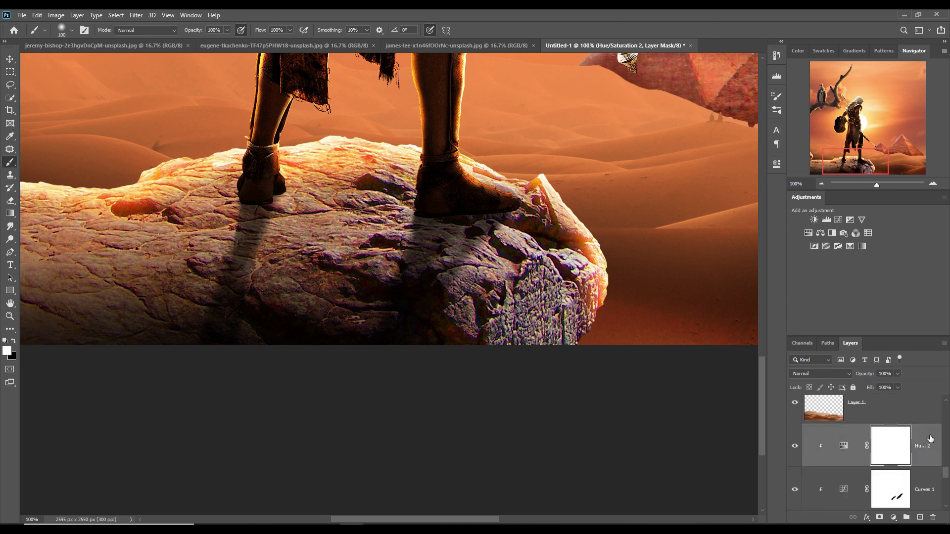
left_click(893, 517)
left_click(890, 391)
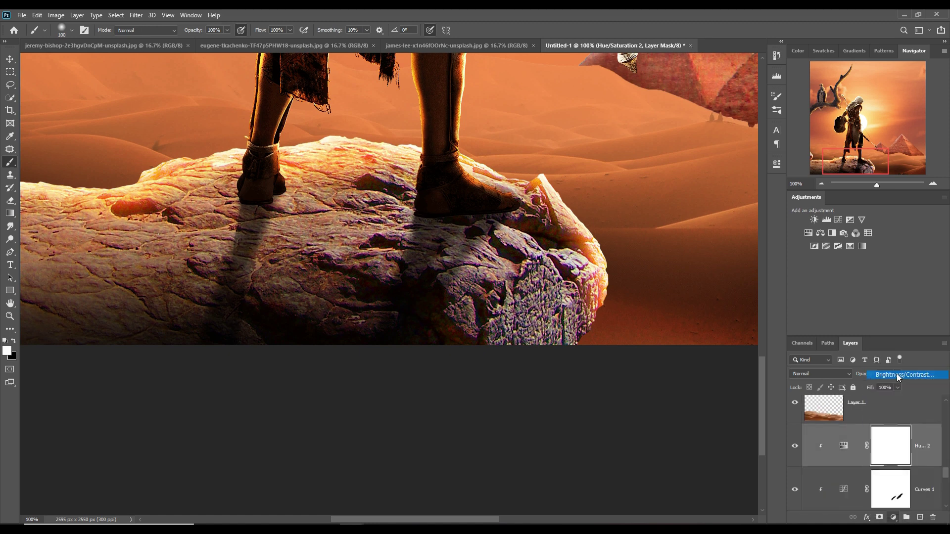
left_click(692, 329)
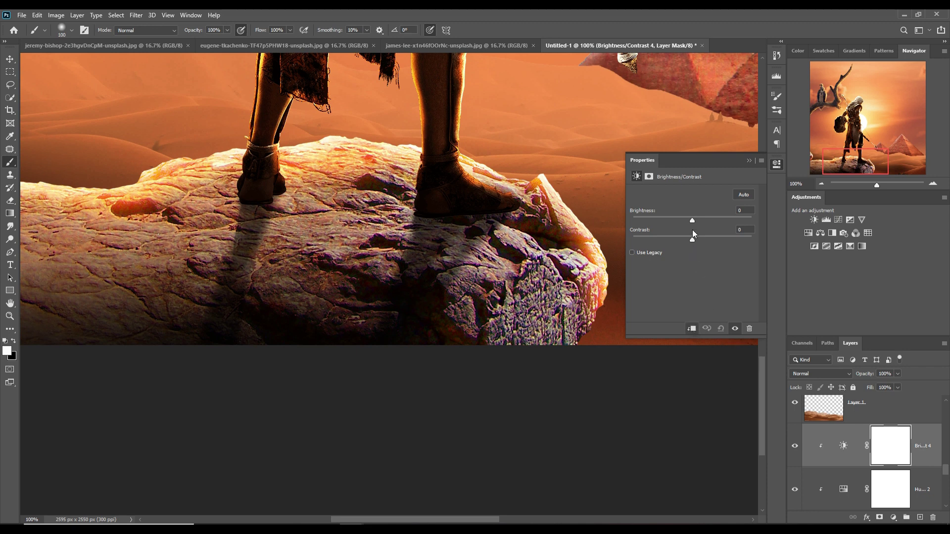
left_click_drag(694, 219, 733, 220)
left_click(749, 161)
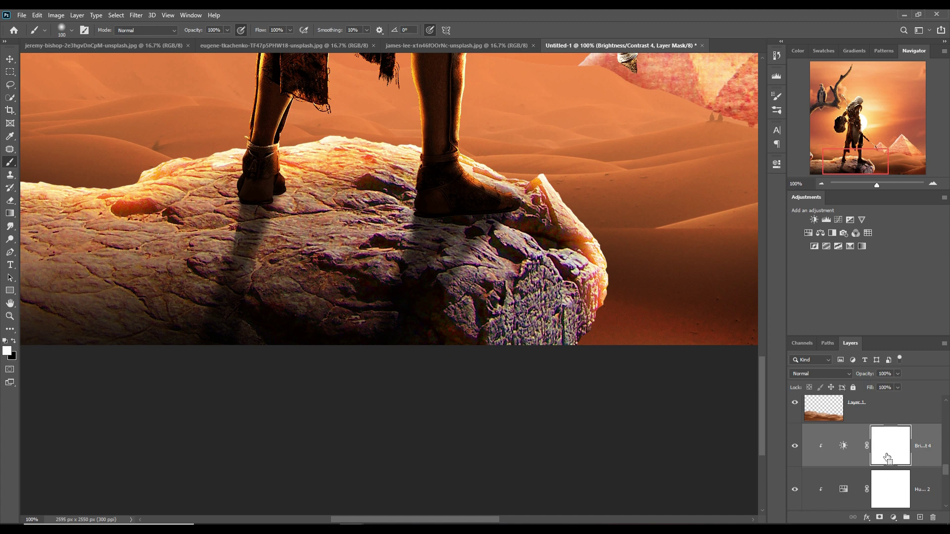
- Invert the Brightness/Contrast mask and paint white along both pyramids' sunlit upper-left edges and peaks
key("ctrl+i")
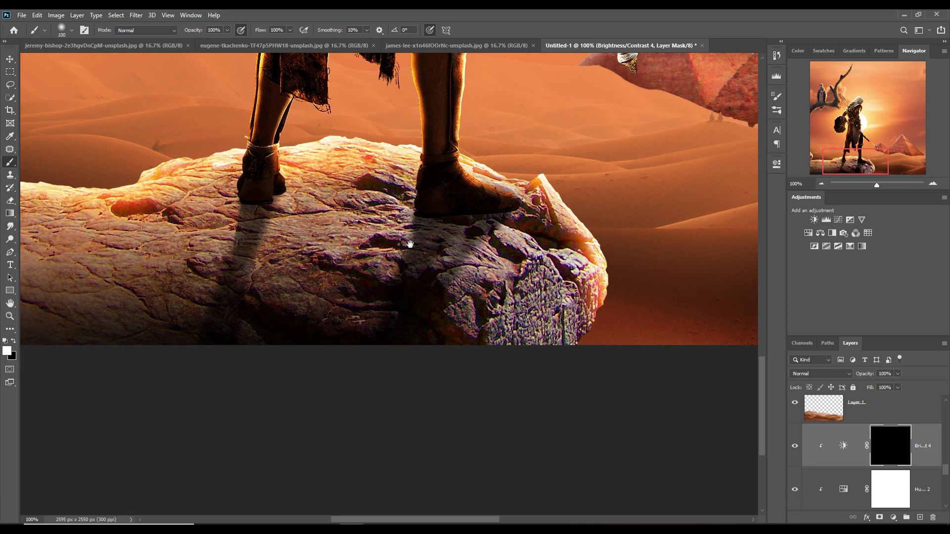
left_click_drag(409, 244, 336, 319)
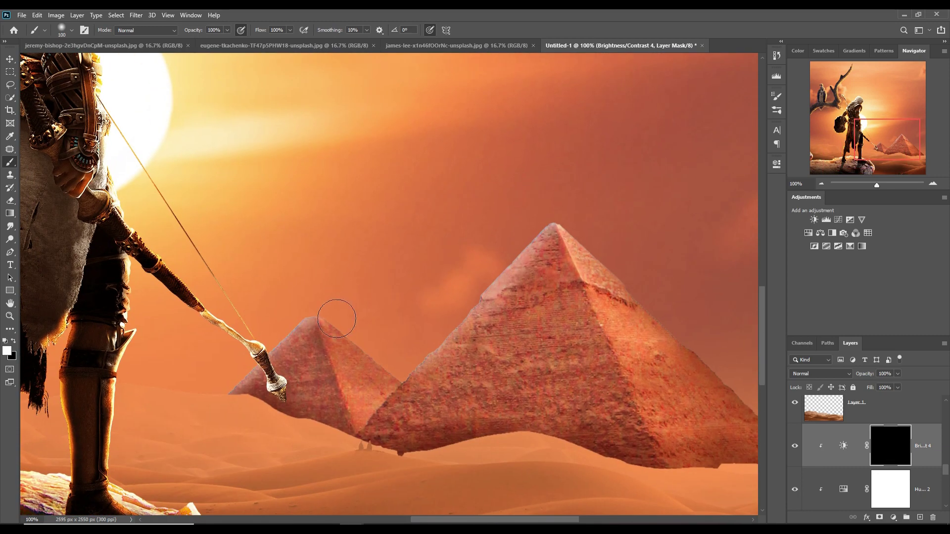
key("bracketleft")
left_click_drag(317, 317, 249, 374)
left_click_drag(313, 319, 232, 393)
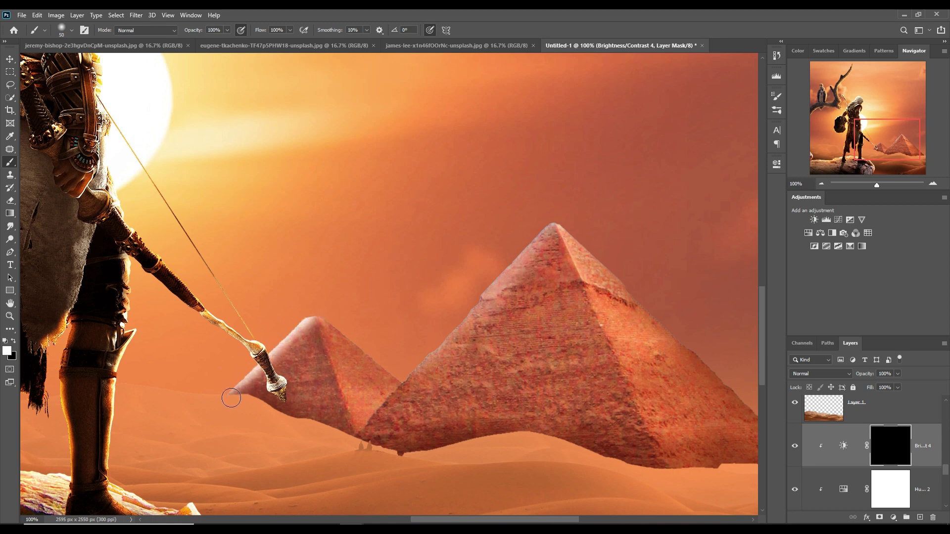
left_click_drag(554, 225, 415, 386)
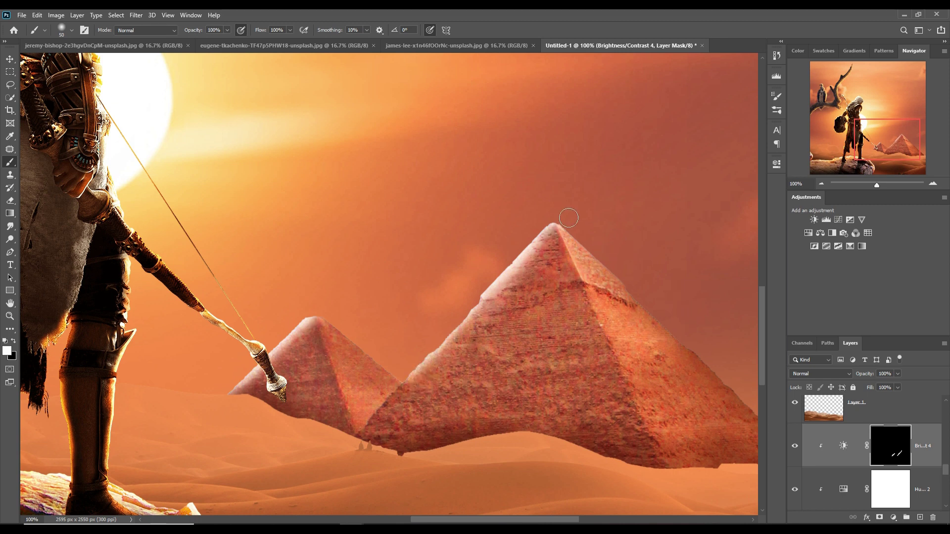
left_click_drag(462, 315, 413, 389)
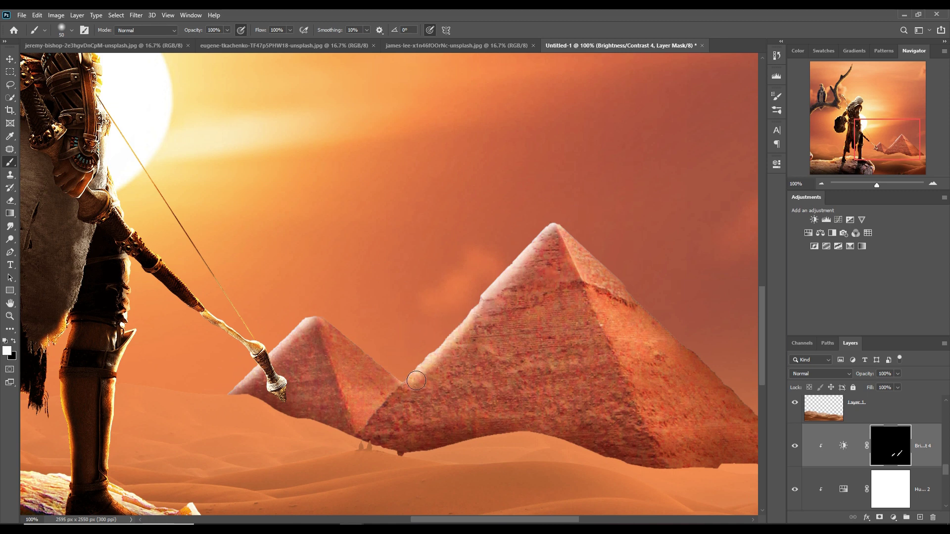
left_click_drag(325, 322, 346, 326)
left_click_drag(573, 227, 635, 270)
left_click(7, 60)
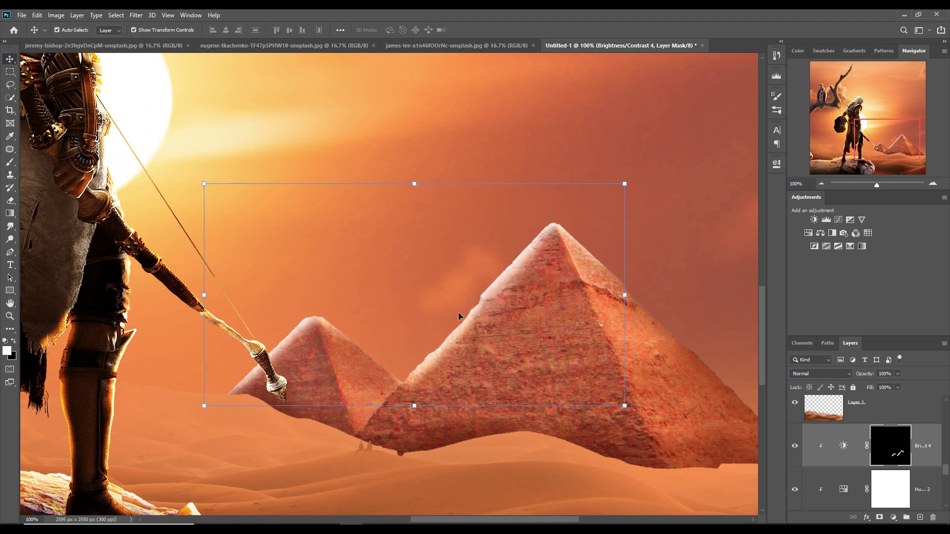
key("ctrl+0")
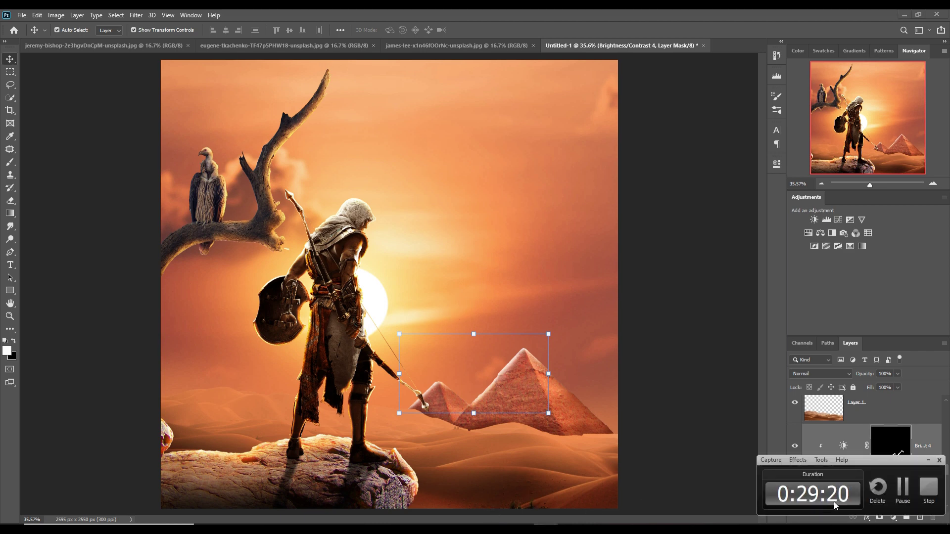
- Bring the Assassin's Creed logo into the composite, enlarged about 2.8x, in the upper-right sky
mouse_move(781, 149)
left_mouse_down()
mouse_move(783, 164)
mouse_move(543, 129)
left_mouse_up()
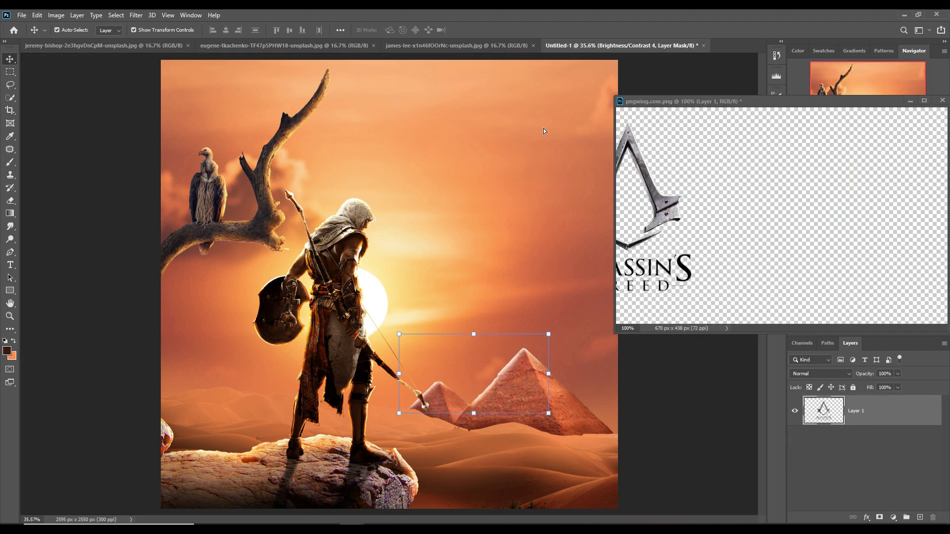
left_click(909, 102)
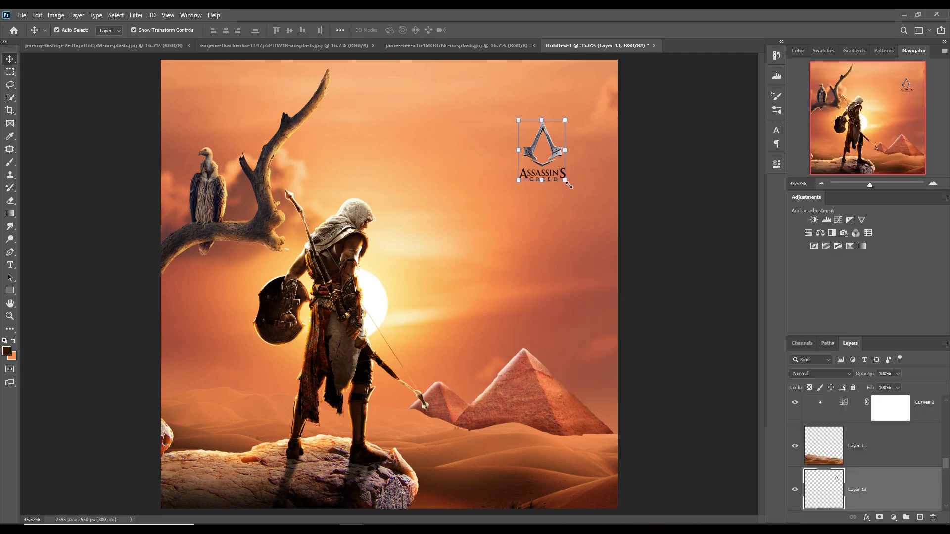
left_click(568, 183)
left_click_drag(574, 186, 658, 292)
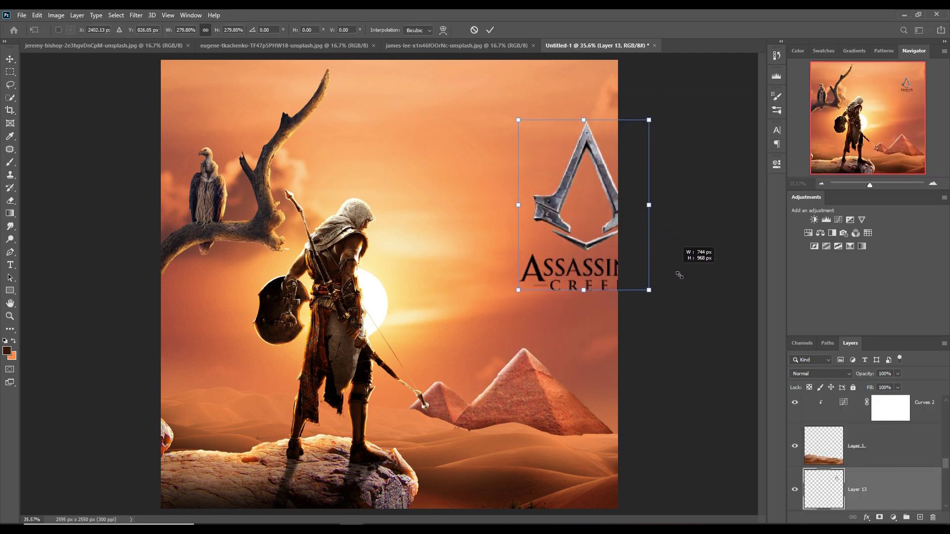
mouse_move(574, 194)
left_mouse_down()
mouse_move(500, 157)
mouse_move(505, 150)
left_mouse_up()
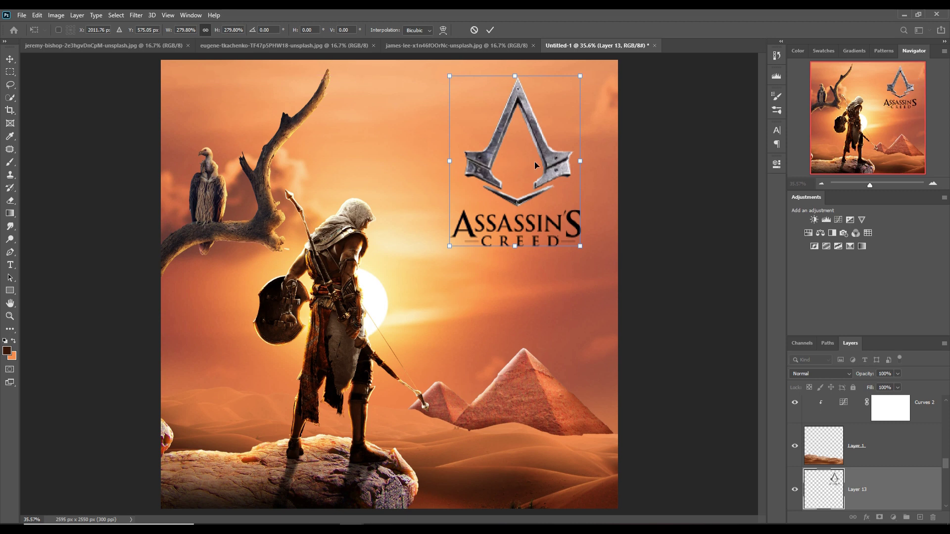
left_click(494, 31)
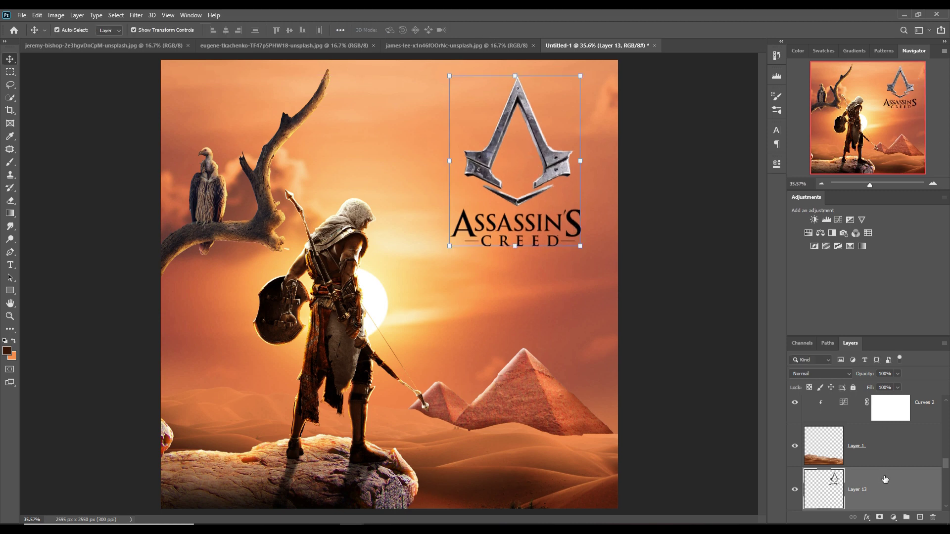
- Try a +180 Hue/Saturation adjustment, delete it, and add a new empty layer
left_click(893, 518)
left_click(898, 418)
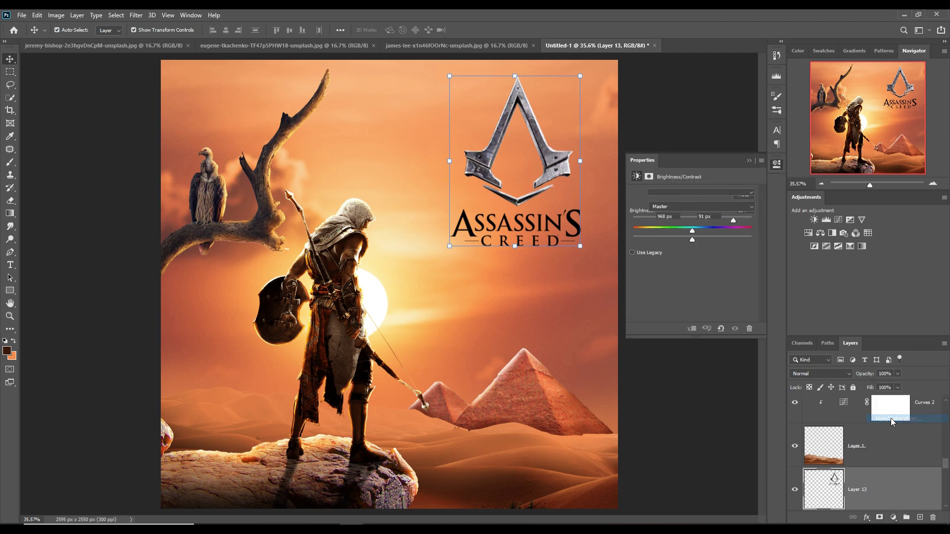
left_click_drag(692, 231, 752, 231)
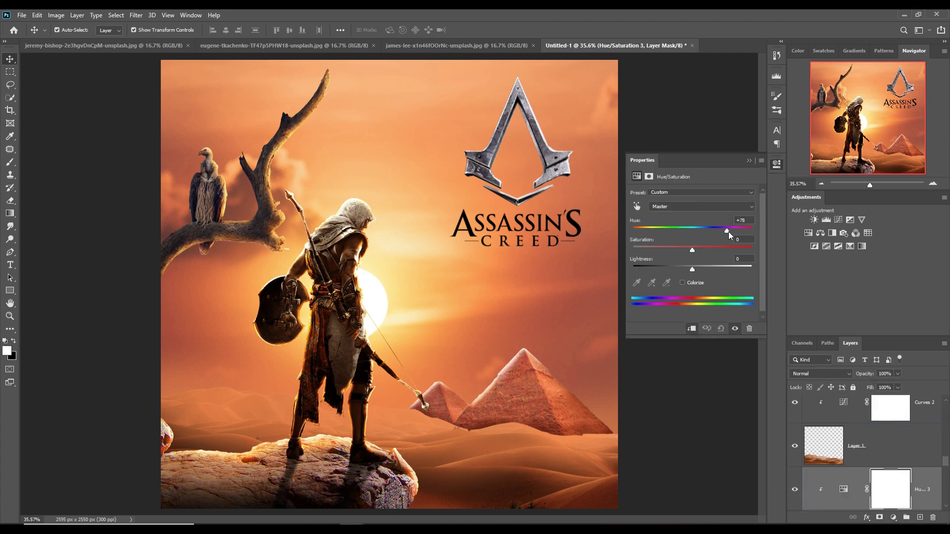
left_click(749, 160)
left_click(929, 483)
key("Delete")
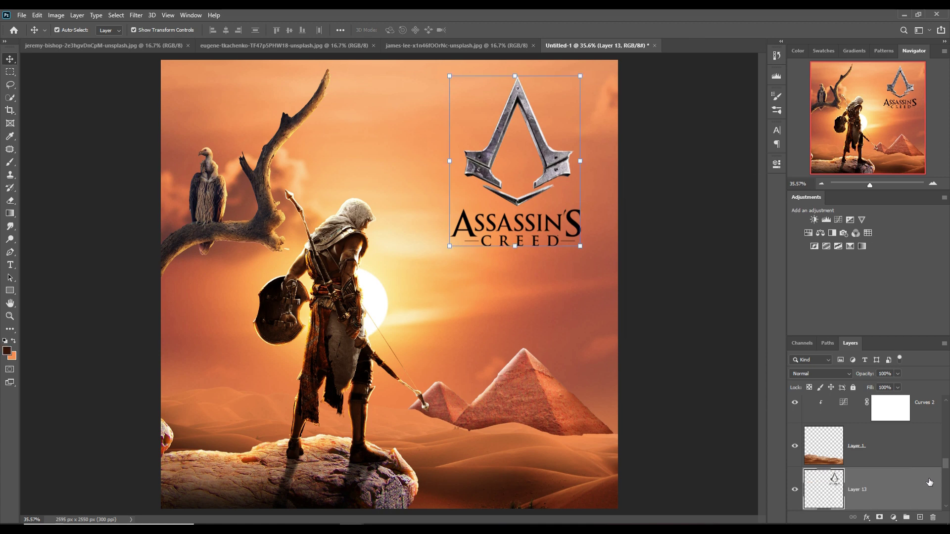
left_click(920, 517)
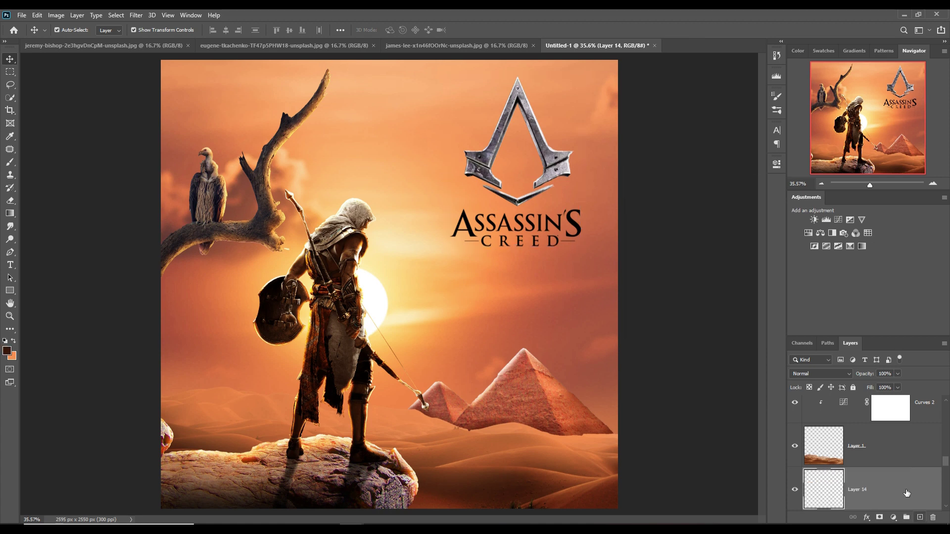
- Clip Layer 14 to the logo and add a yellow Solid Color fill layer
right_click(902, 489)
left_click(850, 258)
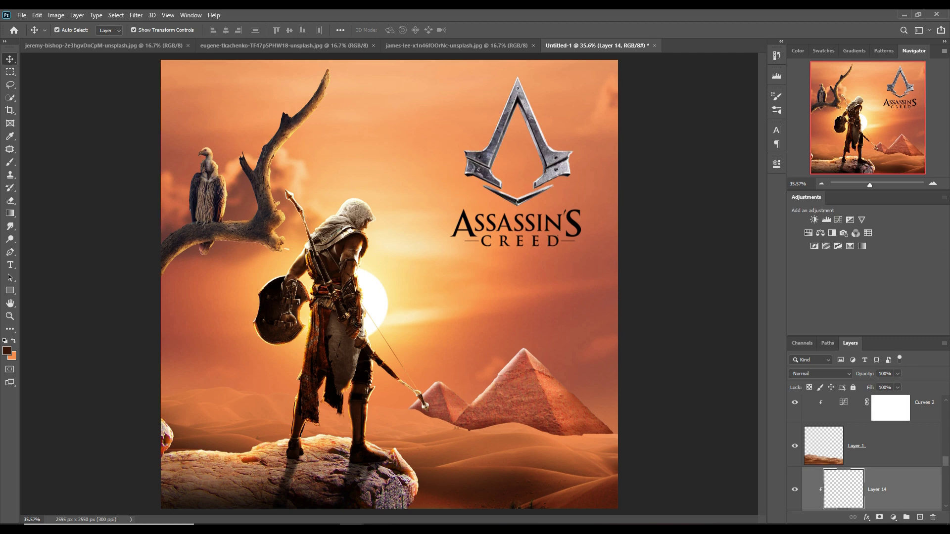
left_click(893, 517)
left_click(892, 344)
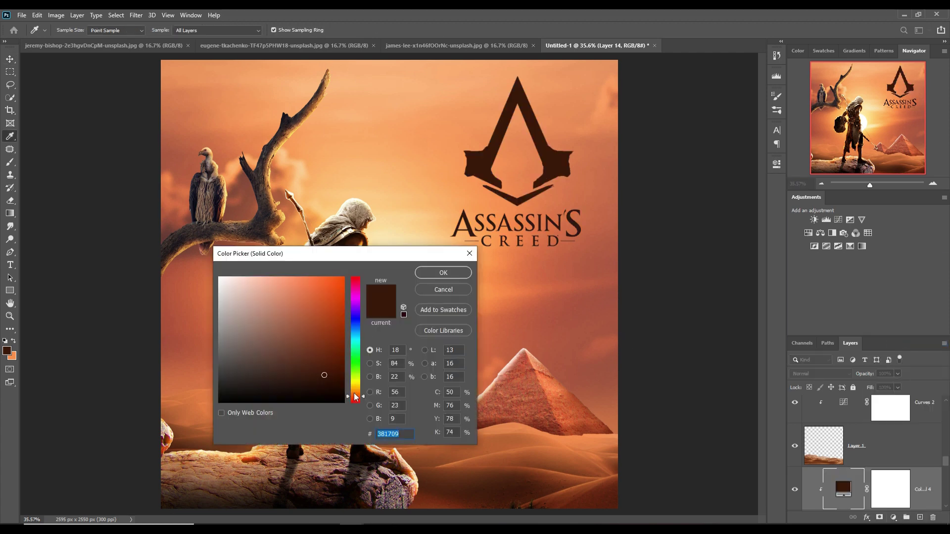
left_click_drag(354, 396, 357, 390)
left_click(348, 282)
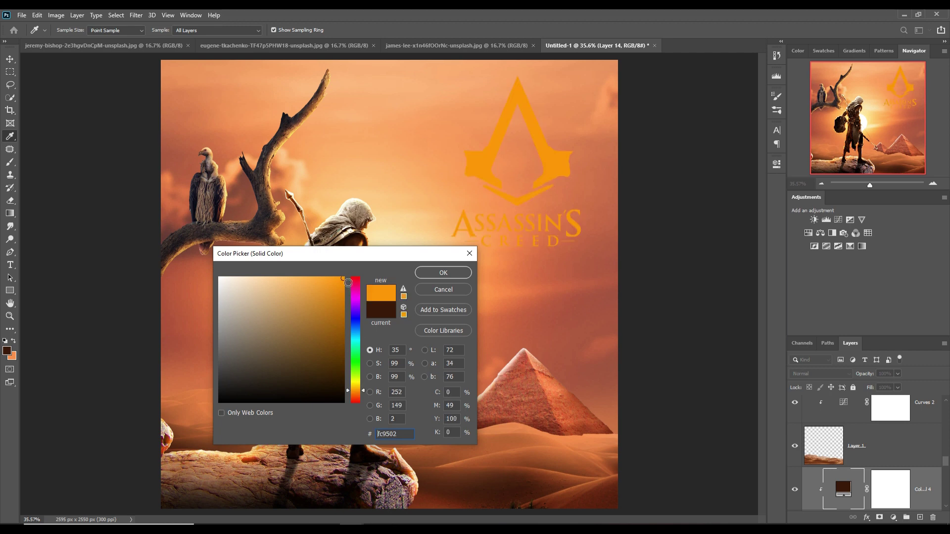
left_click(358, 386)
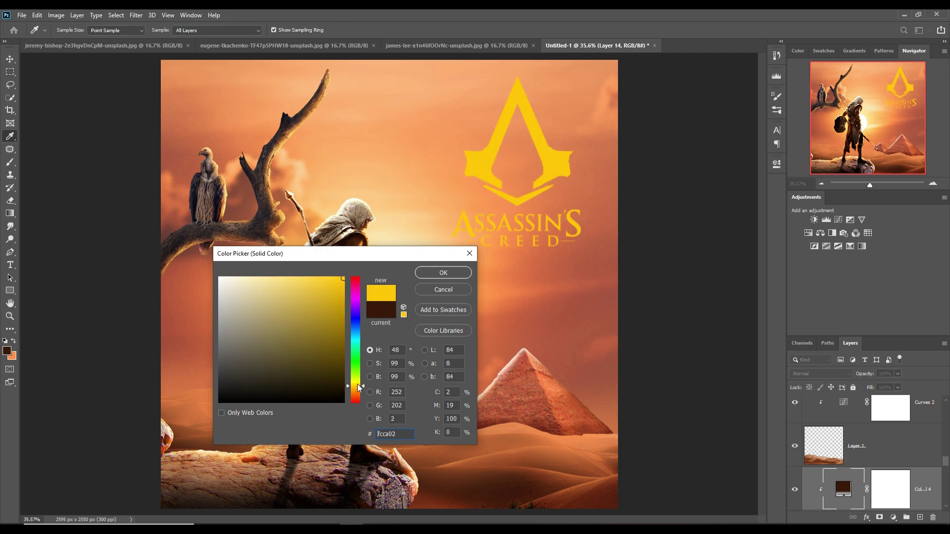
left_click_drag(359, 388, 359, 386)
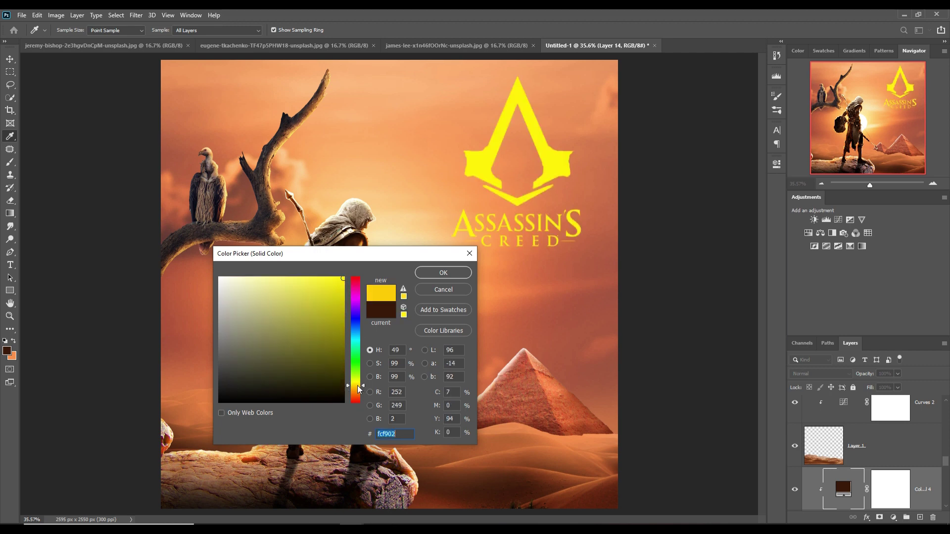
left_click(440, 273)
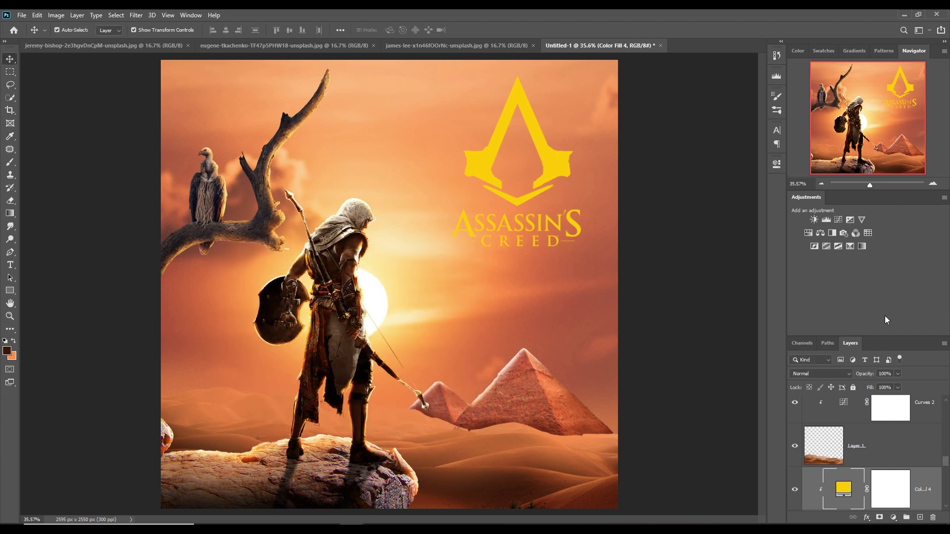
- Change the logo's fill colour to dark brown #793706
double_click(846, 489)
left_click(358, 393)
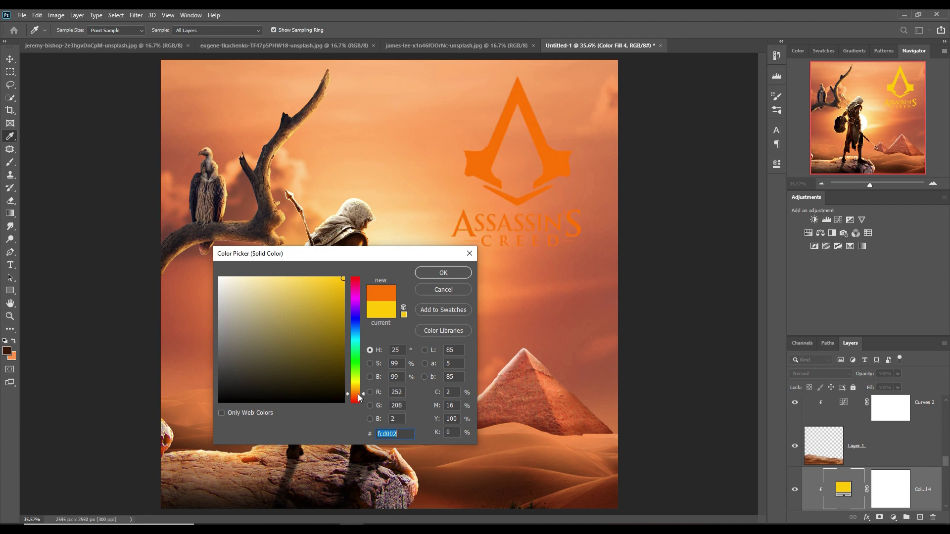
left_click(330, 338)
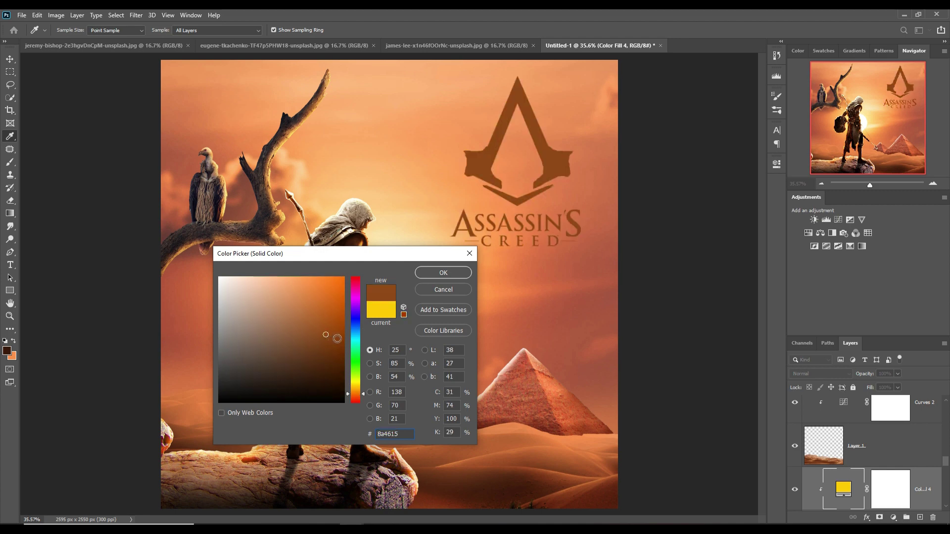
left_click(339, 343)
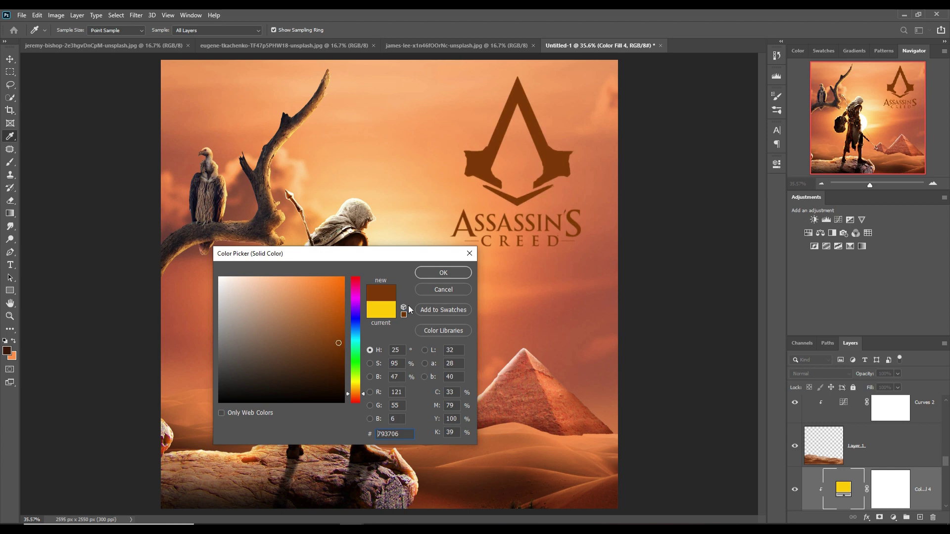
left_click(433, 275)
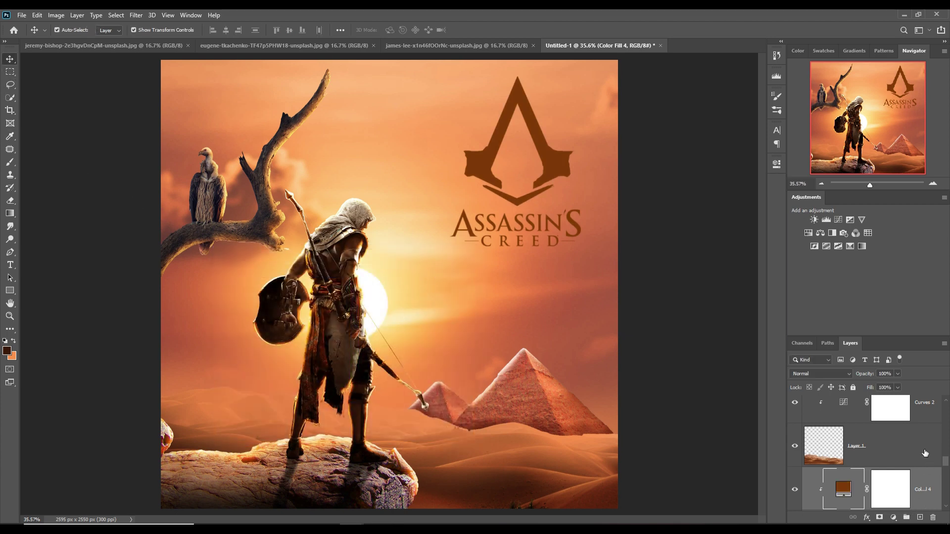
right_click(844, 489)
left_click(858, 296)
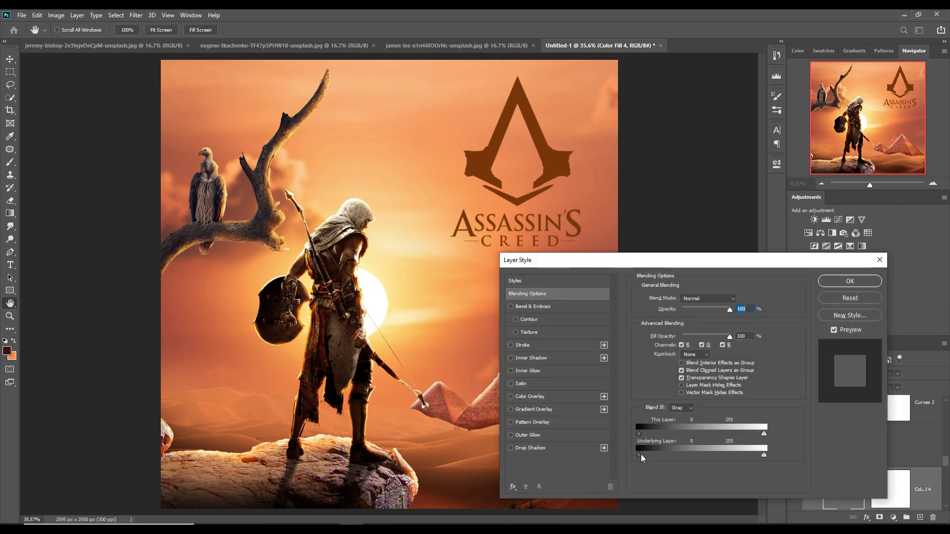
- Try a Blend If blend on the logo, cancel it, and select the Brightness/Contrast 2 layer
left_click_drag(640, 454, 718, 456)
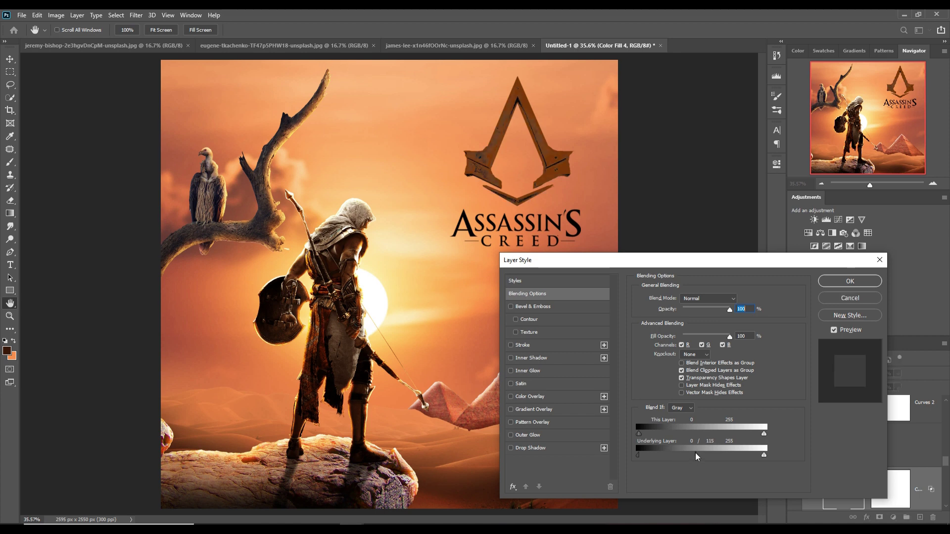
left_click(845, 299)
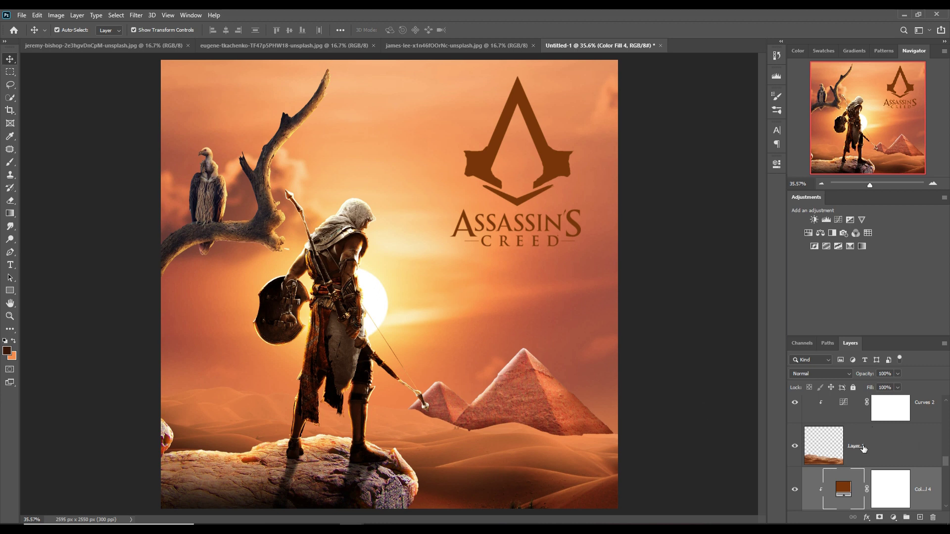
scroll(863, 455, "up", 3)
scroll(873, 454, "up", 1)
scroll(873, 454, "up", 1)
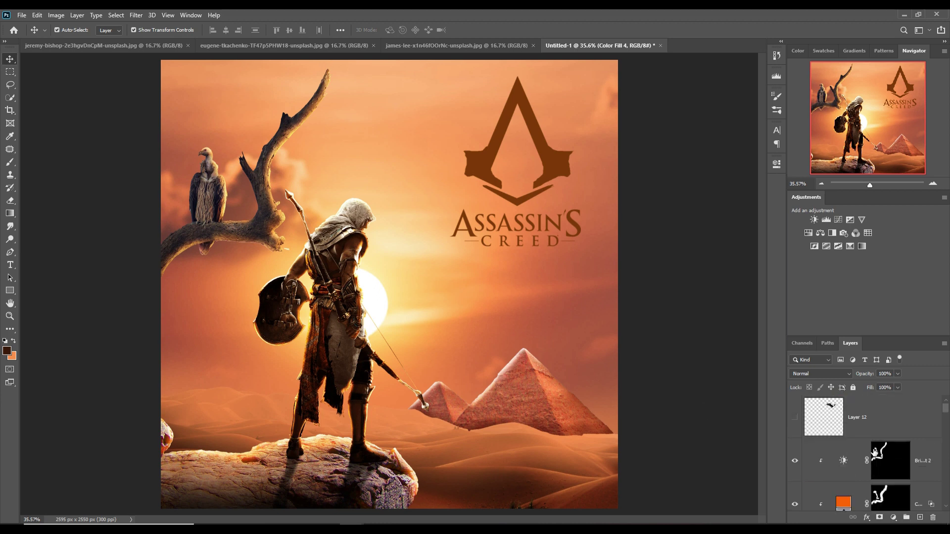
left_click(903, 424)
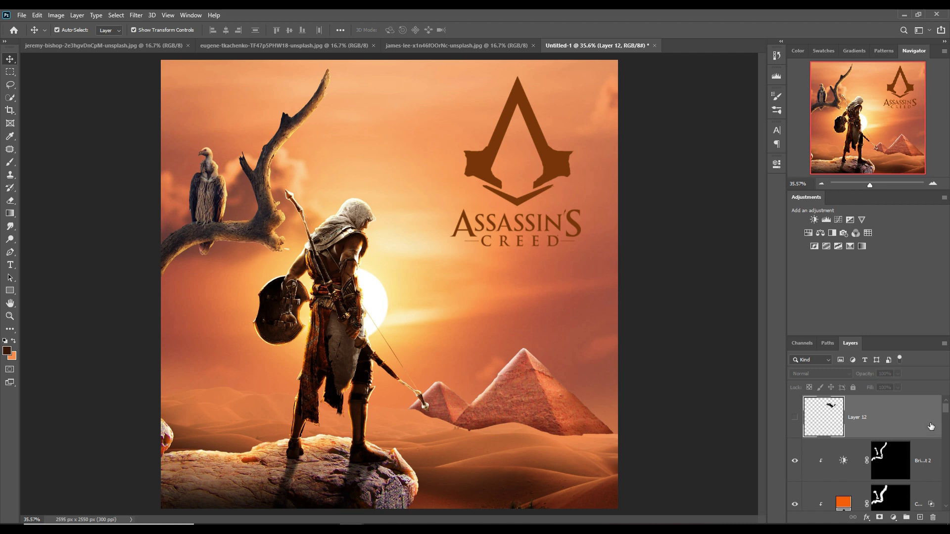
left_click(940, 459)
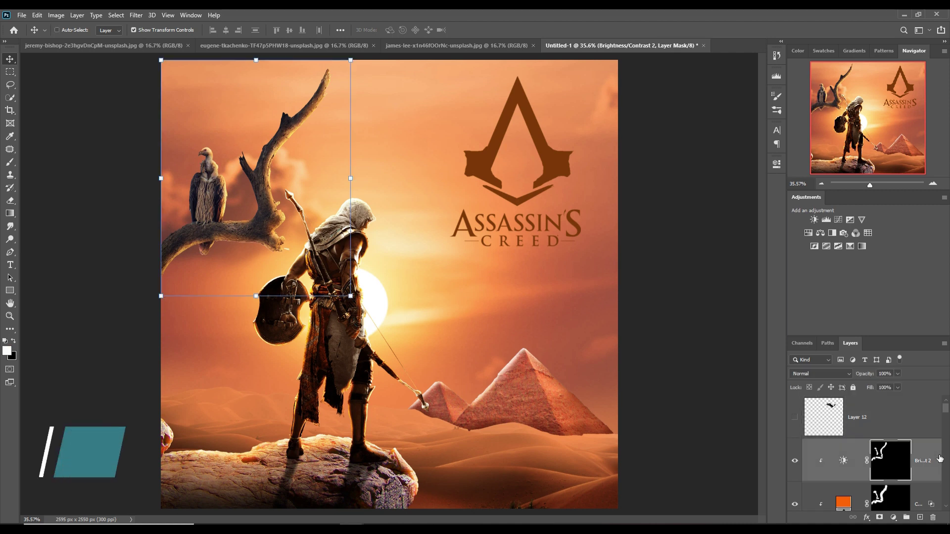
- Stamp all visible layers into a new Layer 14 and convert it to a smart object
key("shift+ctrl+alt+e")
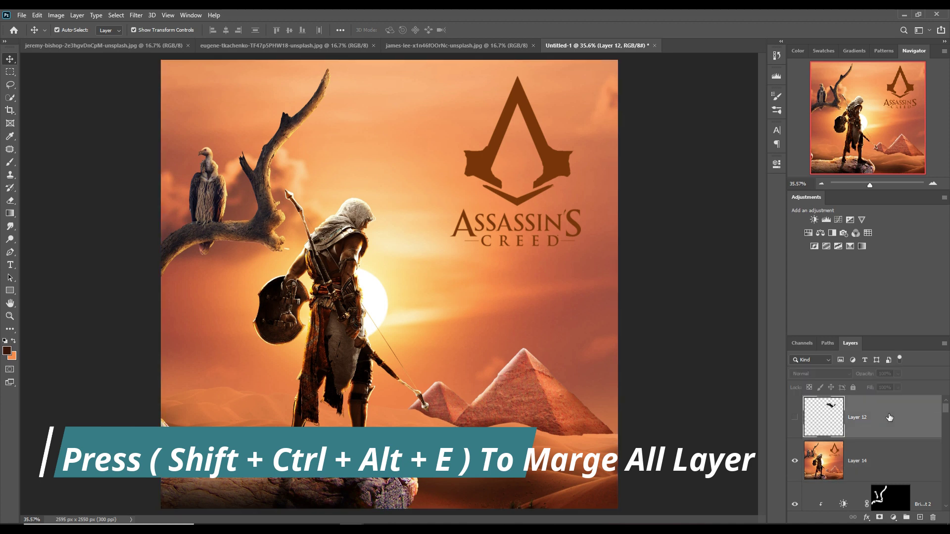
scroll(890, 435, "down", 1)
right_click(886, 416)
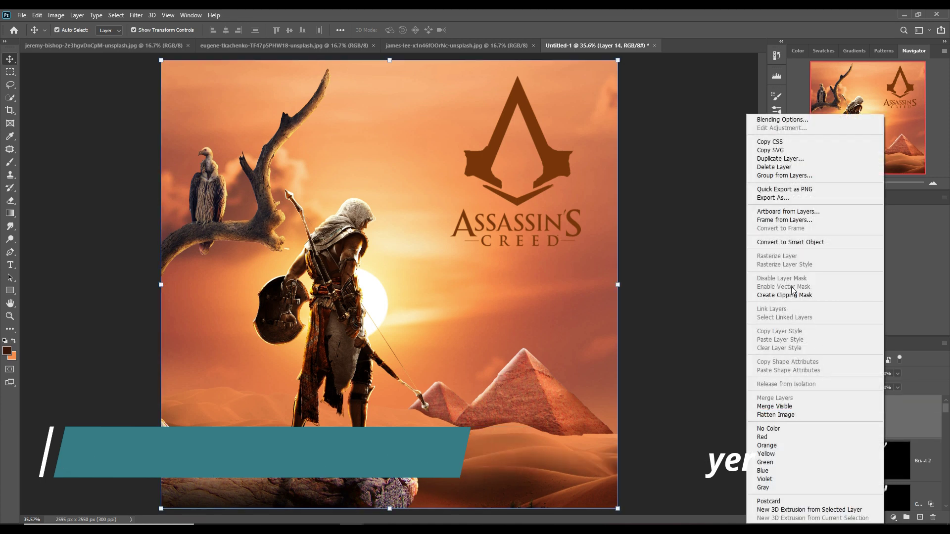
left_click(784, 243)
left_click(136, 15)
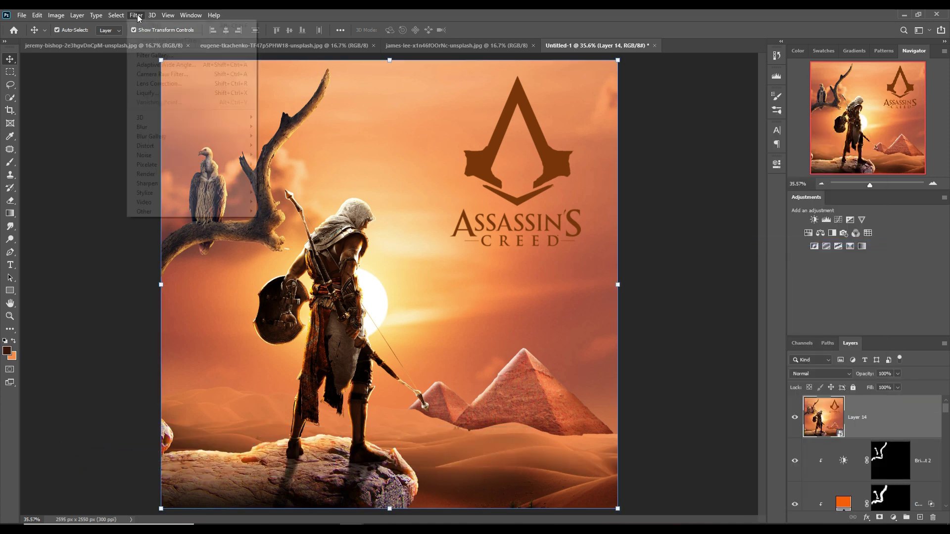
- In Camera Raw, set the tone curve to highlights +11, lights +13 and darks -14
left_click(148, 73)
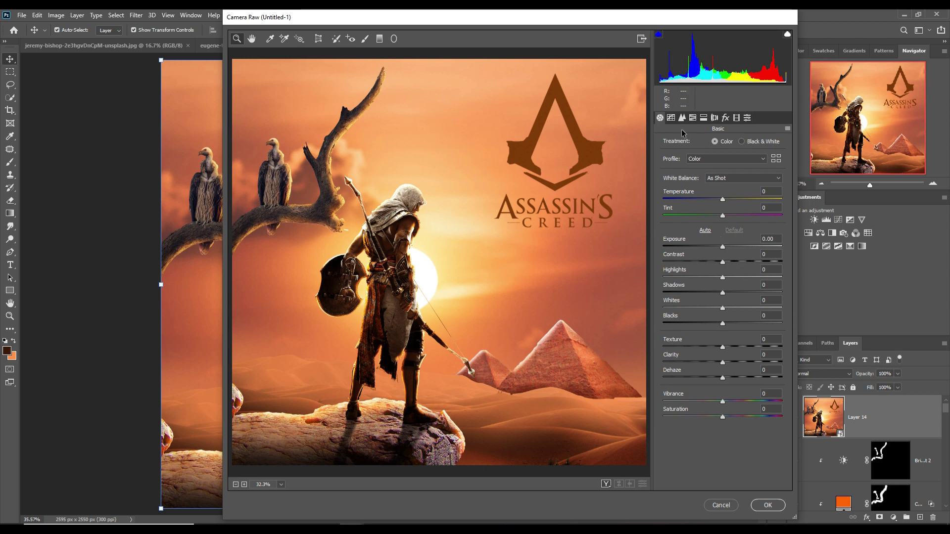
left_click(671, 117)
left_click_drag(723, 303, 729, 304)
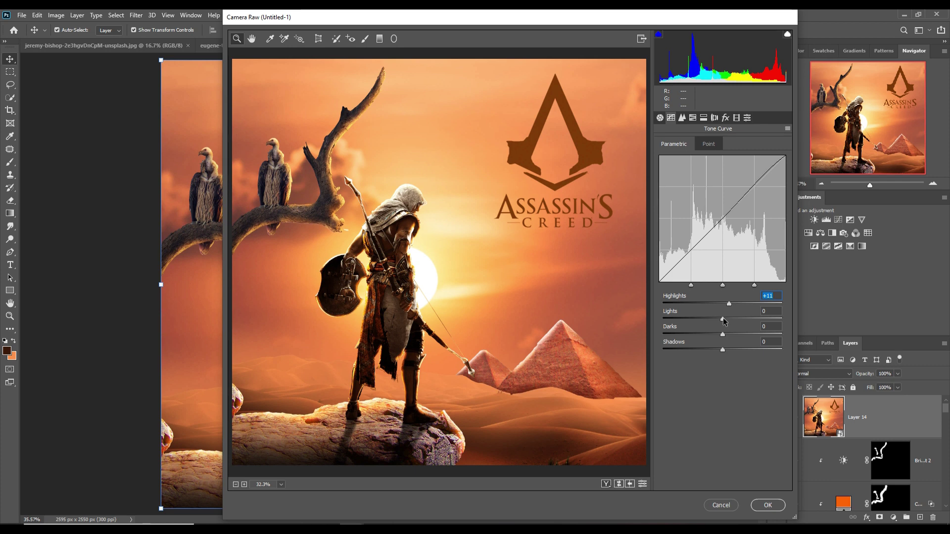
left_click(730, 319)
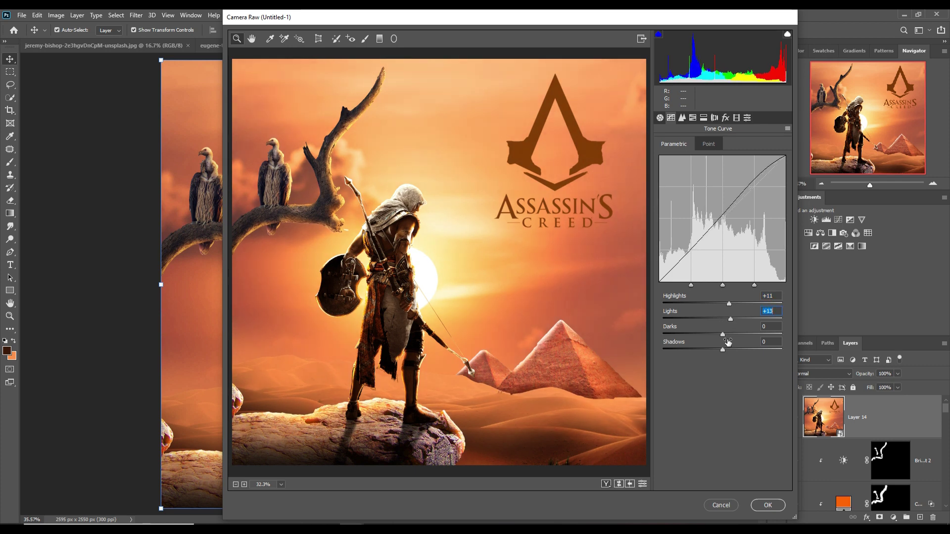
left_click(724, 337)
left_click_drag(723, 337, 715, 337)
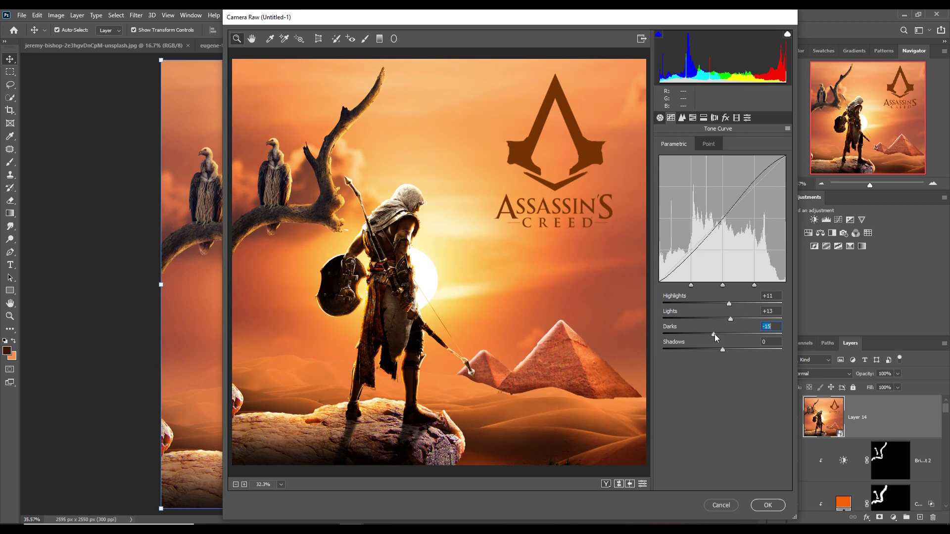
- Sharpen with amount 43 and split-tone the highlights to hue 44 with slight saturation
left_click(682, 118)
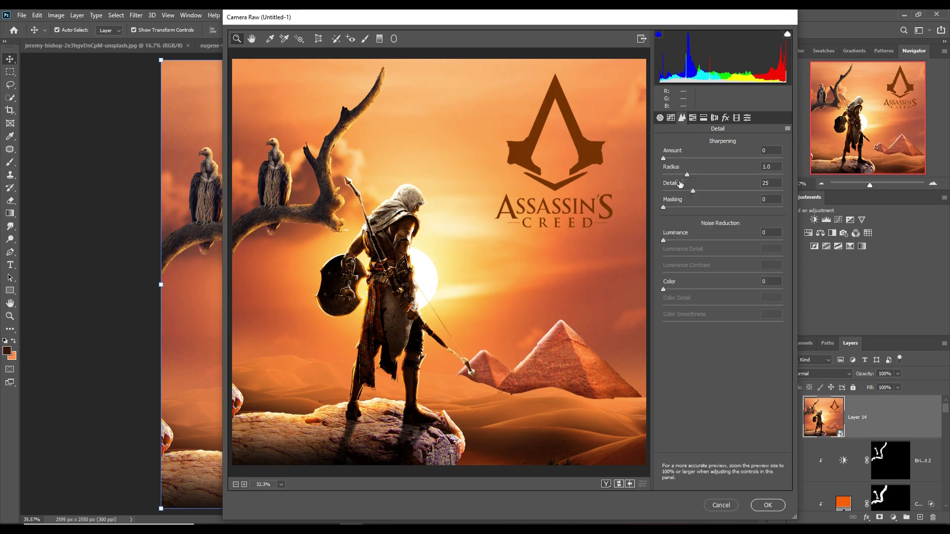
left_click_drag(666, 158, 712, 158)
left_click(702, 118)
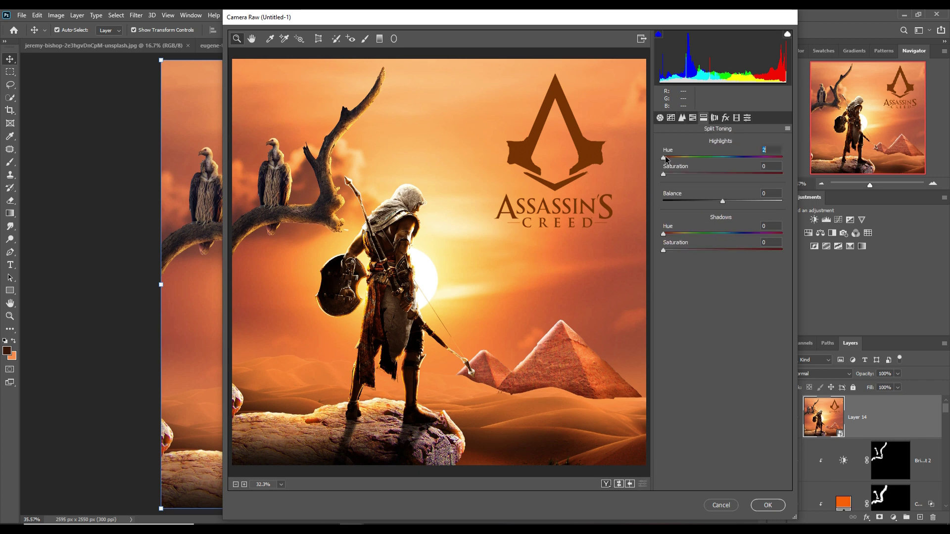
left_click_drag(664, 157, 679, 158)
left_click_drag(663, 174, 671, 174)
- Raise Basic contrast slightly, set Blacks to -6, and apply the Camera Raw filter
left_click(660, 118)
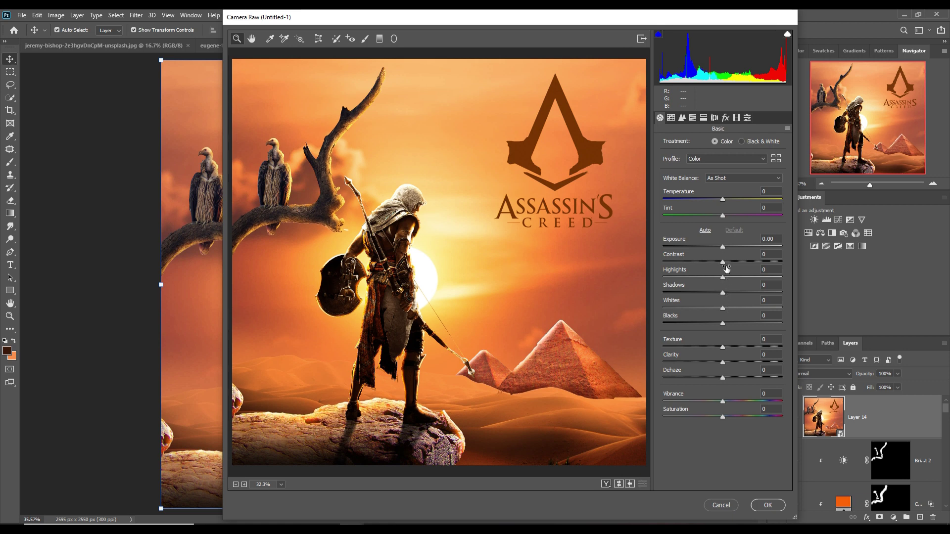
left_click_drag(725, 265, 727, 265)
left_click_drag(722, 323, 719, 323)
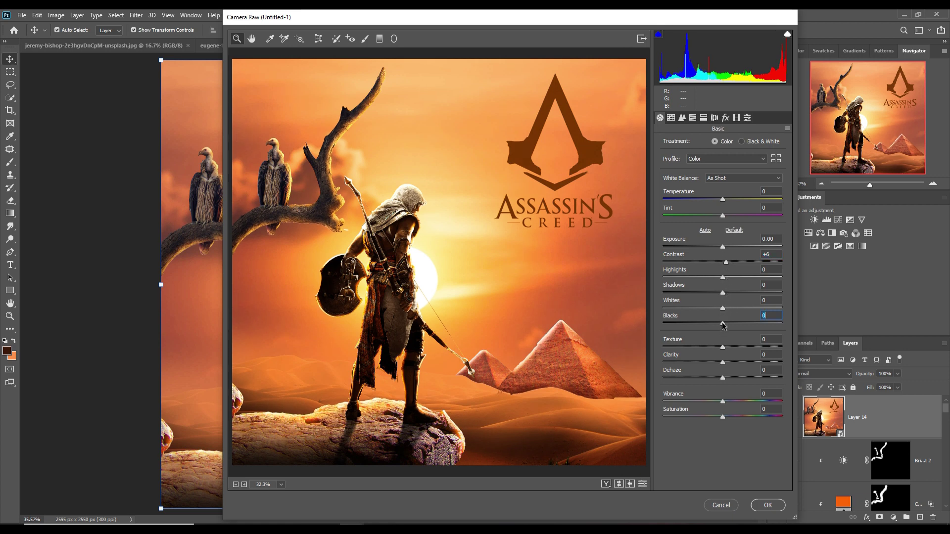
left_click(767, 505)
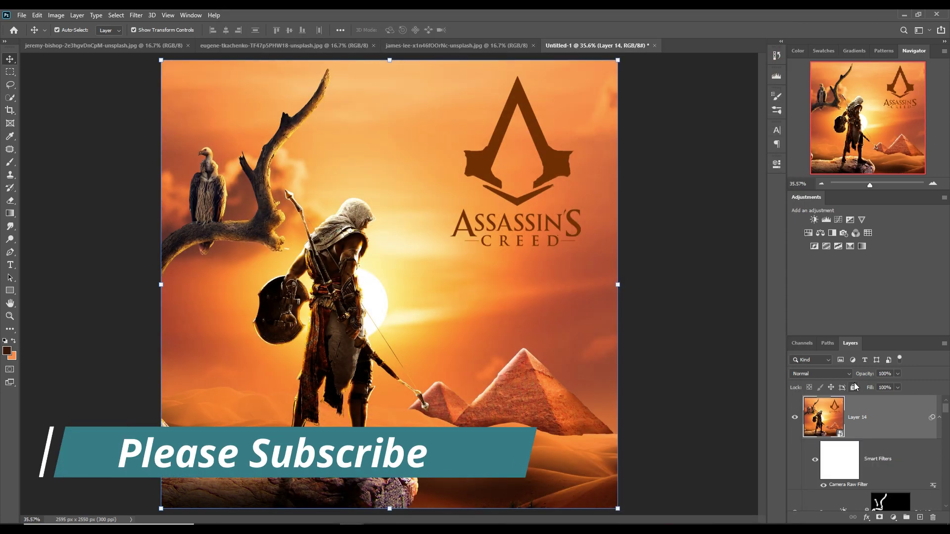